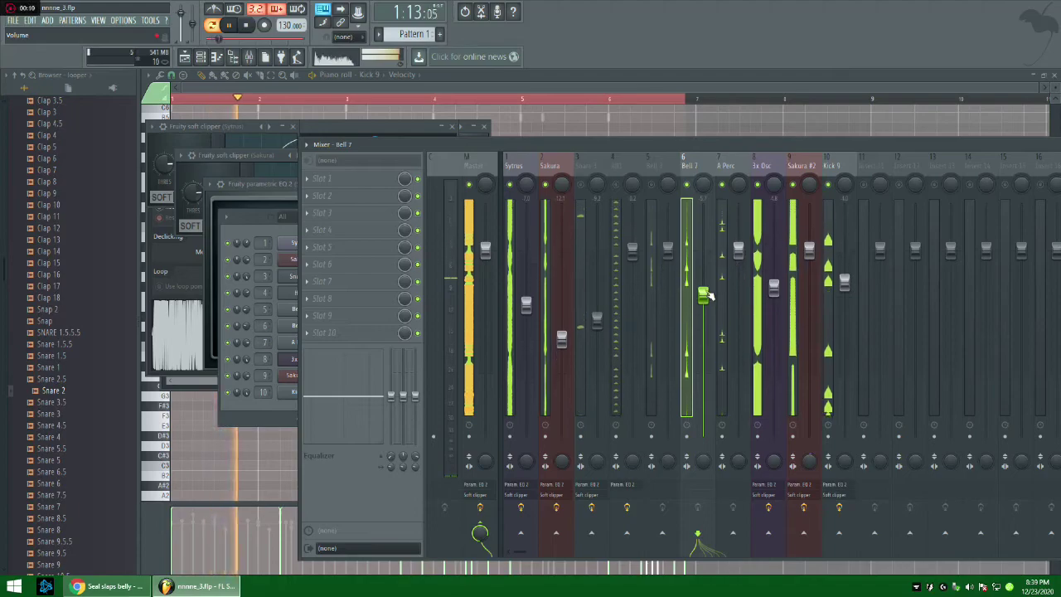
Unmute Bell 3, HH1 and Snare 3 in the mixer, lowering Bell 3 to about -2 dB and HH1 to about -7 dB.
left_click(651, 185)
left_click_drag(668, 249, 670, 272)
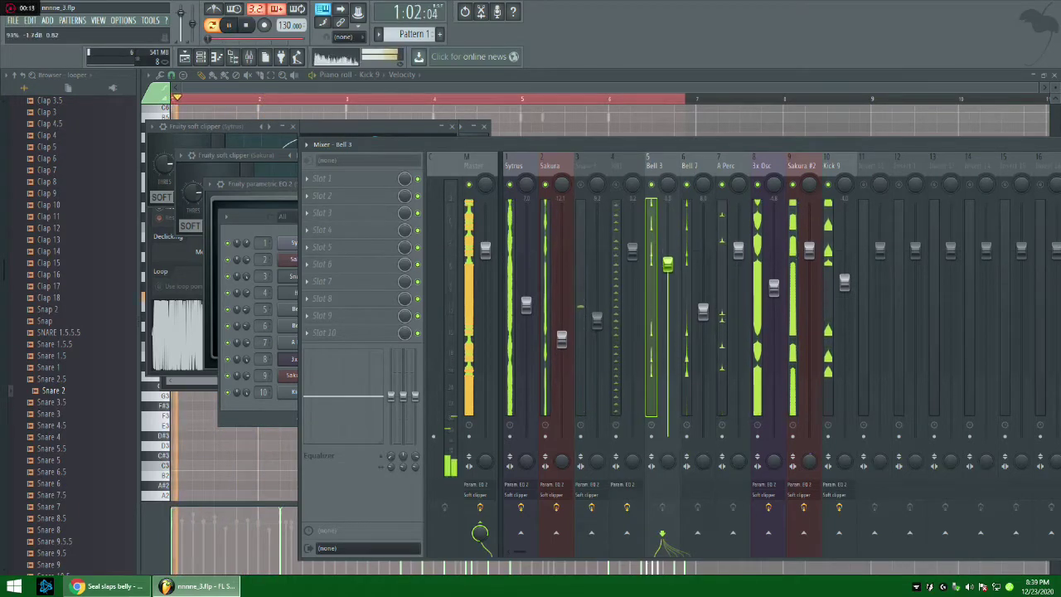
left_click(616, 184)
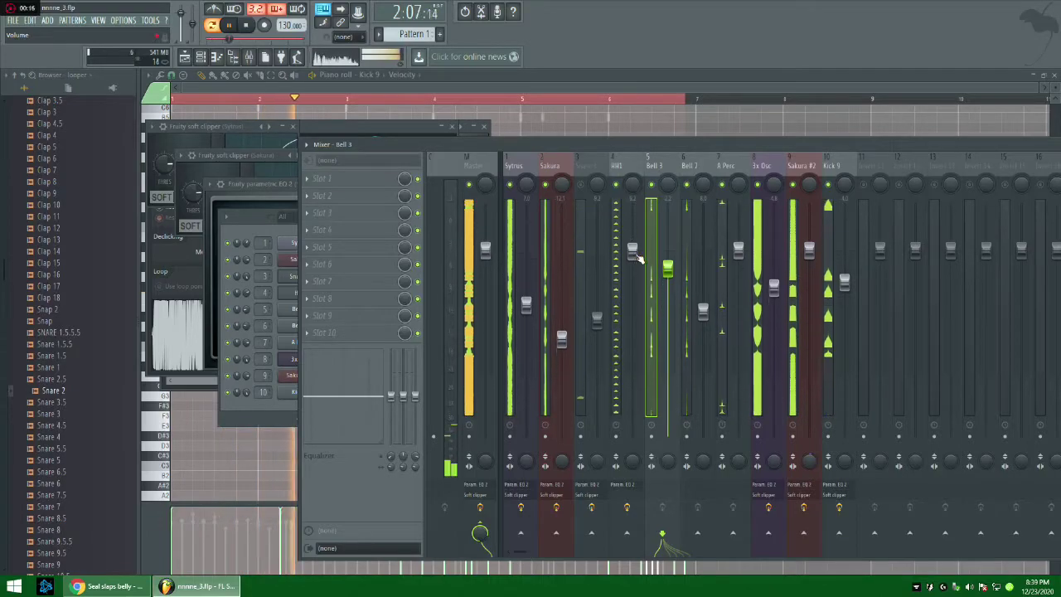
left_click_drag(632, 253, 631, 278)
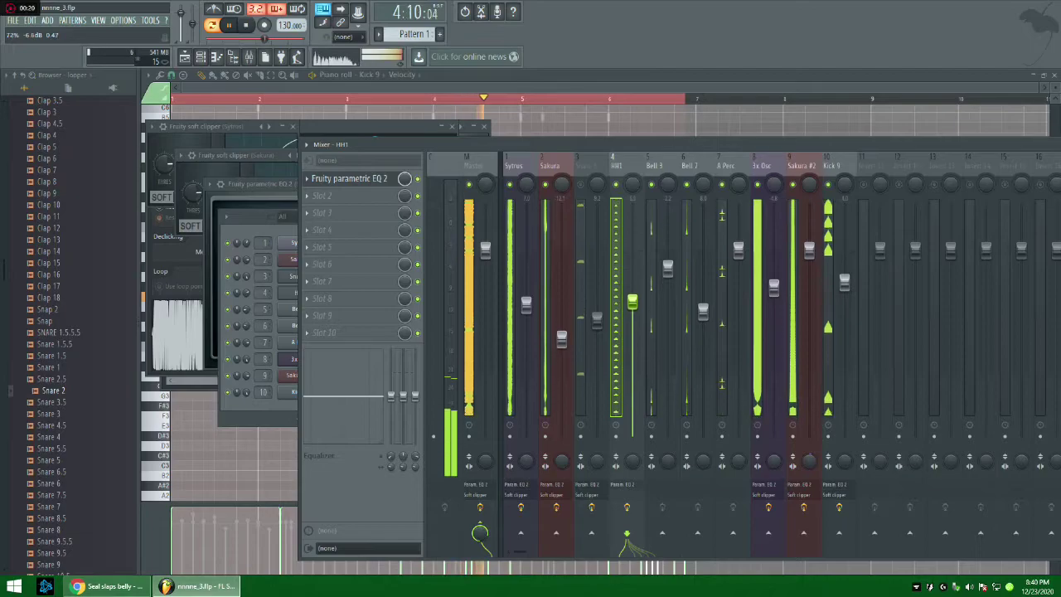
left_click(580, 185)
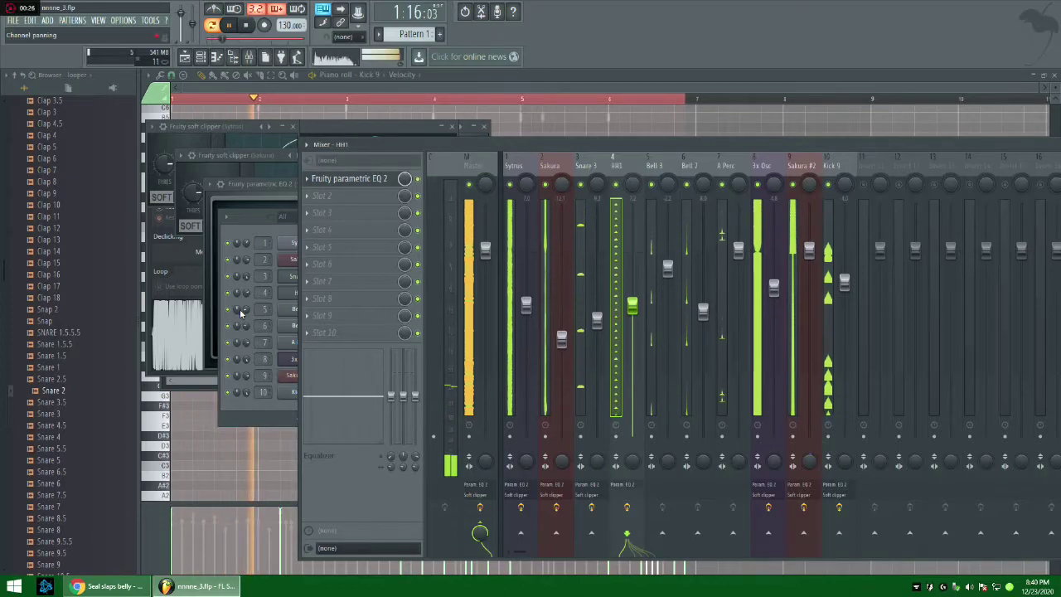
Insert a new Sakura instrument channel at the Kick 9 position in the channel rack.
left_click(245, 404)
right_click(291, 393)
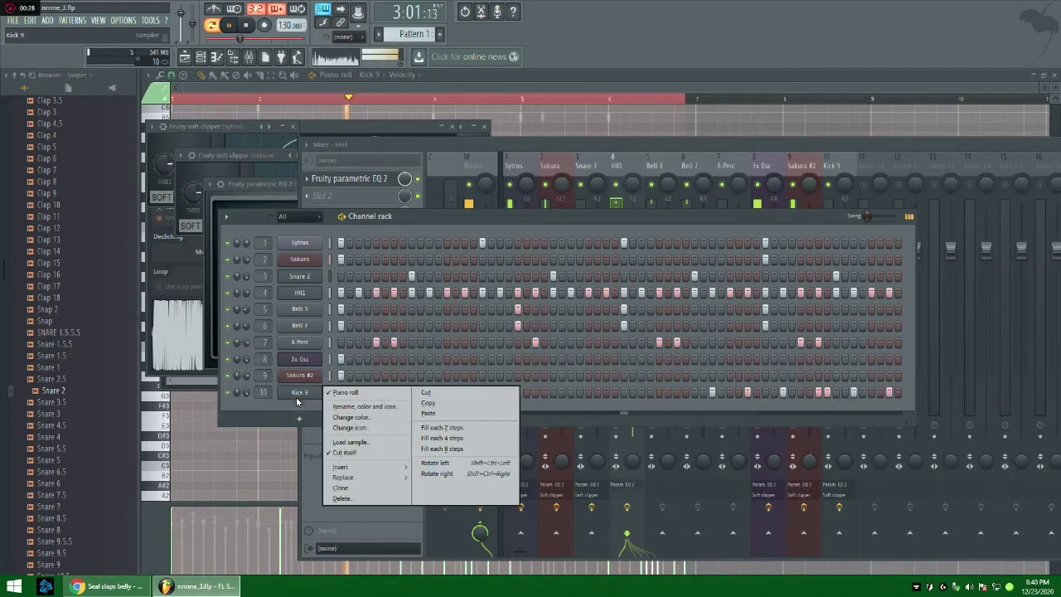
mouse_move(365, 467)
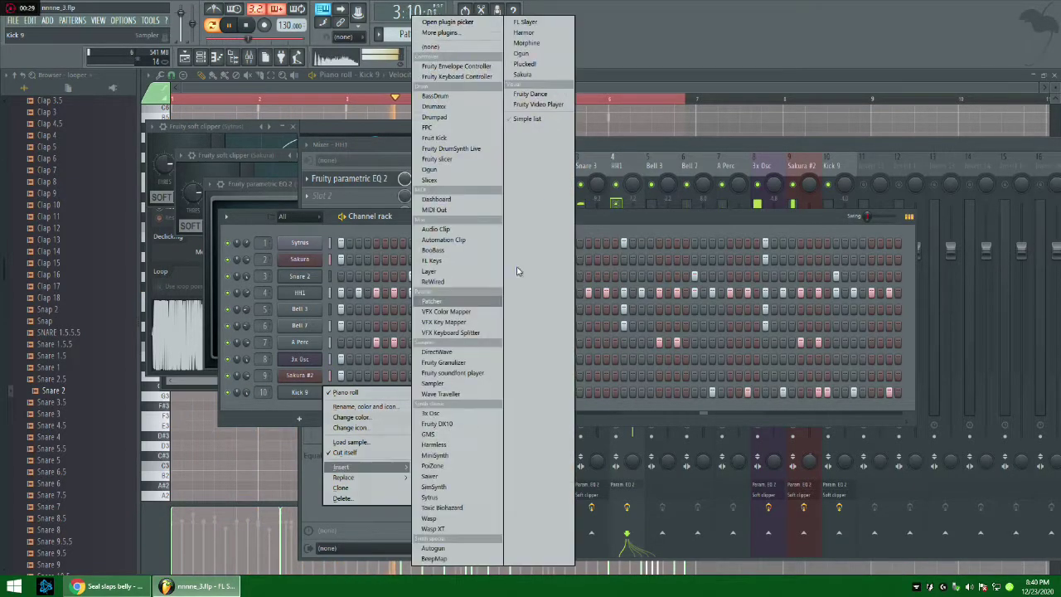
left_click(525, 74)
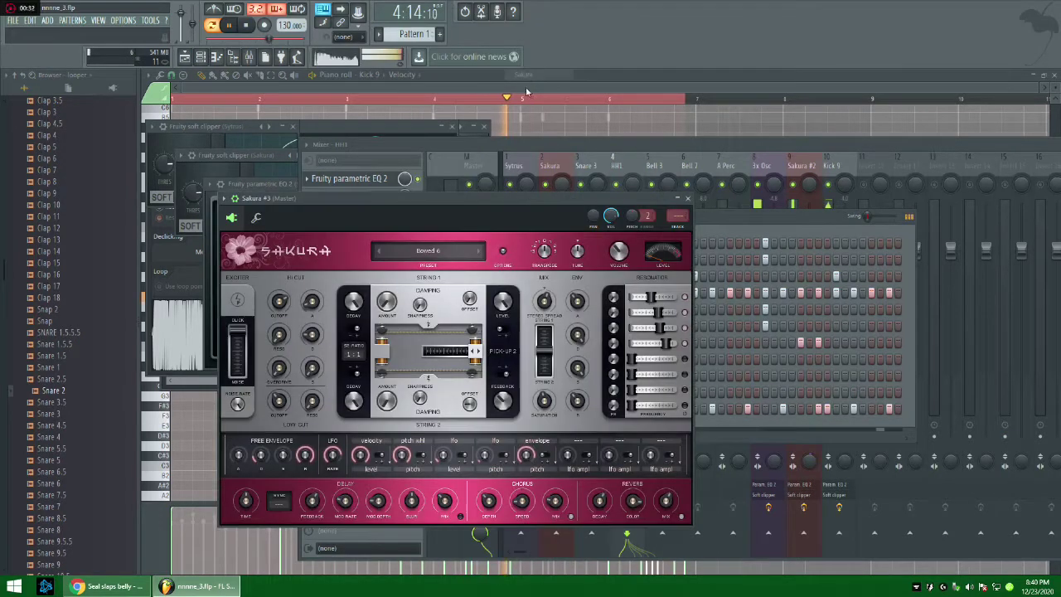
Audition Sakura's Keyboard bank presets from KBD Hohner D6 1 FG through to KBD Sakura Dan Stage EP FG.
left_click(433, 246)
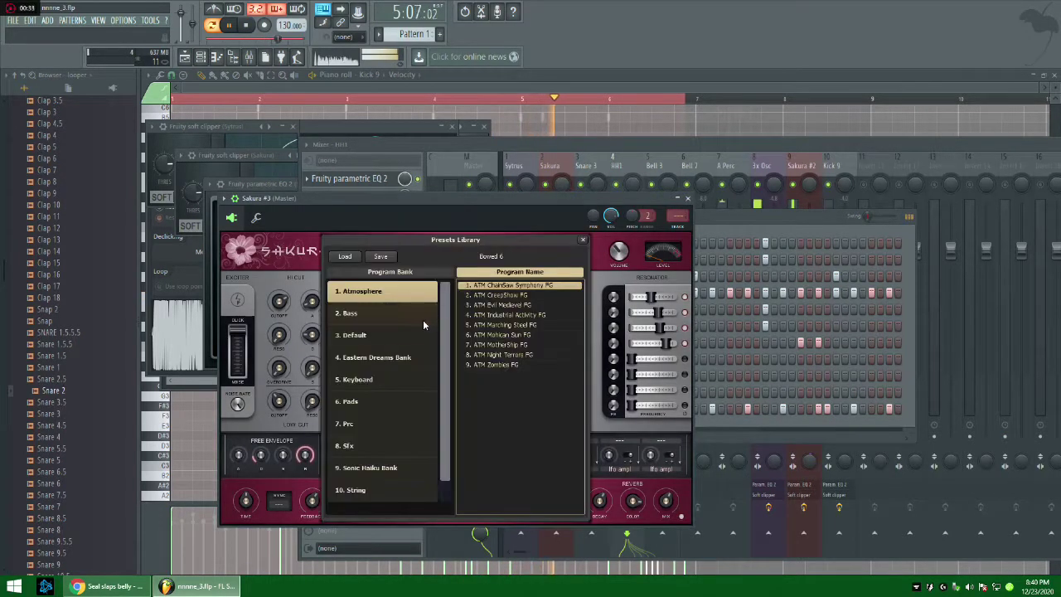
left_click(370, 380)
left_click(510, 329)
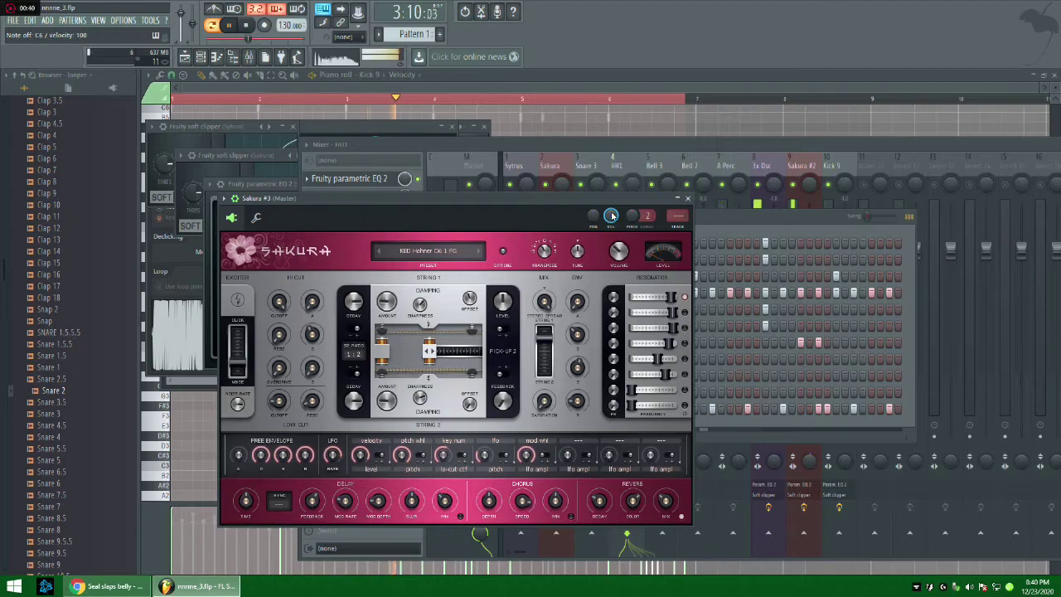
left_click(478, 252)
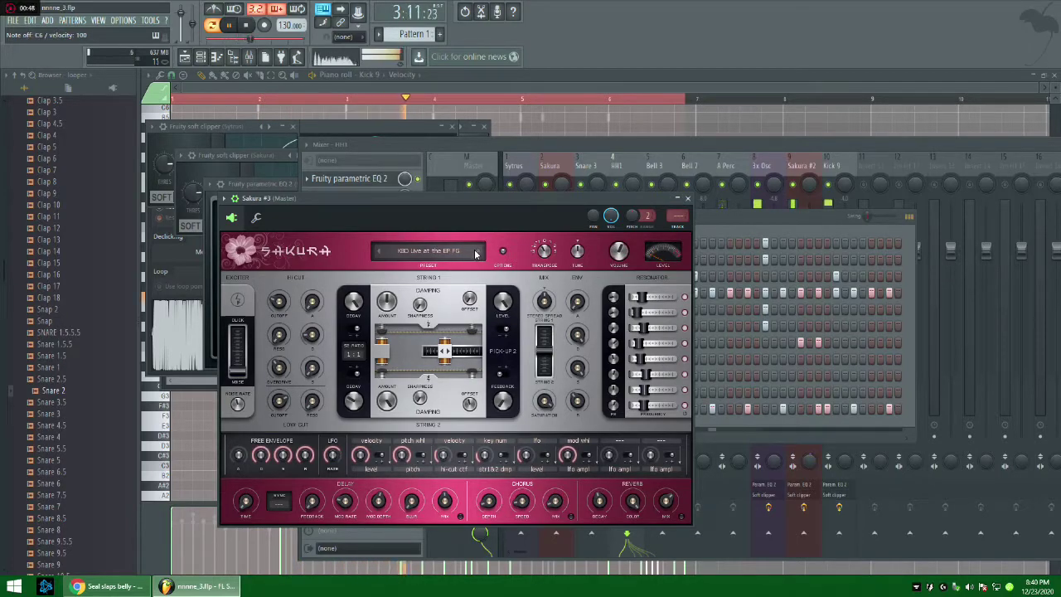
left_click(478, 252)
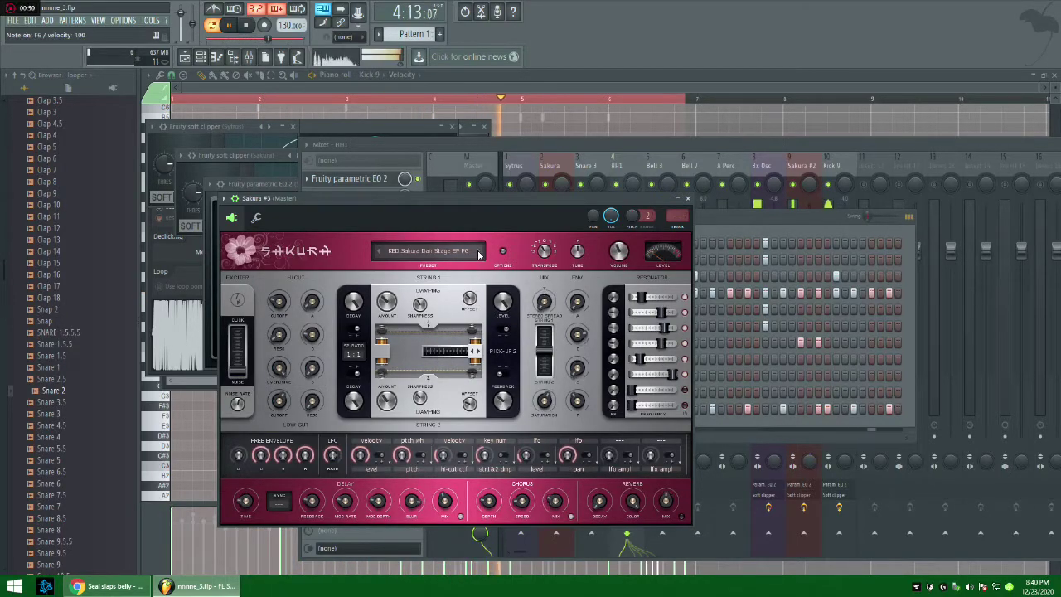
Steepen the low-pass band in the 3x Osc track's parametric EQ, and lower the unmuted track's fader to about -10 dB.
left_click(733, 155)
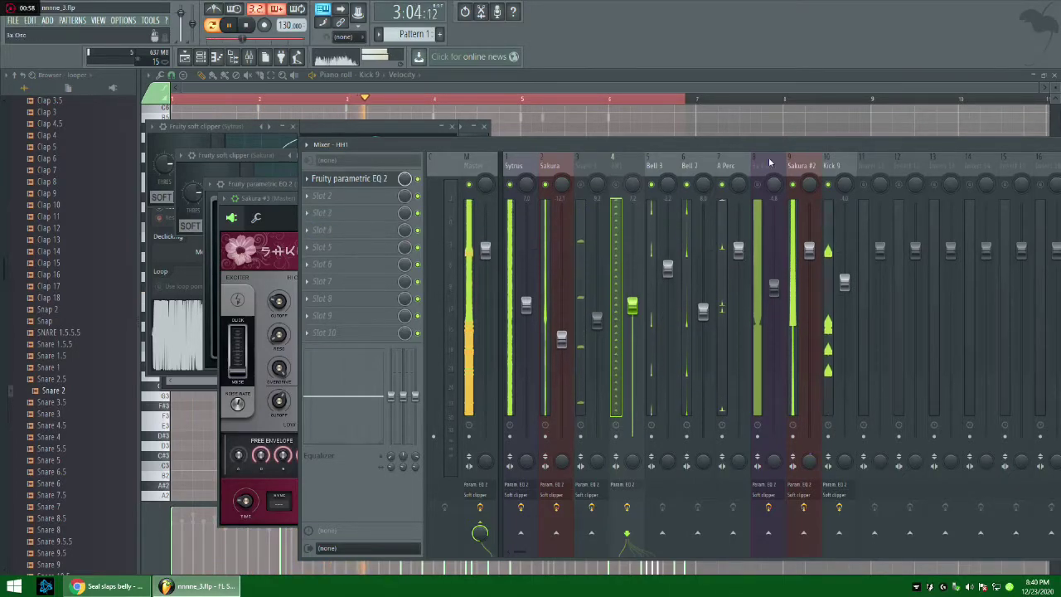
left_click(767, 170)
left_click(383, 188)
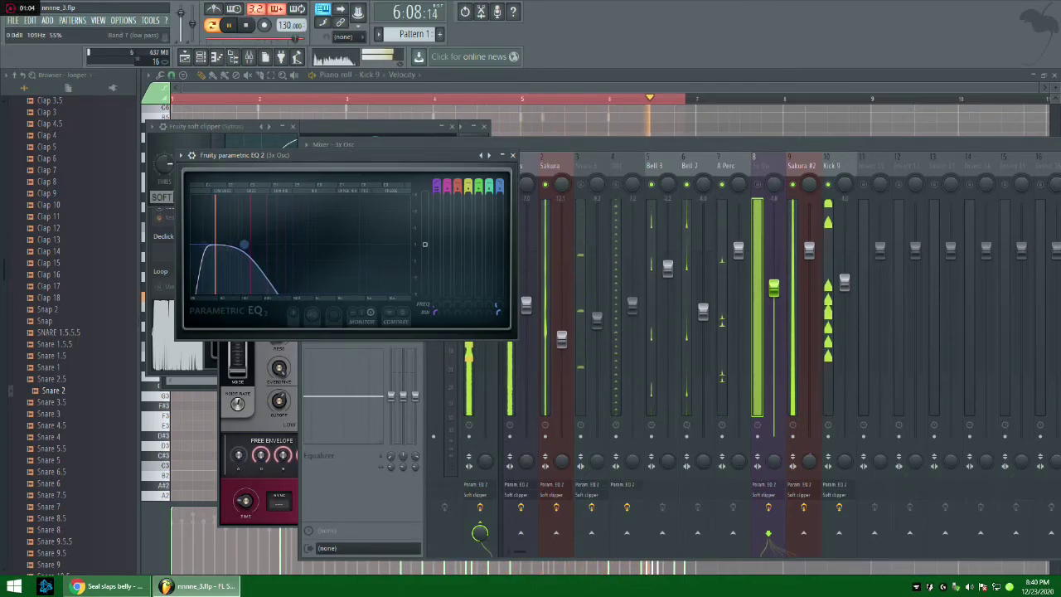
left_click(761, 192)
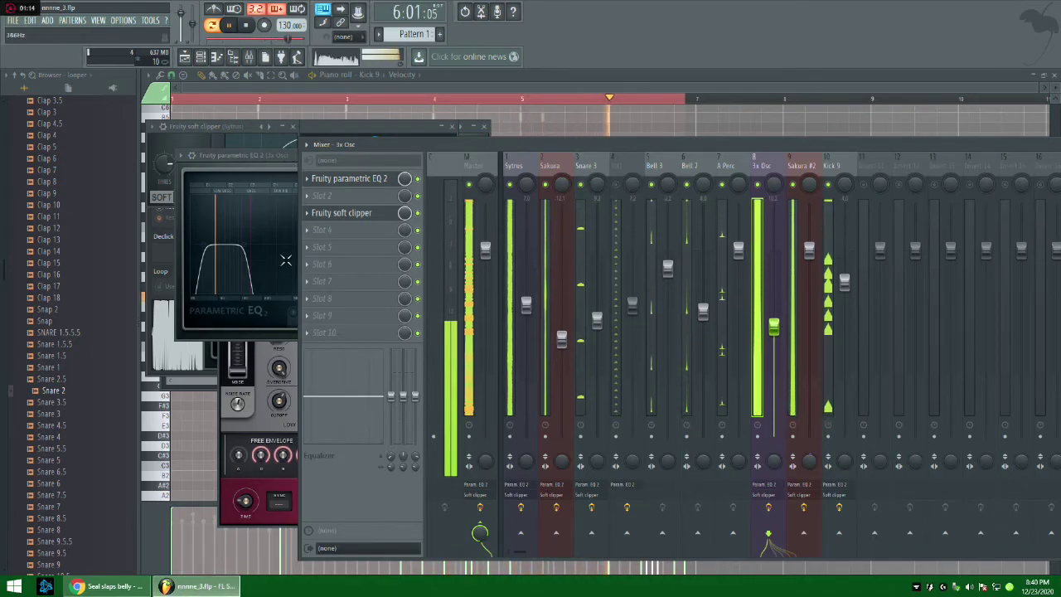
Lower the Snare 3 mixer fader to about -13 dB.
left_click(216, 56)
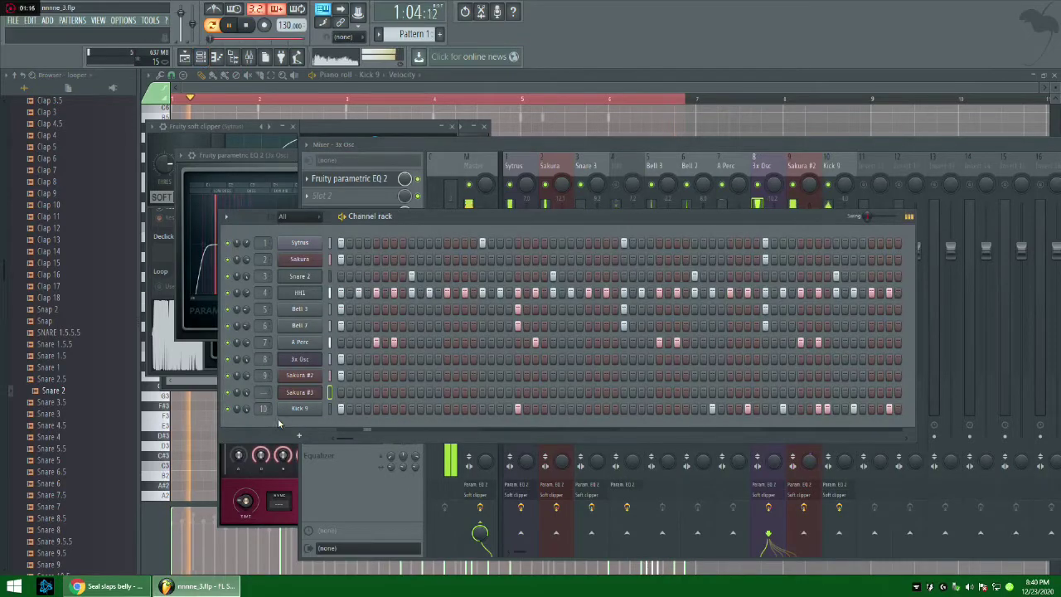
left_click(306, 396)
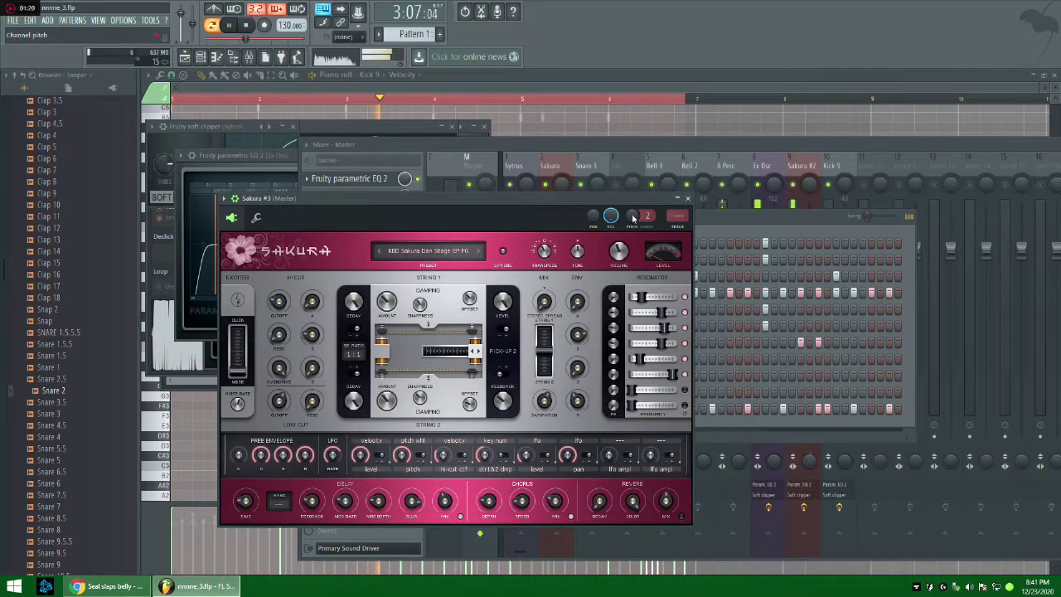
left_click(689, 158)
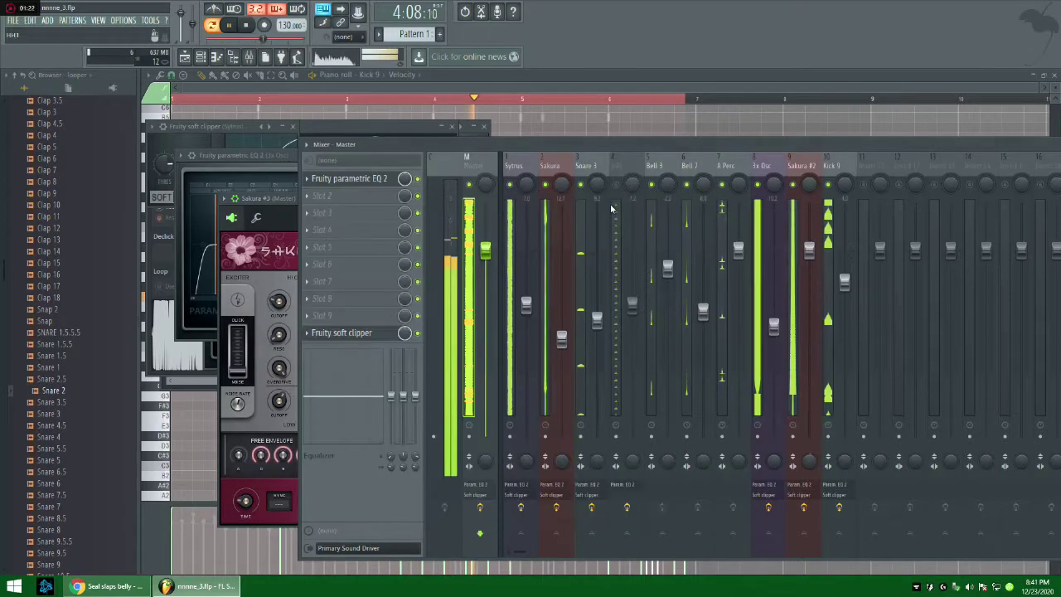
left_click(585, 165)
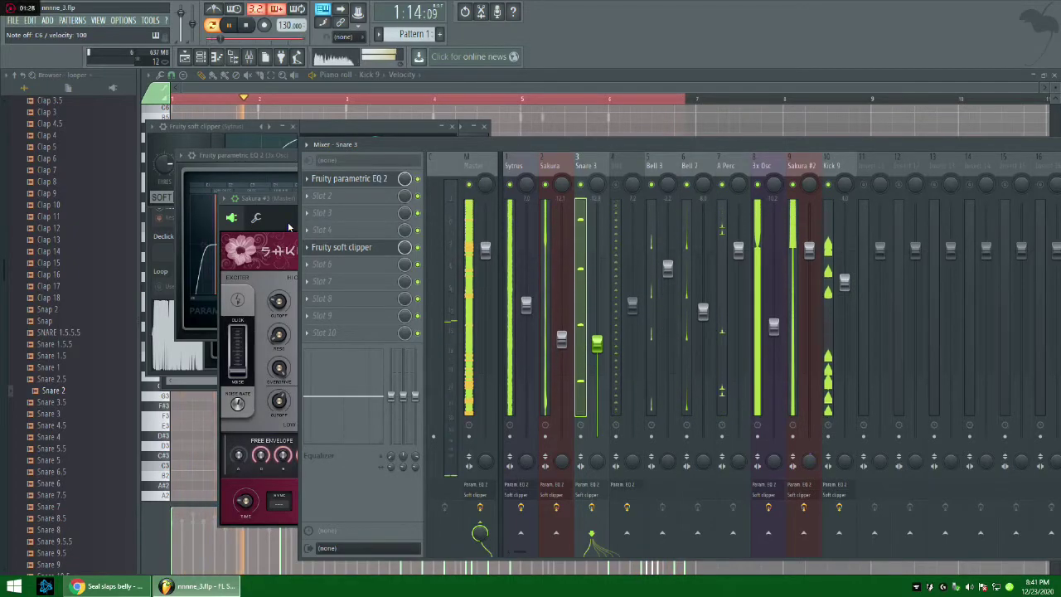
Raise the new Sakura channel's volume to 100% and mute 3x Osc, Sakura #2 and Kick 9 in the mixer.
left_click(289, 224)
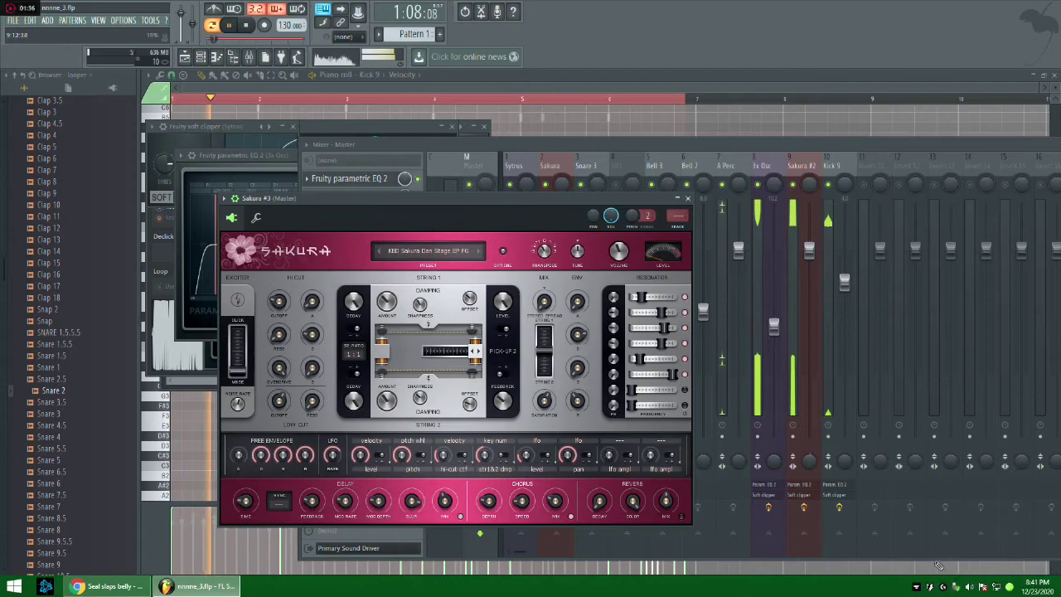
left_click(257, 218)
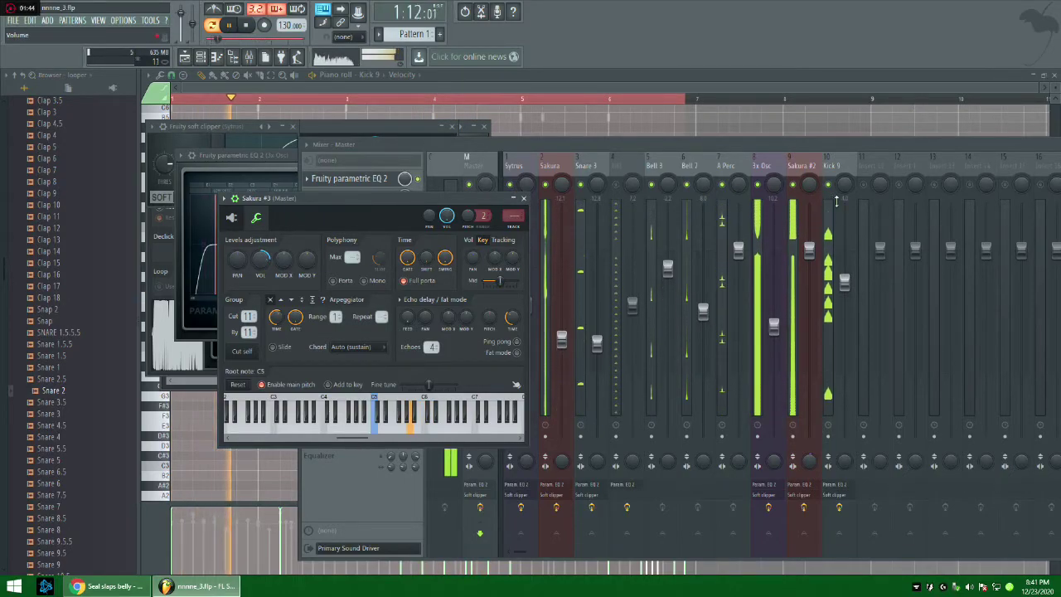
left_click(795, 189)
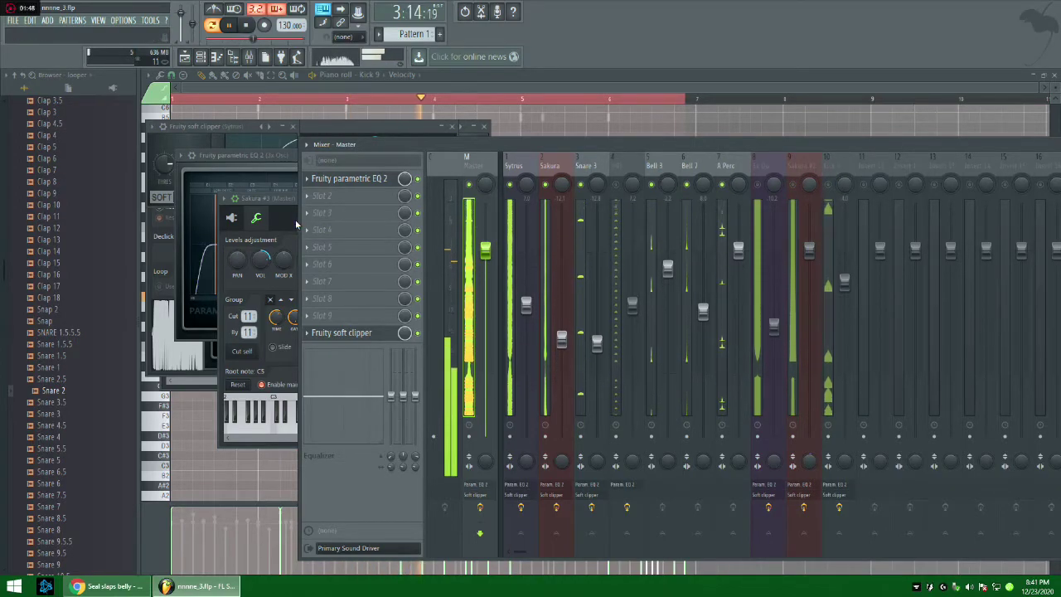
left_click(294, 224)
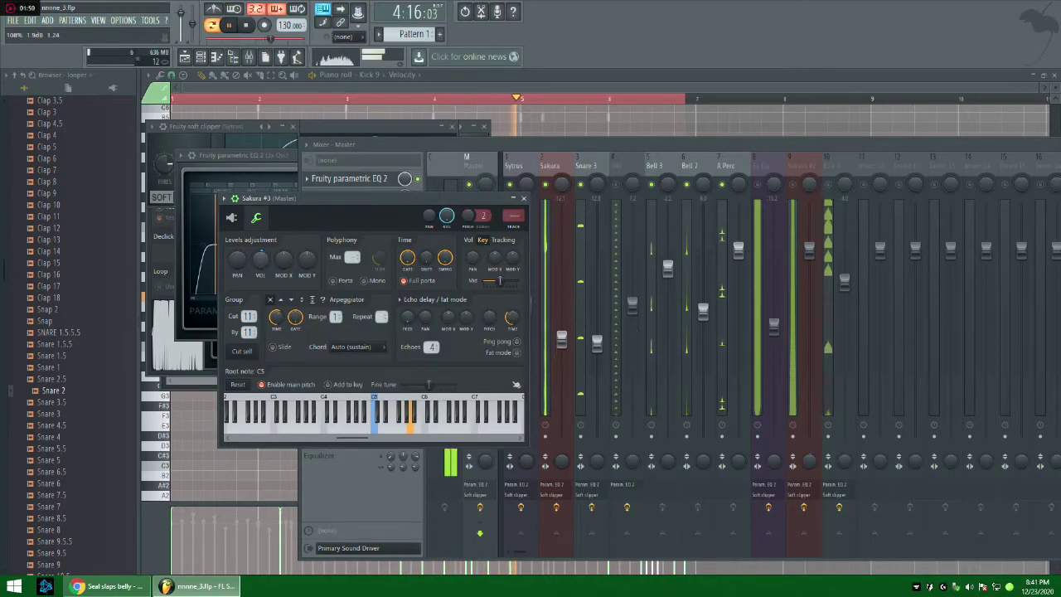
left_click(239, 220)
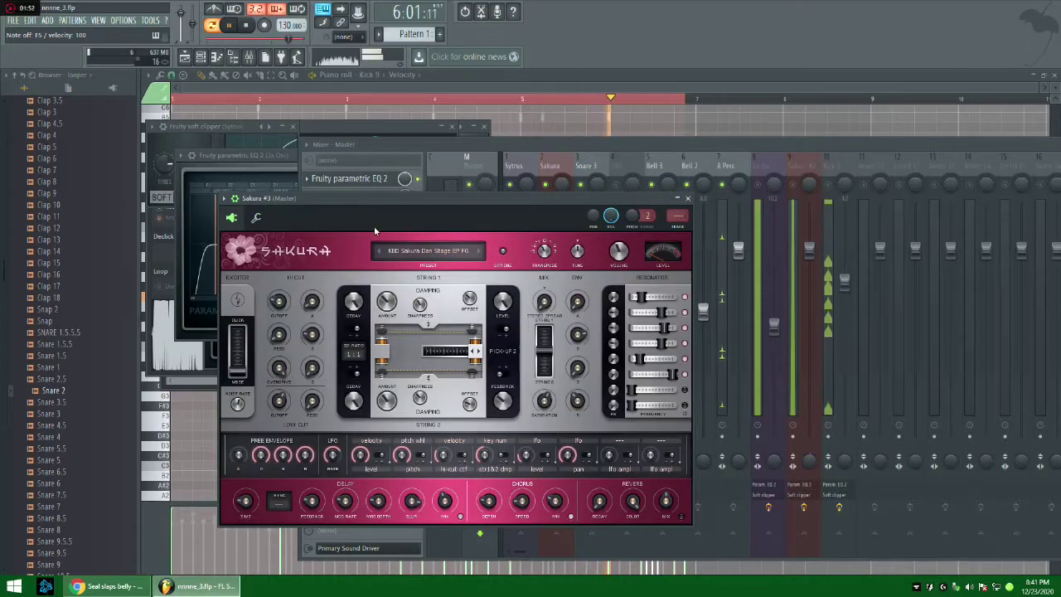
Browse Sakura's Default preset bank through the Bowed sounds and load the Bright harp preset.
left_click(422, 257)
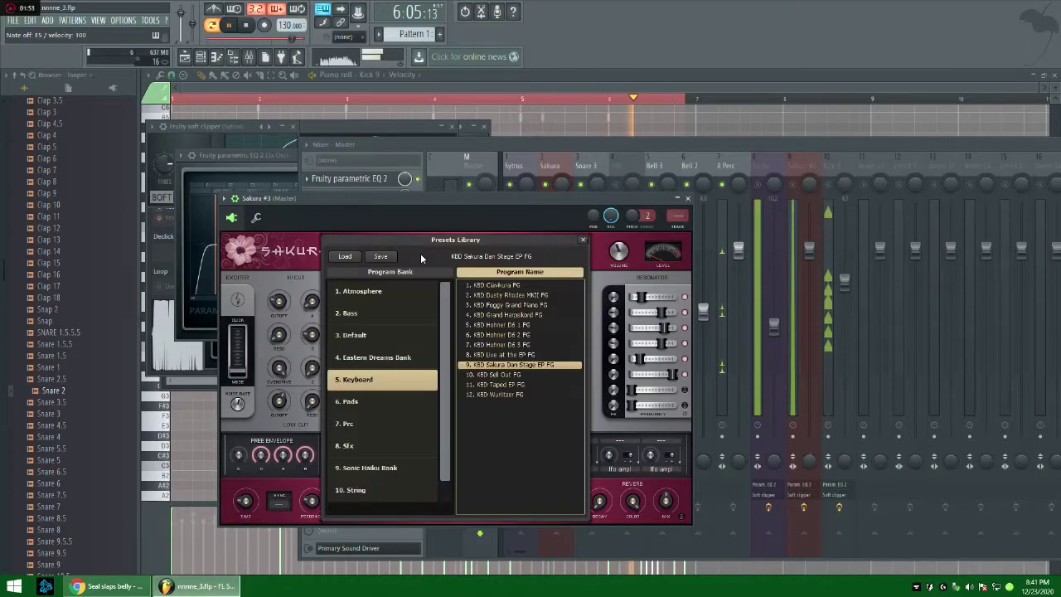
left_click(367, 312)
left_click(387, 340)
left_click(491, 256)
left_click(492, 256)
left_click(489, 465)
left_click(493, 468)
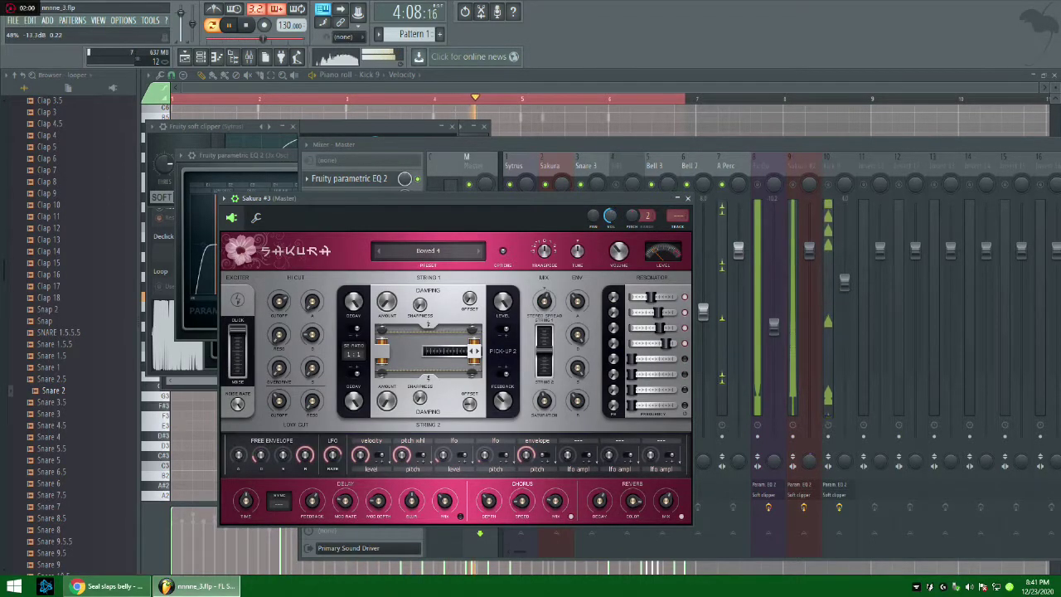
left_click(479, 253)
left_click(478, 253)
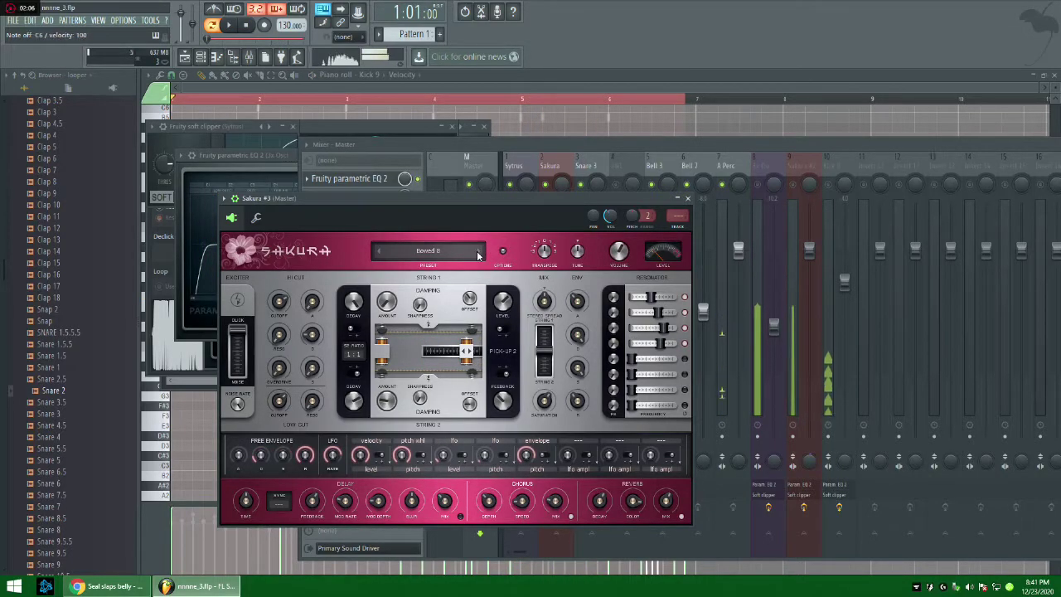
left_click(479, 253)
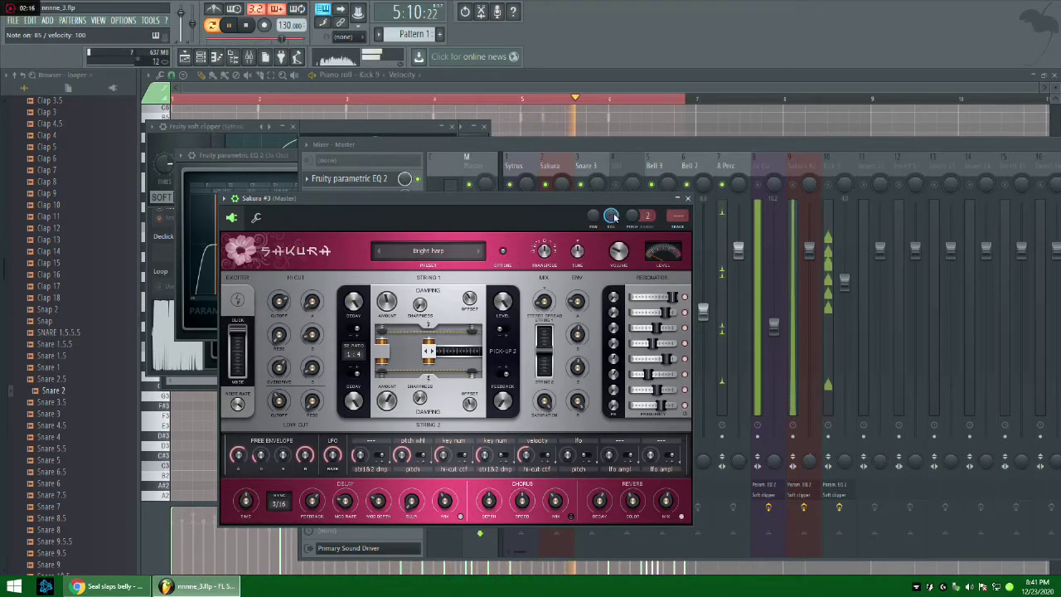
Unmute Sakura #2 and Kick 9 in the mixer, and open the new Sakura channel's piano roll with playback stopped.
left_click(795, 185)
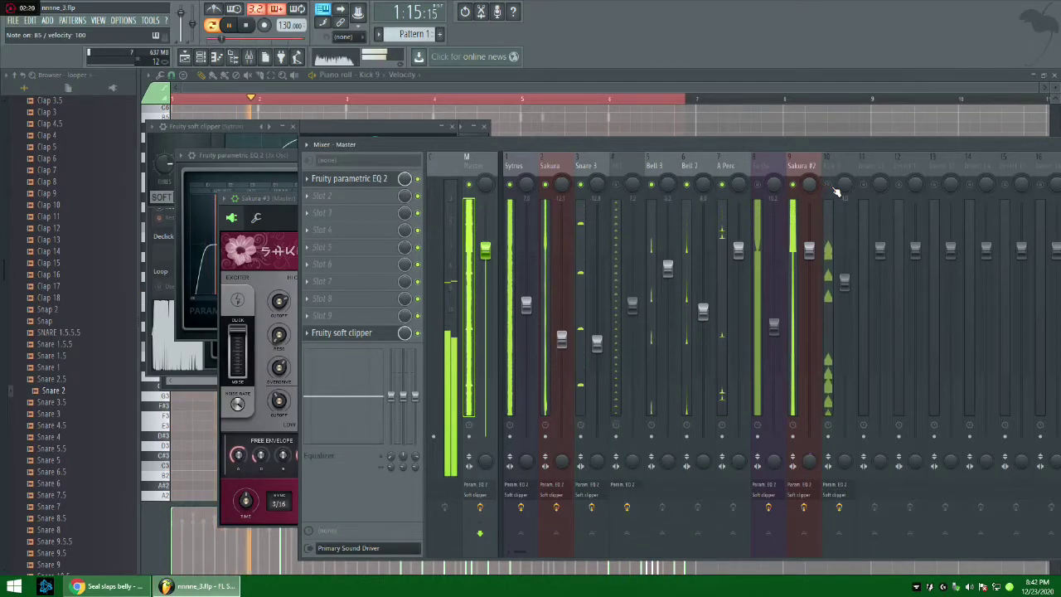
left_click(201, 56)
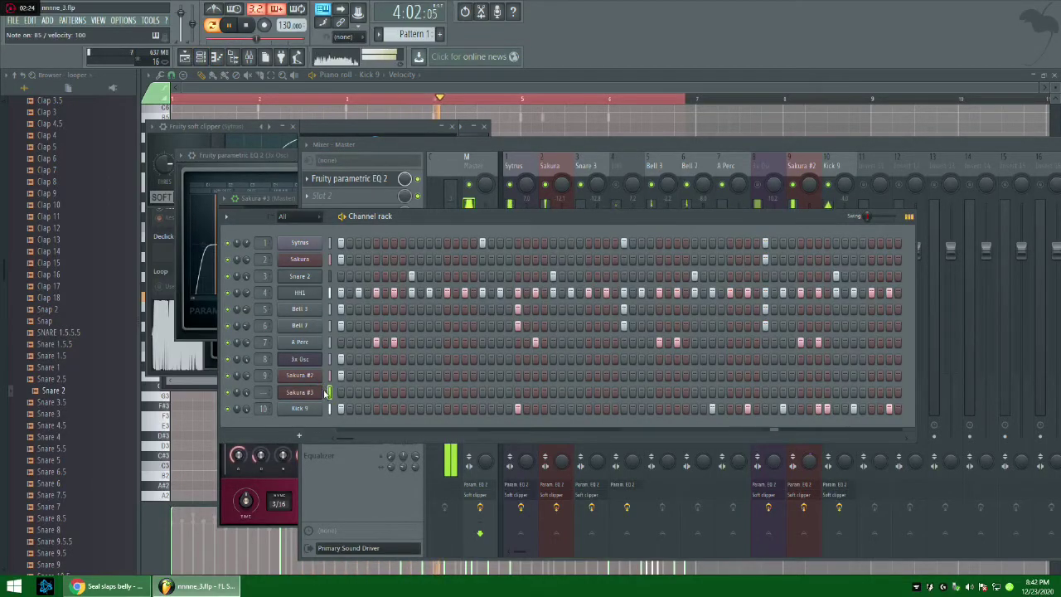
key("space")
right_click(337, 396)
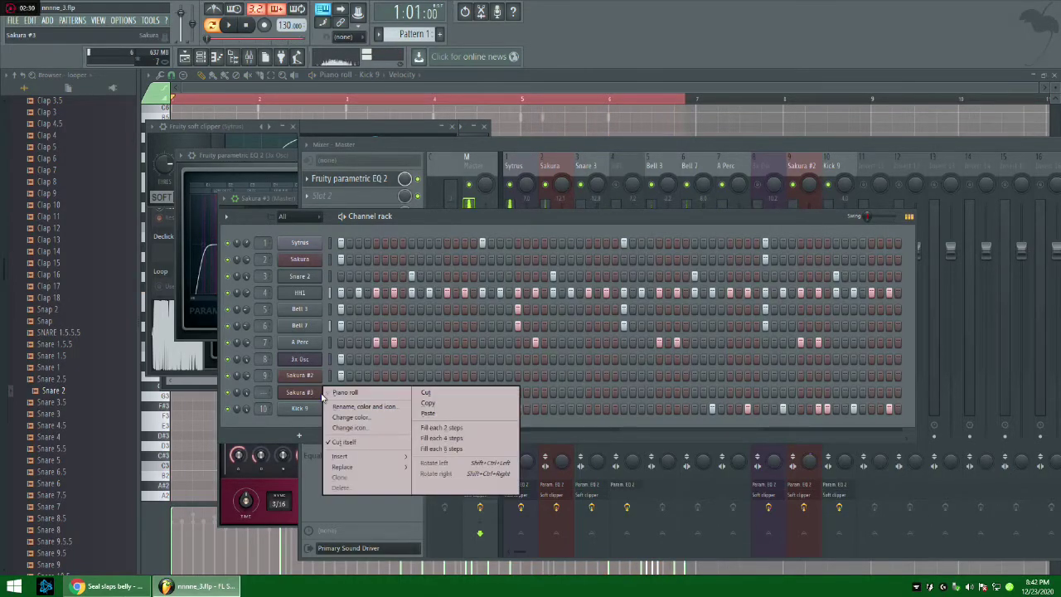
left_click(347, 395)
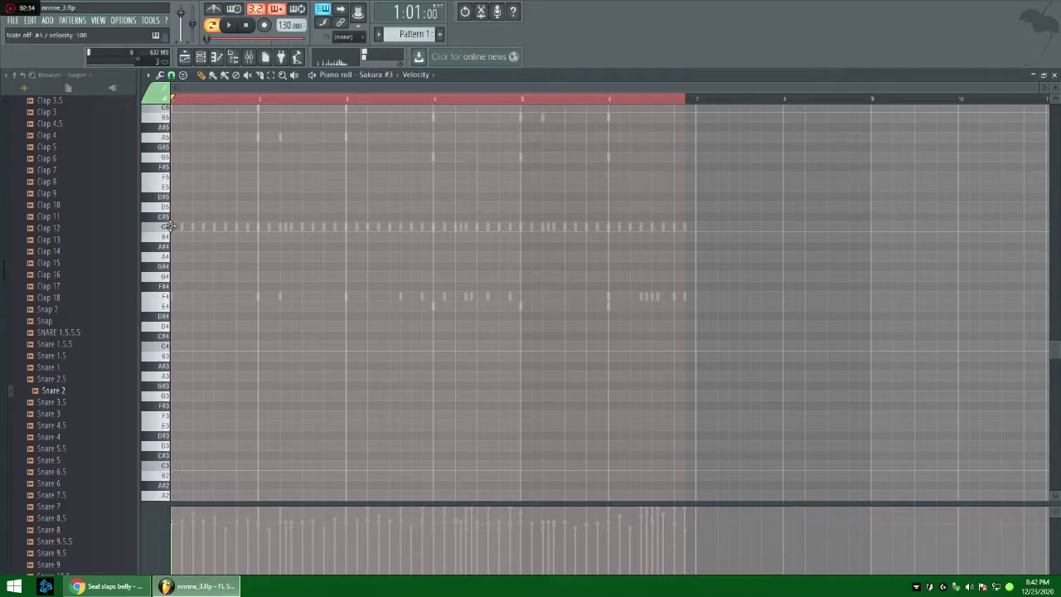
With the pattern playing, add A5 notes every half bar across bars 1 to 3 on the Sakura #3 channel.
key("space")
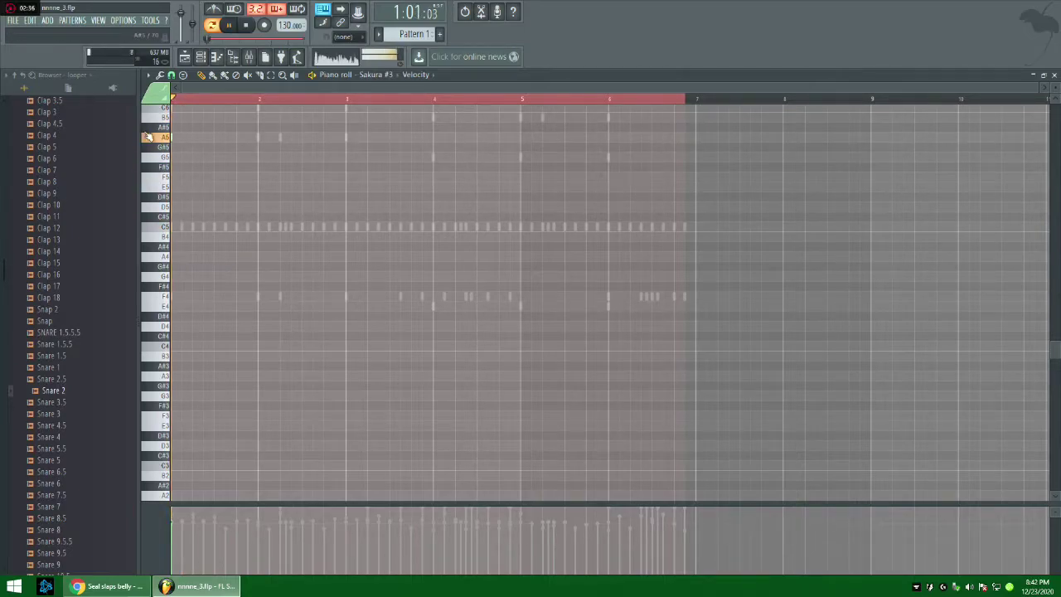
left_click(258, 137)
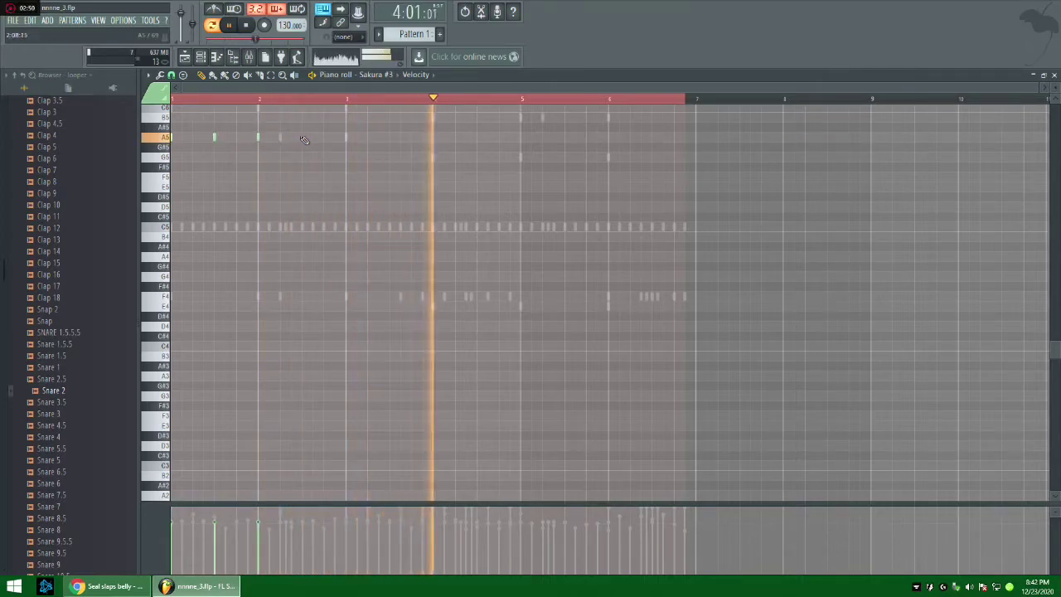
left_click(302, 137)
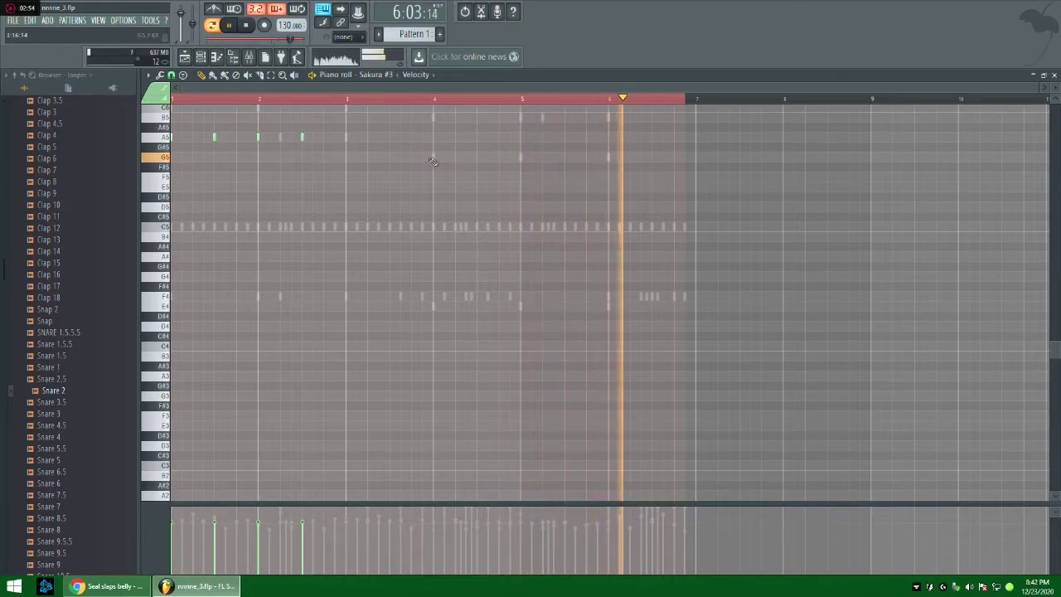
left_click(346, 137)
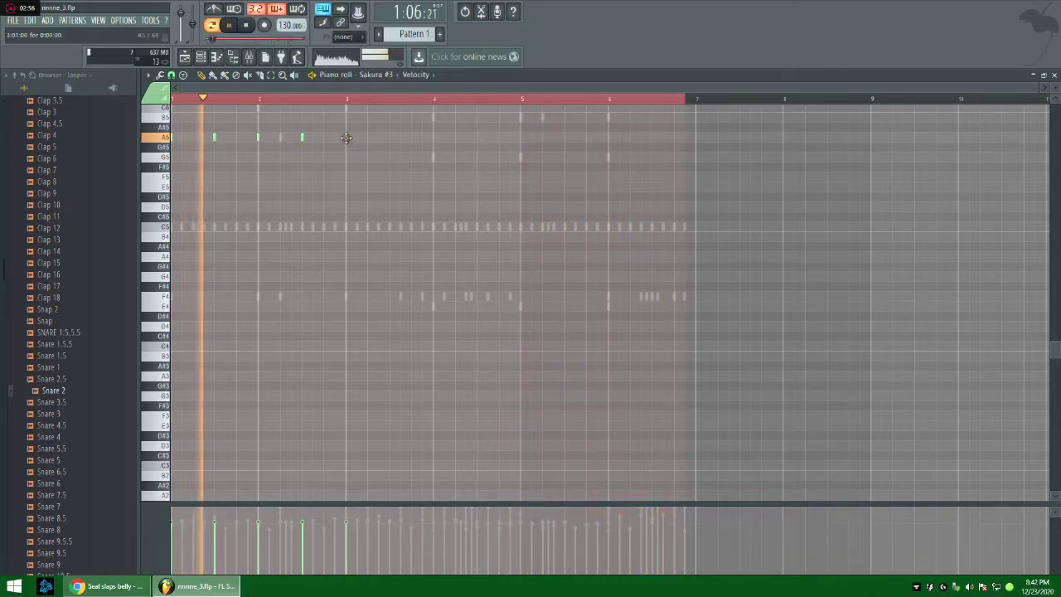
left_click(389, 137)
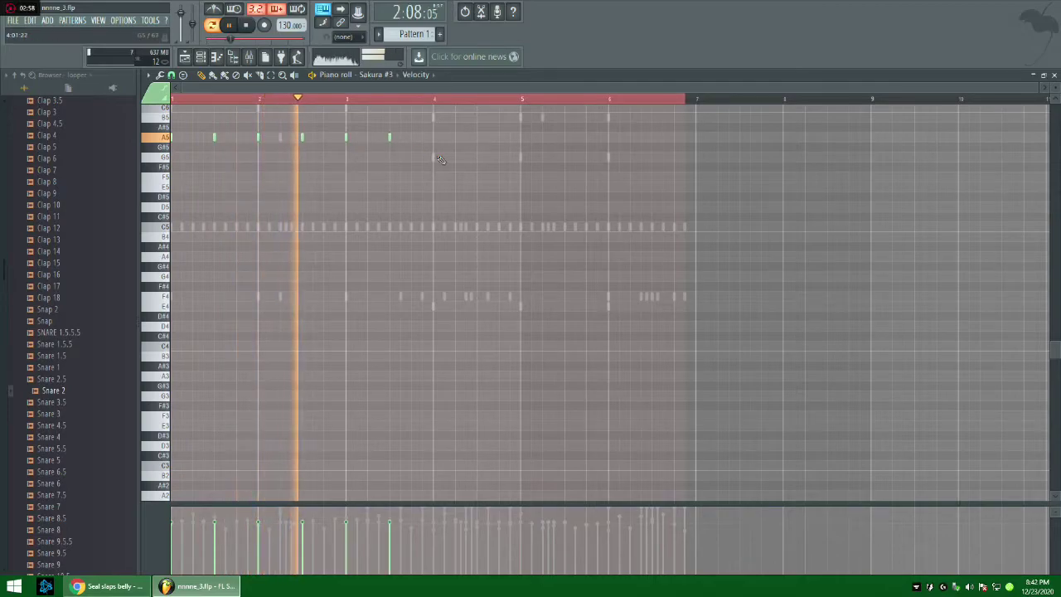
Add G5 notes every half bar across bars 4 to 6 and align the misplaced ones to the beat.
left_click(433, 157)
left_click(476, 156)
left_click(520, 157)
right_click(518, 157)
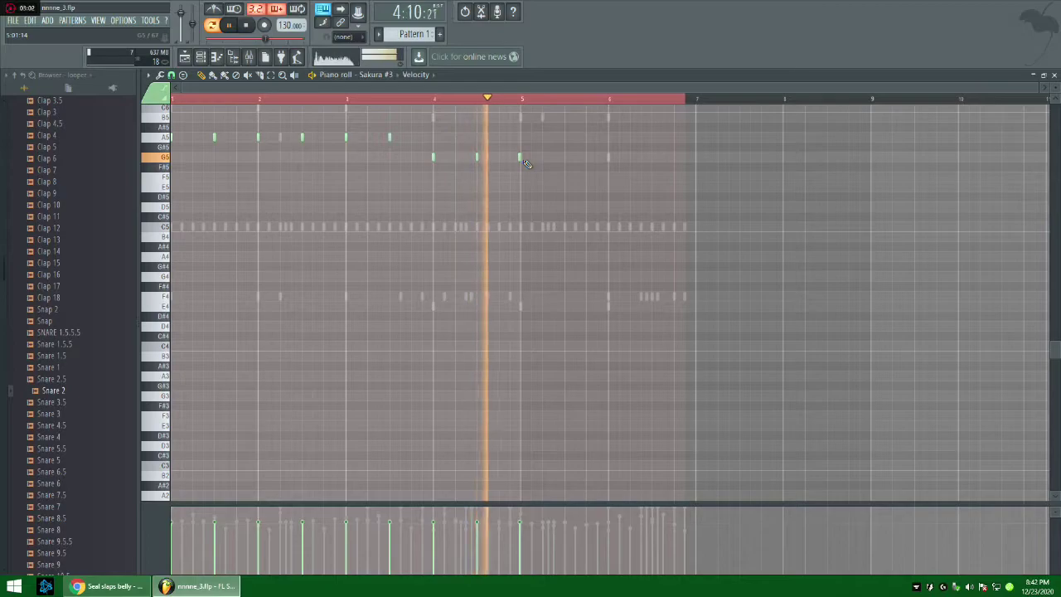
left_click(562, 157)
left_click(607, 157)
left_click(649, 157)
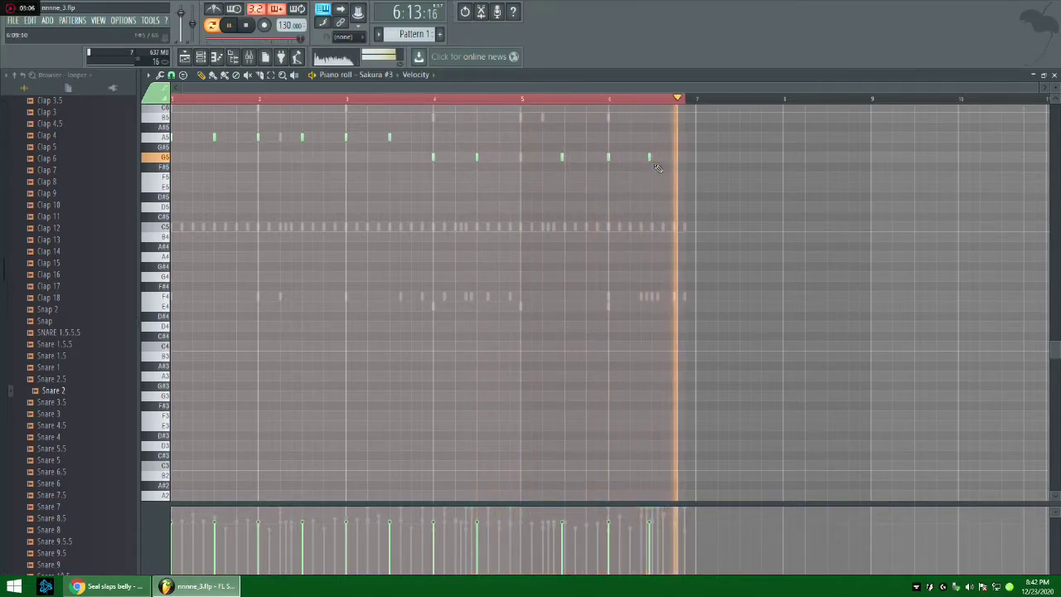
left_click(519, 157)
left_click_drag(562, 158, 565, 161)
left_click_drag(649, 157, 652, 158)
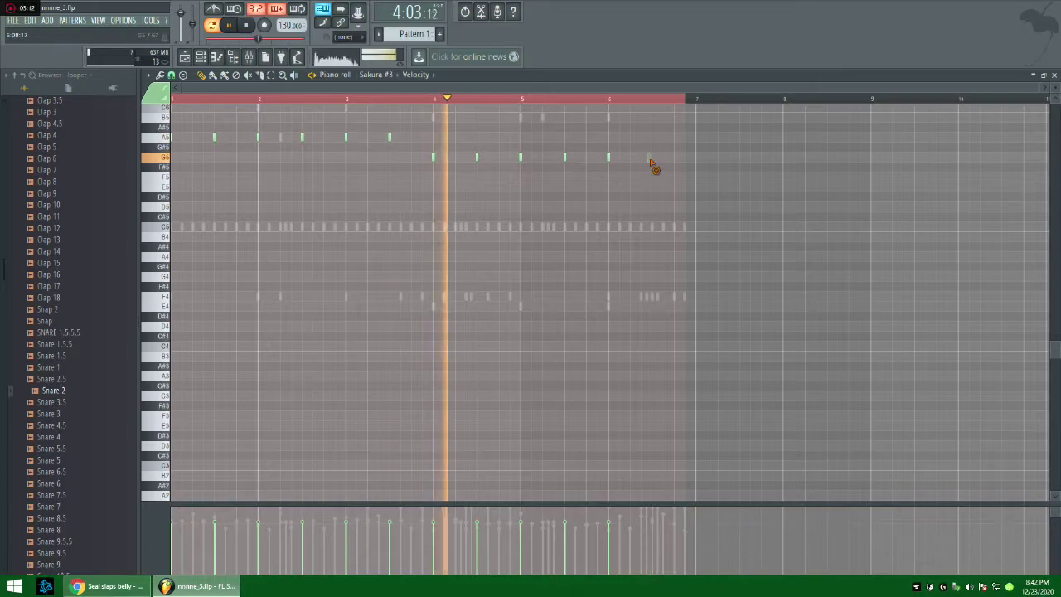
Add six B5 notes midway between the half-bar beats across bars 1 to 3.
scroll(407, 192, "up", 3)
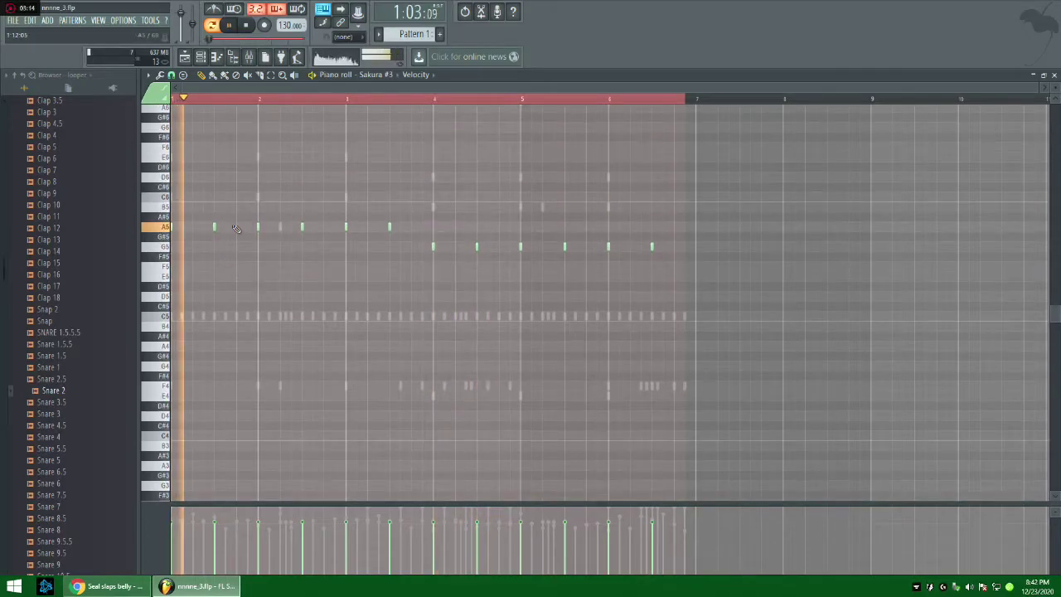
left_click(195, 207)
left_click(236, 207)
left_click(280, 207)
left_click(323, 207)
left_click(368, 208)
left_click(411, 206)
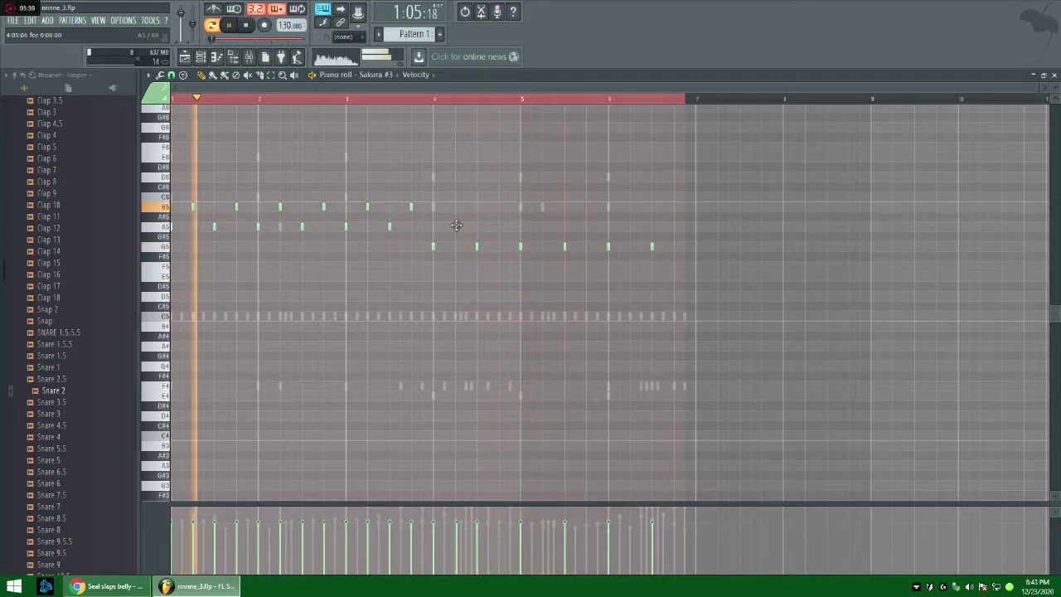
Try A5 notes between the bar 4 G5 notes, remove them, and restore the last A5 note in bar 3.
left_click(462, 228)
left_click(505, 229)
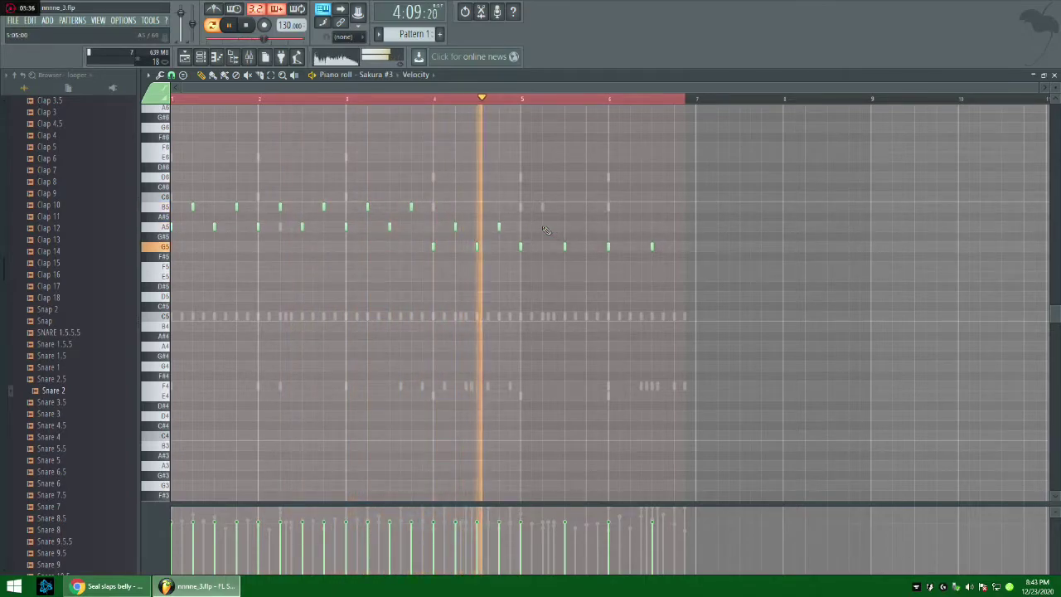
right_click(500, 227)
right_click(456, 228)
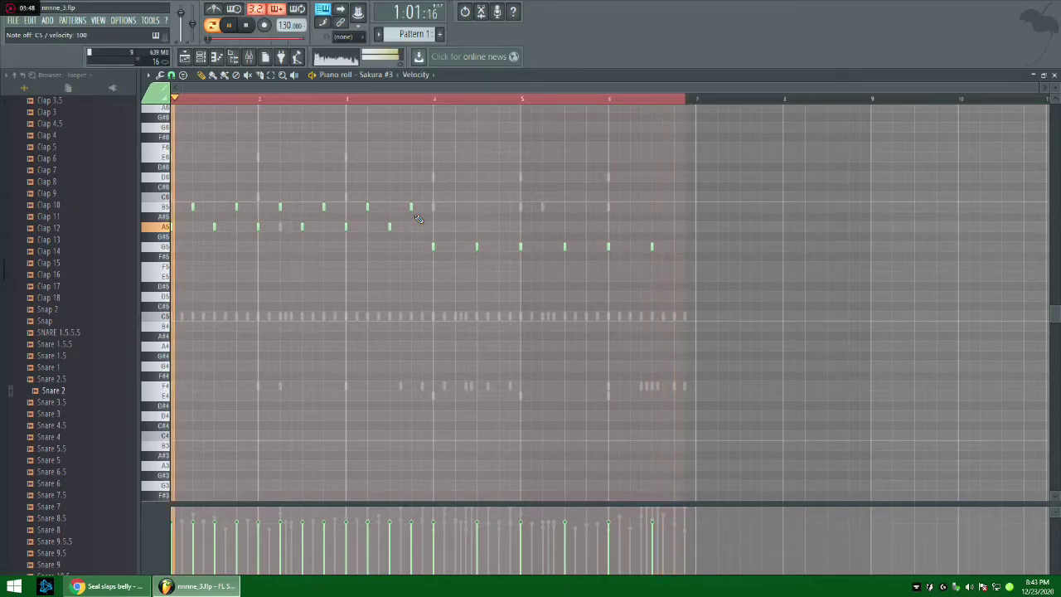
right_click(389, 225)
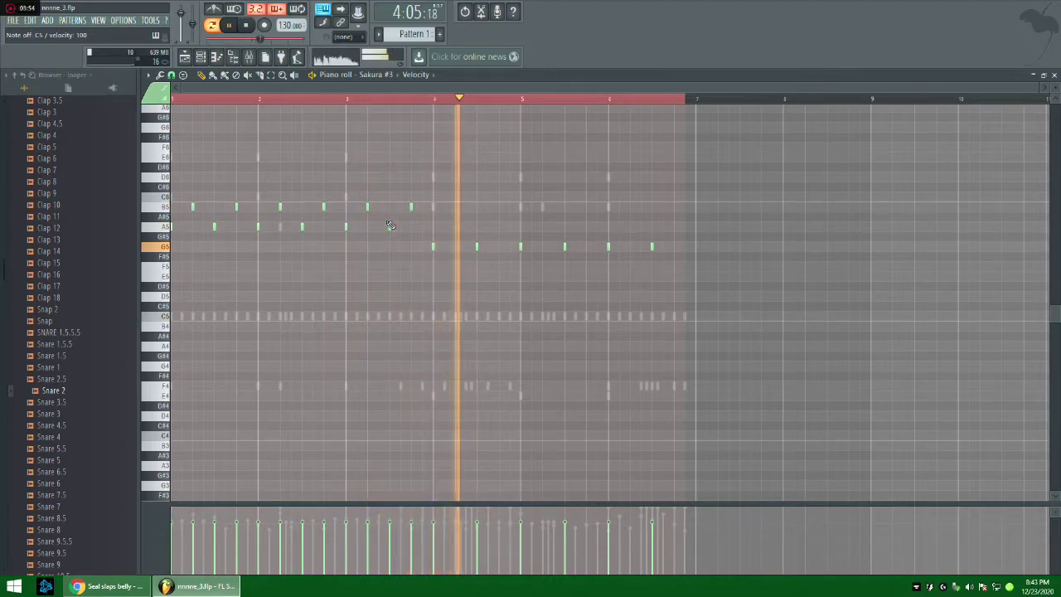
left_click(390, 226)
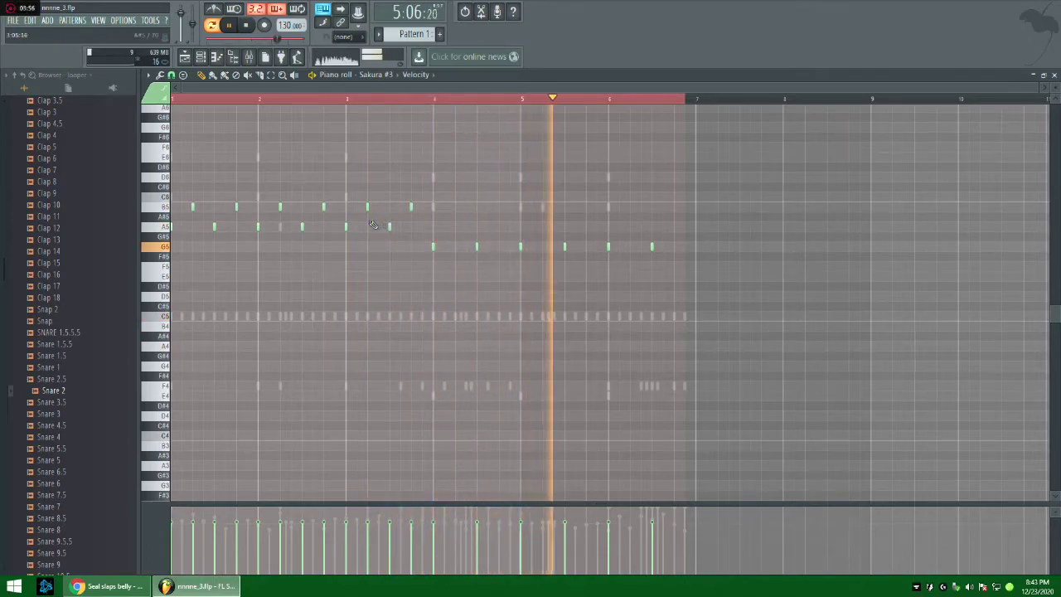
Audition the mix with Sytrus soloed in the mixer, bringing in Sakura, Sakura #2, HH1 and Snare 3.
left_click(249, 59)
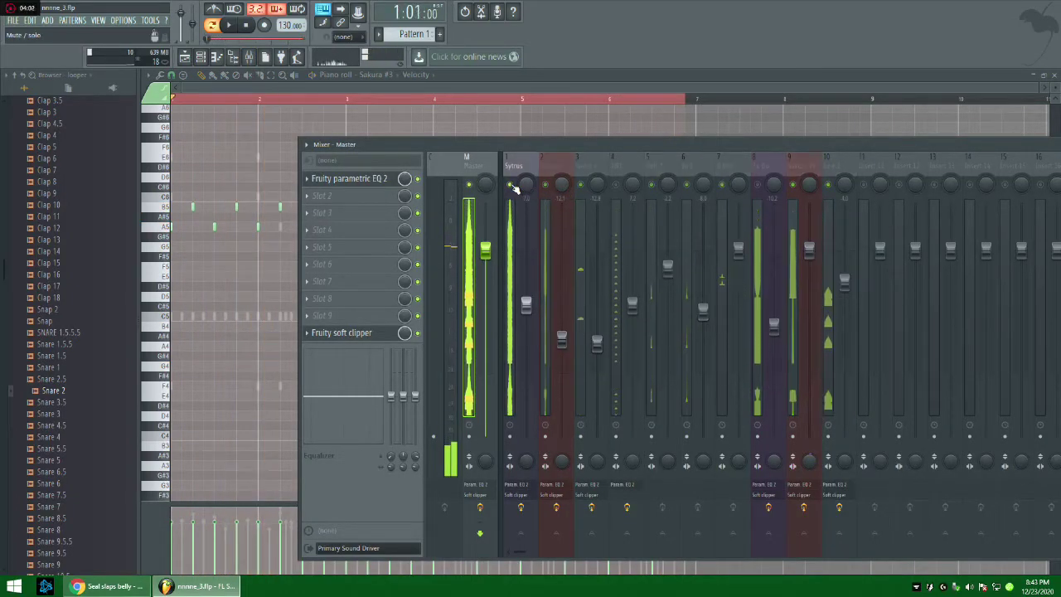
key("space")
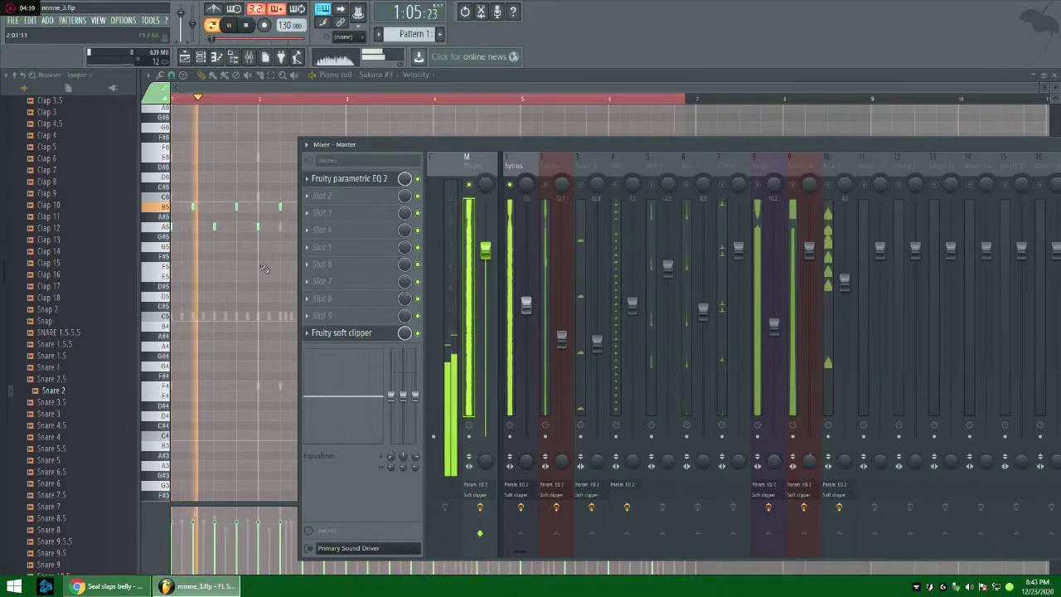
key("space")
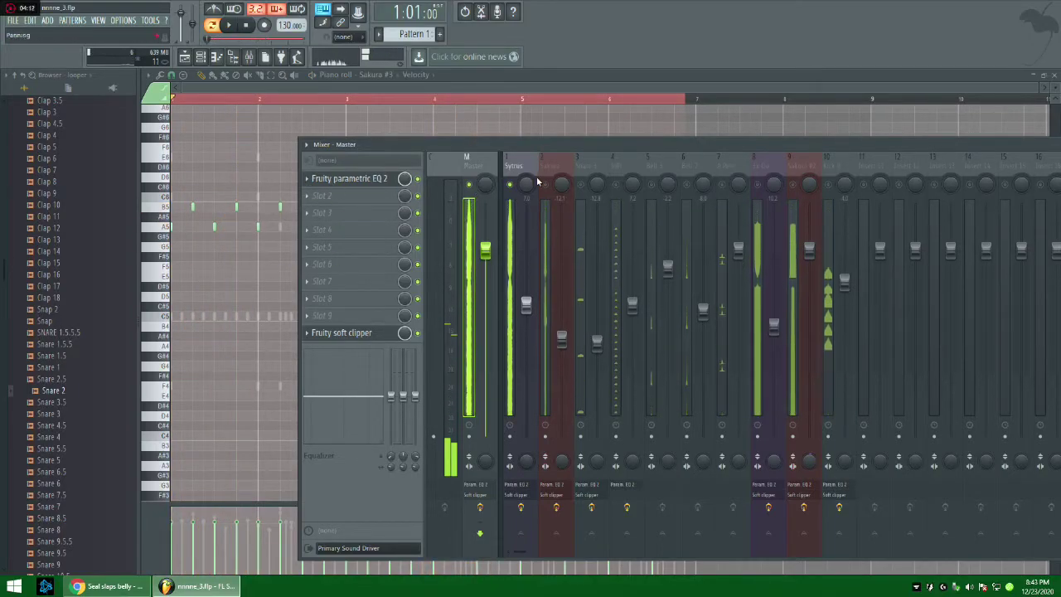
key("space")
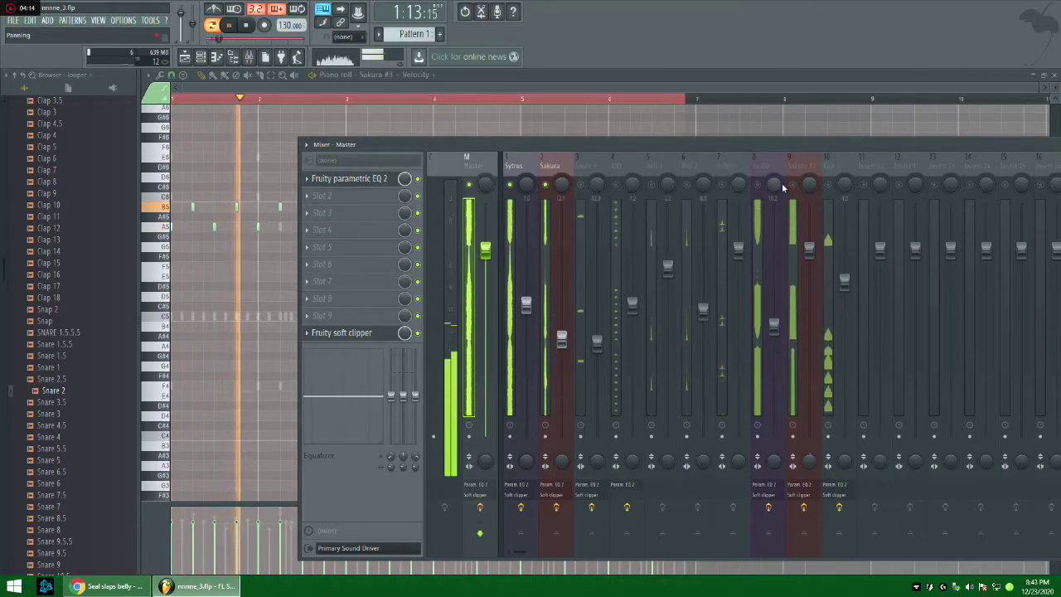
key("space")
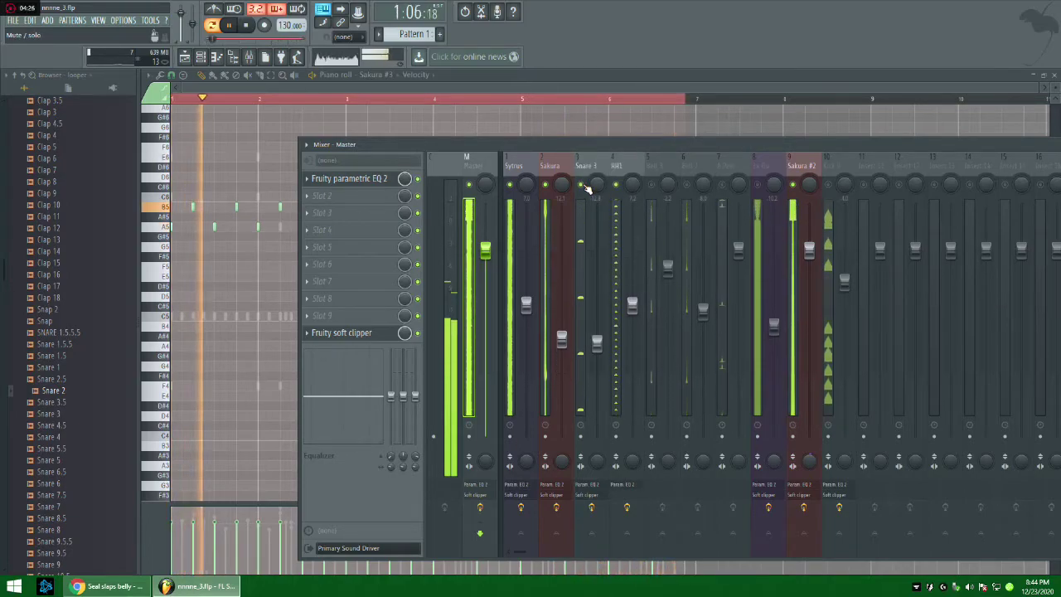
Raise the Snare 3 fader to about -7.8 dB and HH1 to about -0.2 dB, with the remaining mixer tracks unmuted.
left_click_drag(592, 342, 597, 310)
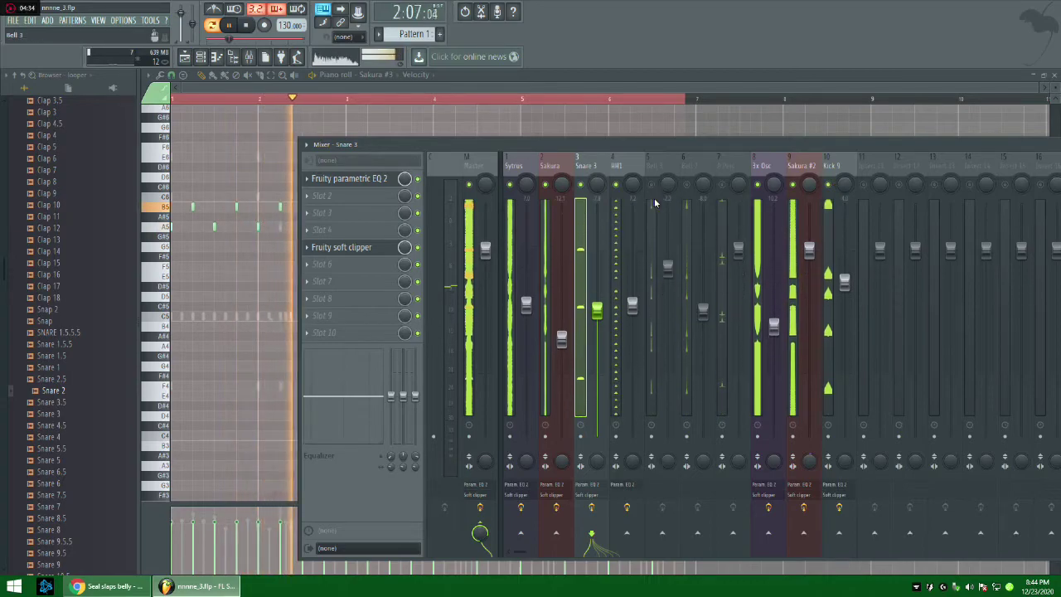
left_click_drag(632, 305, 638, 237)
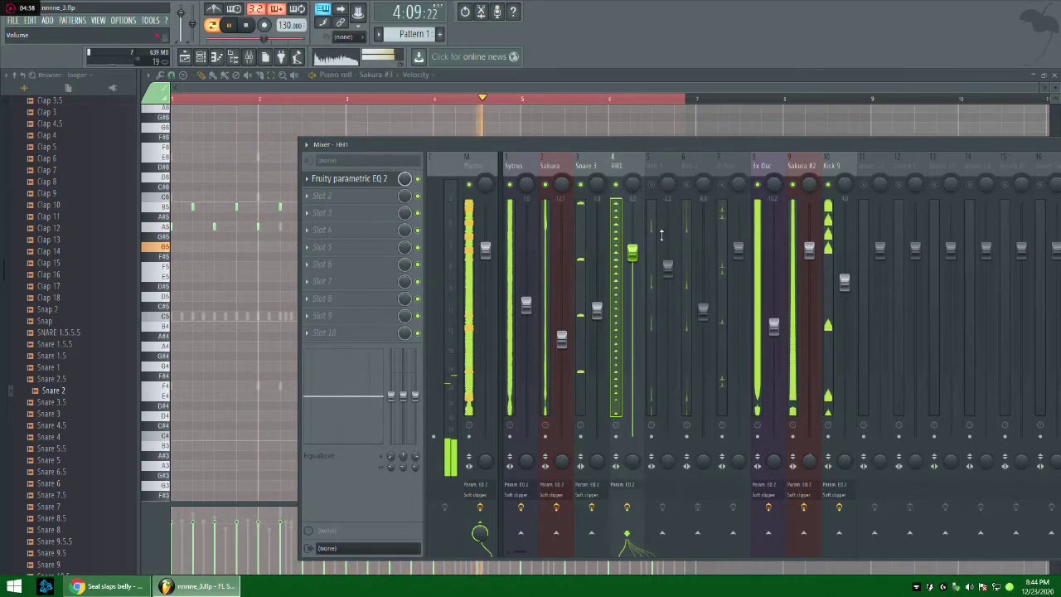
left_click(698, 190)
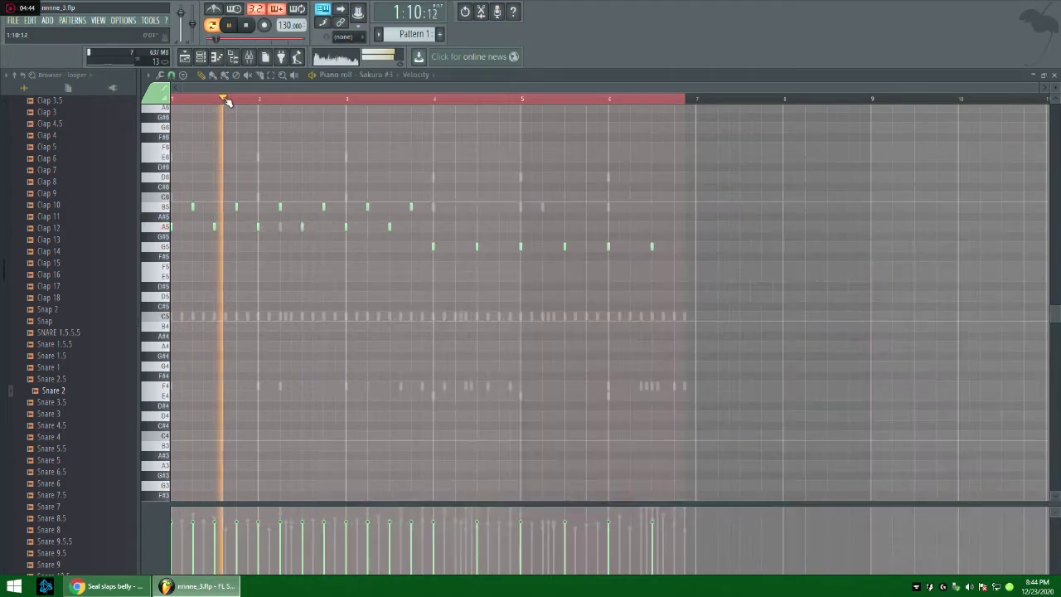
Stop playback, clear the timeline selection, and route the Sakura #3 channel to mixer track 11.
left_click(225, 100)
left_click(244, 25)
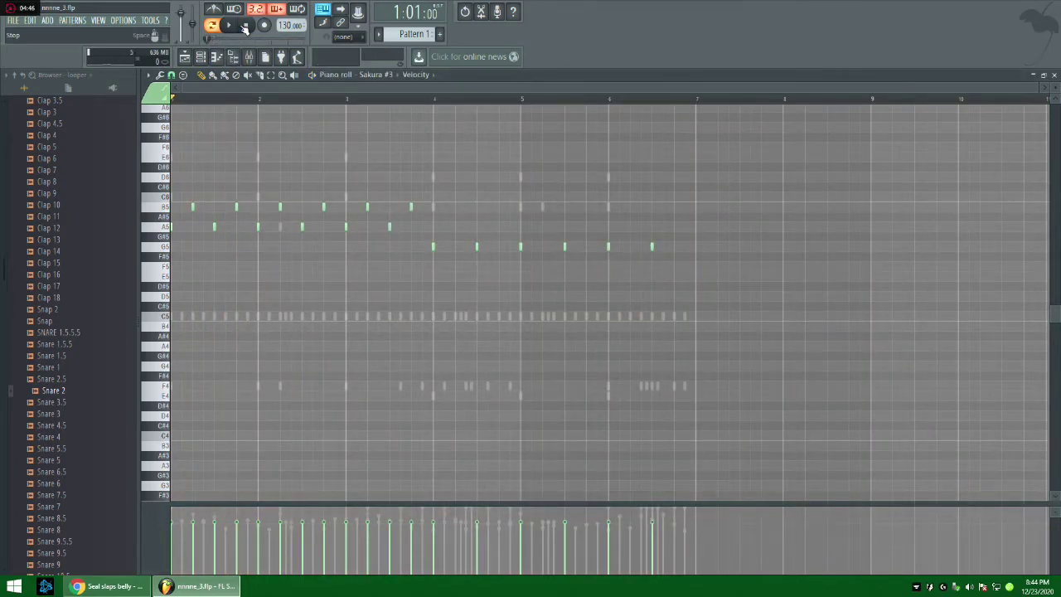
left_click(212, 57)
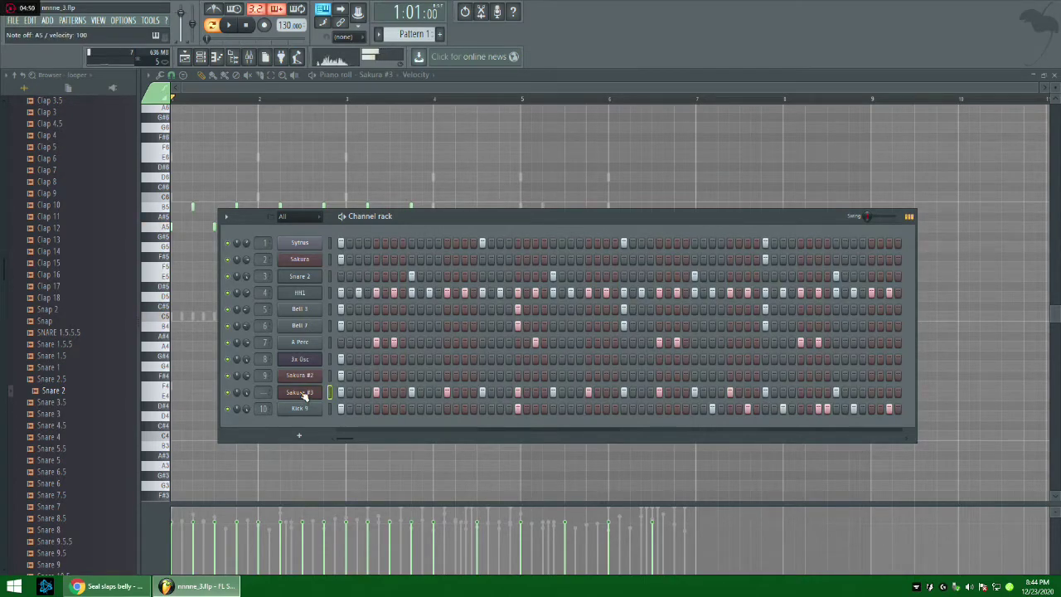
left_click(254, 56)
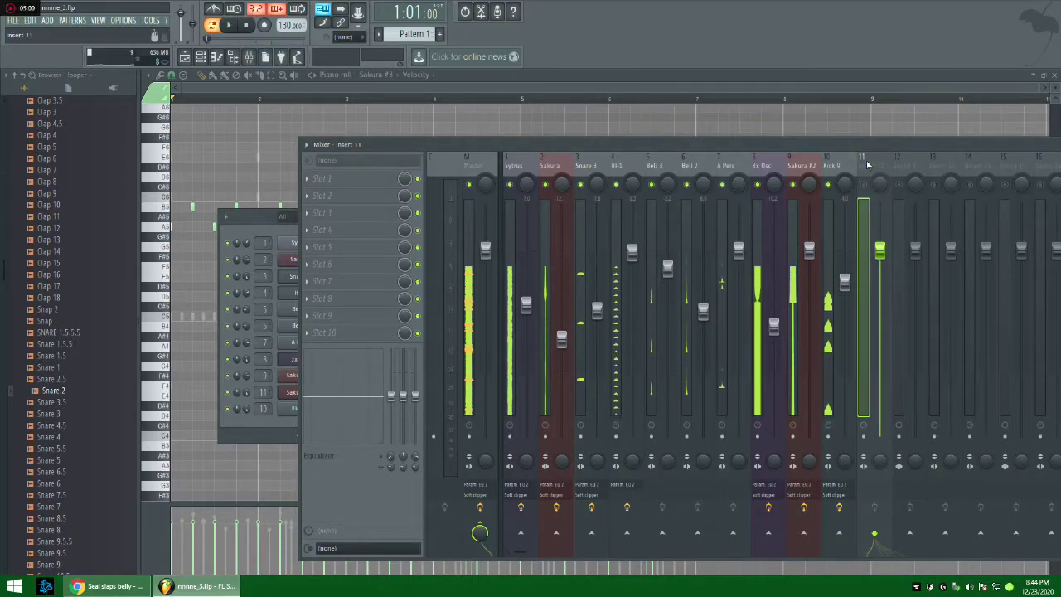
left_click(291, 392)
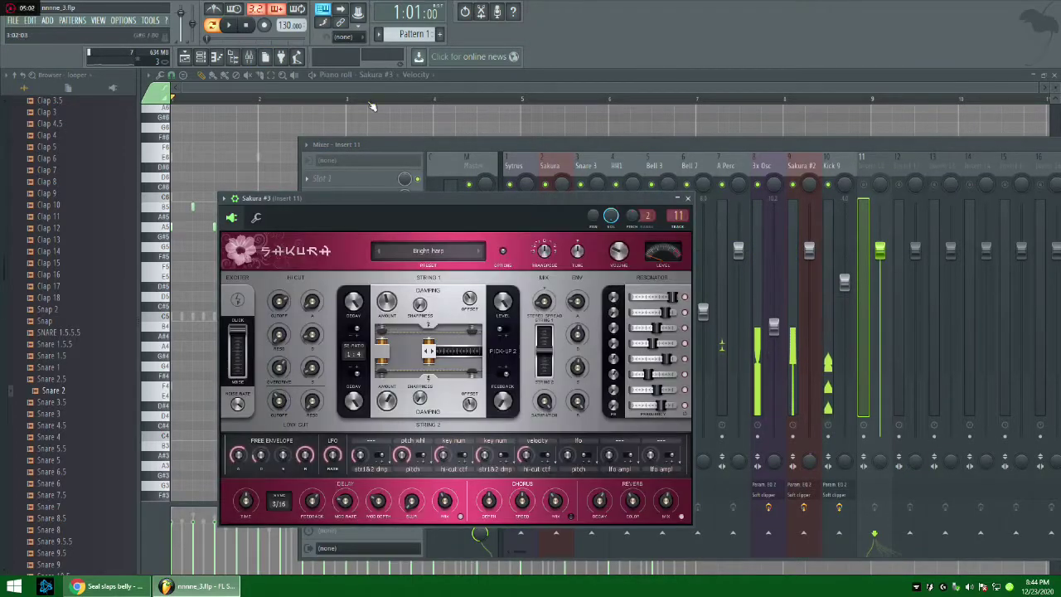
left_click(200, 56)
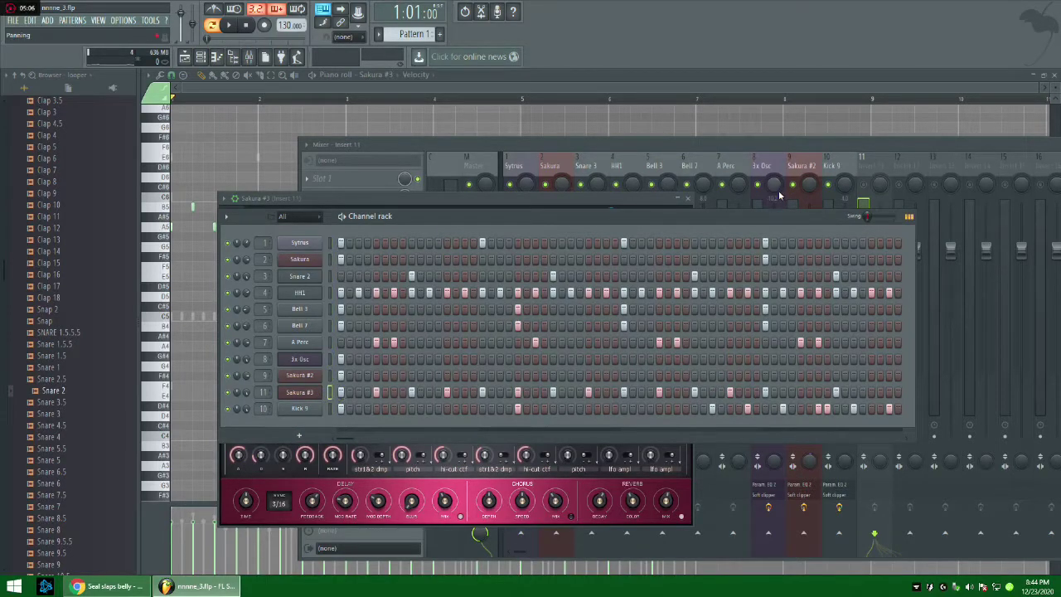
left_click(870, 163)
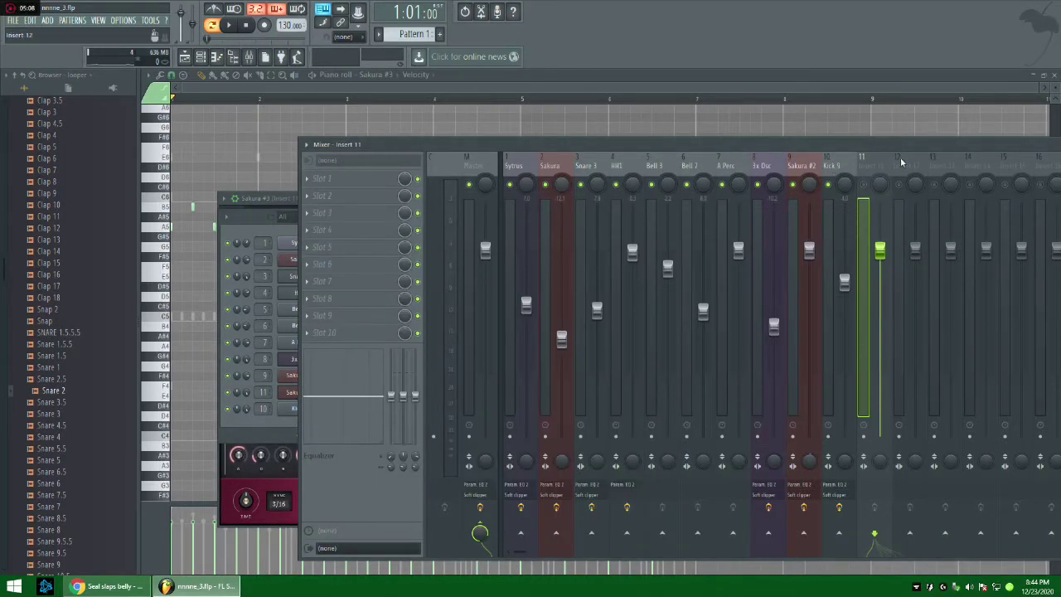
right_click(894, 159)
mouse_move(946, 244)
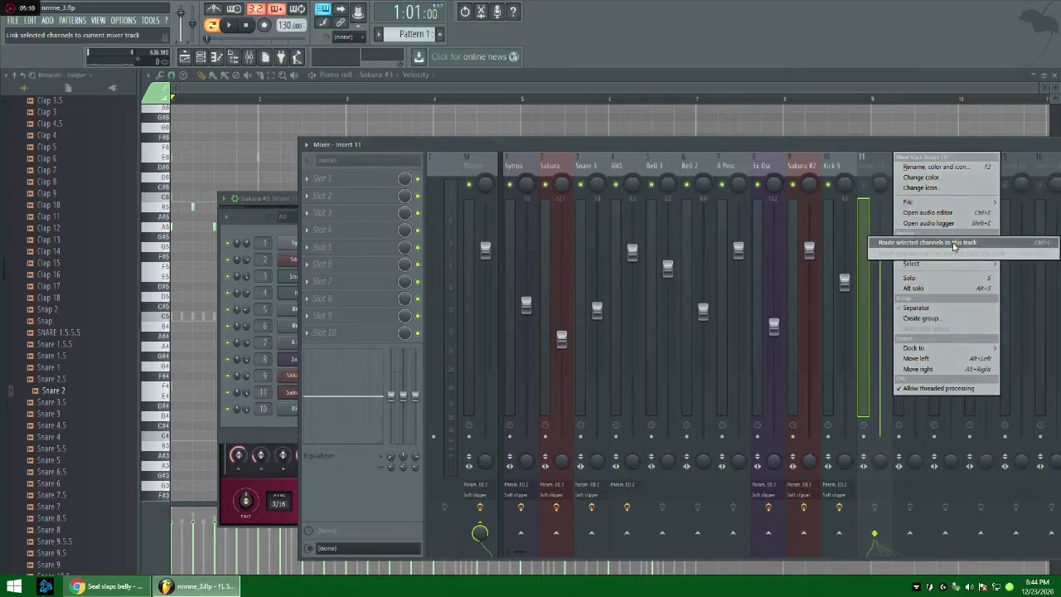
left_click(953, 243)
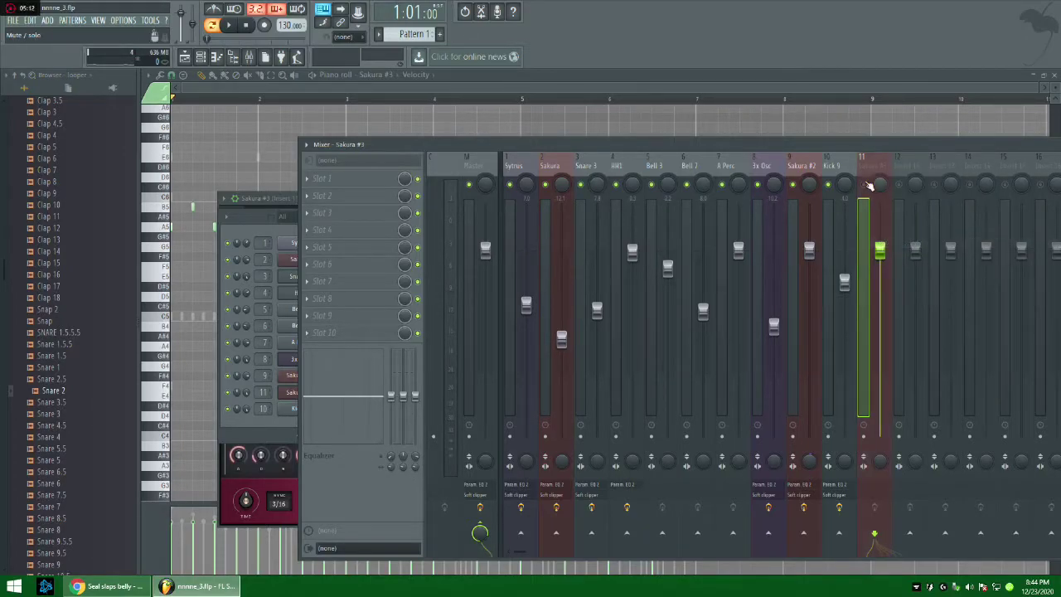
Add Fruity Parametric EQ 2 to the Sakura #3 mixer track with the 40Hz + 18kHz cut preset and move its low cut higher.
key("space")
left_click(320, 178)
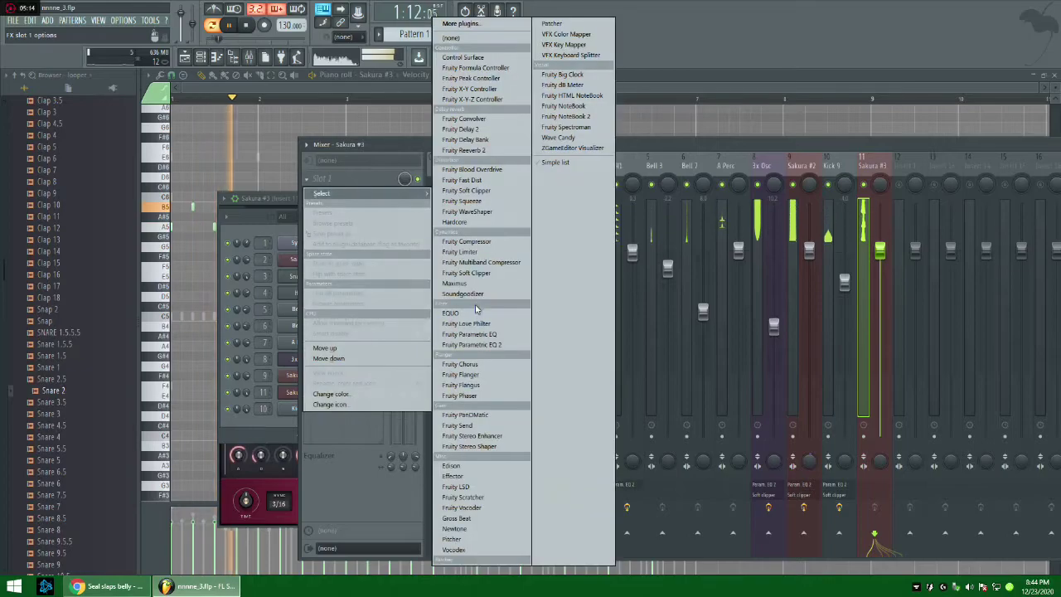
left_click(479, 347)
left_click(461, 126)
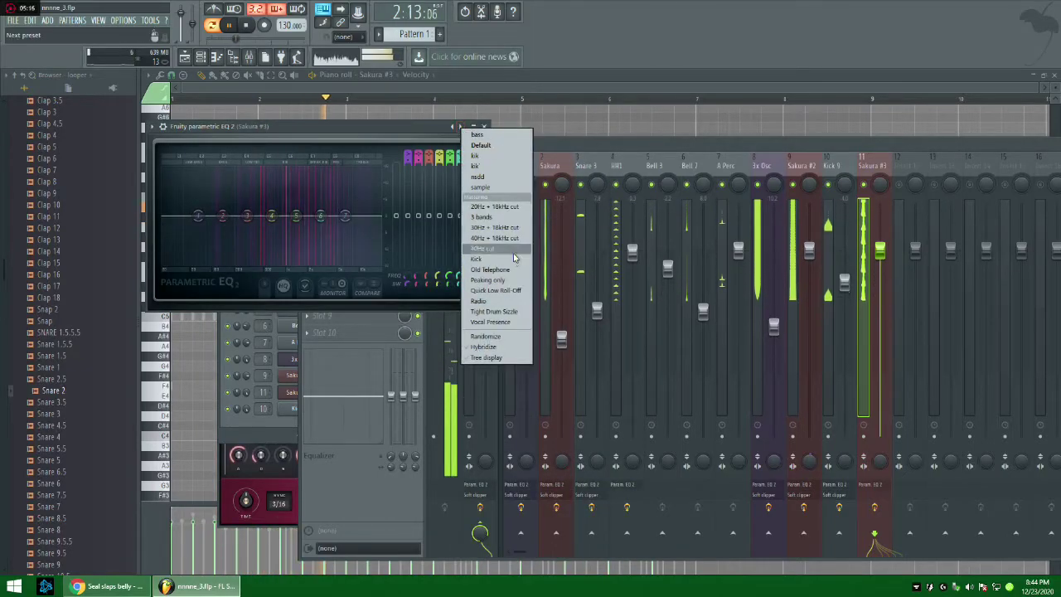
left_click(514, 238)
left_click_drag(166, 217, 210, 249)
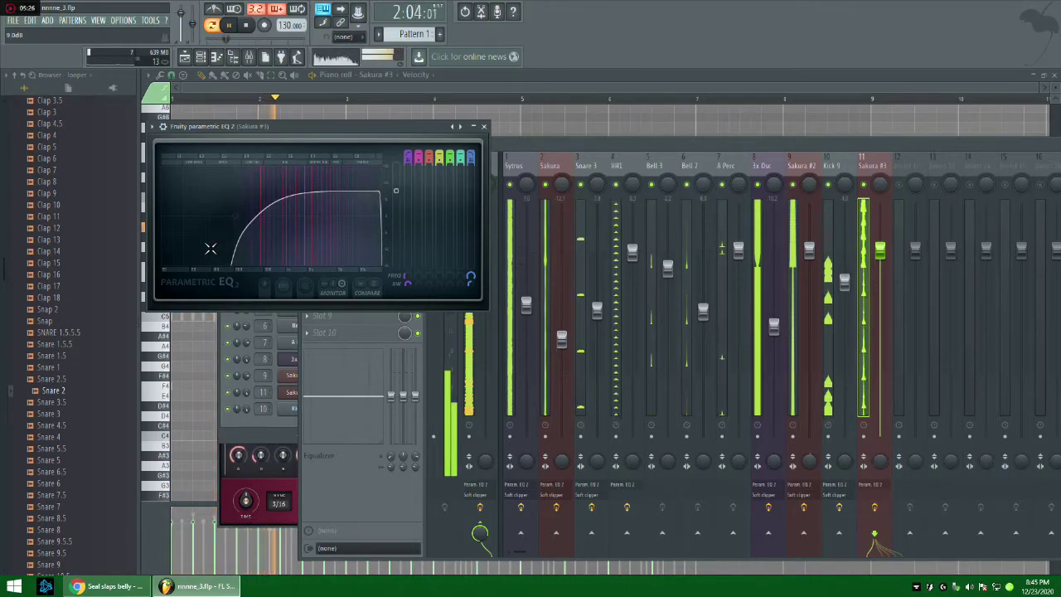
Lower the Sakura #3 fader to about -4.7 dB, lower HH1, and raise the Kick 9 fader to 0 dB.
left_click(935, 249)
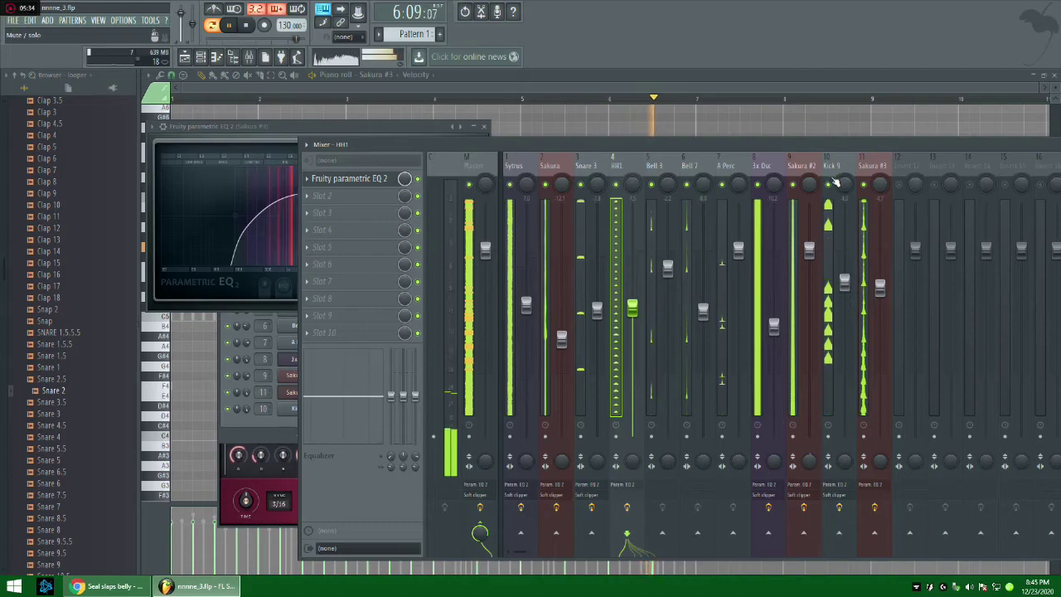
left_click_drag(843, 282, 844, 251)
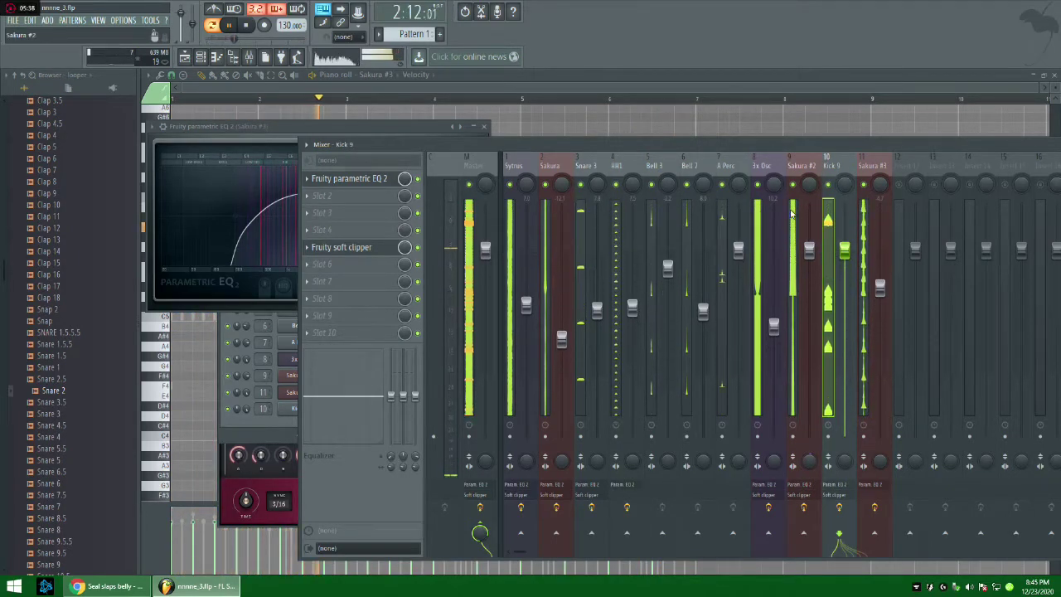
Raise the Sakura fader to about -3.8 dB and add Soundgoodizer to slot 6 of the Master track.
left_click_drag(631, 307, 562, 279)
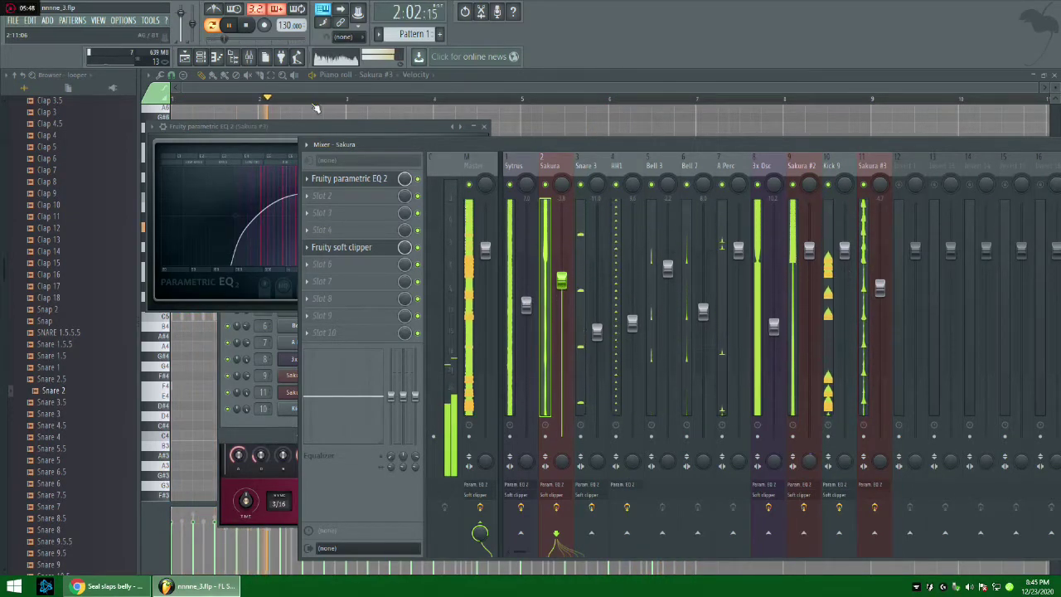
left_click(475, 162)
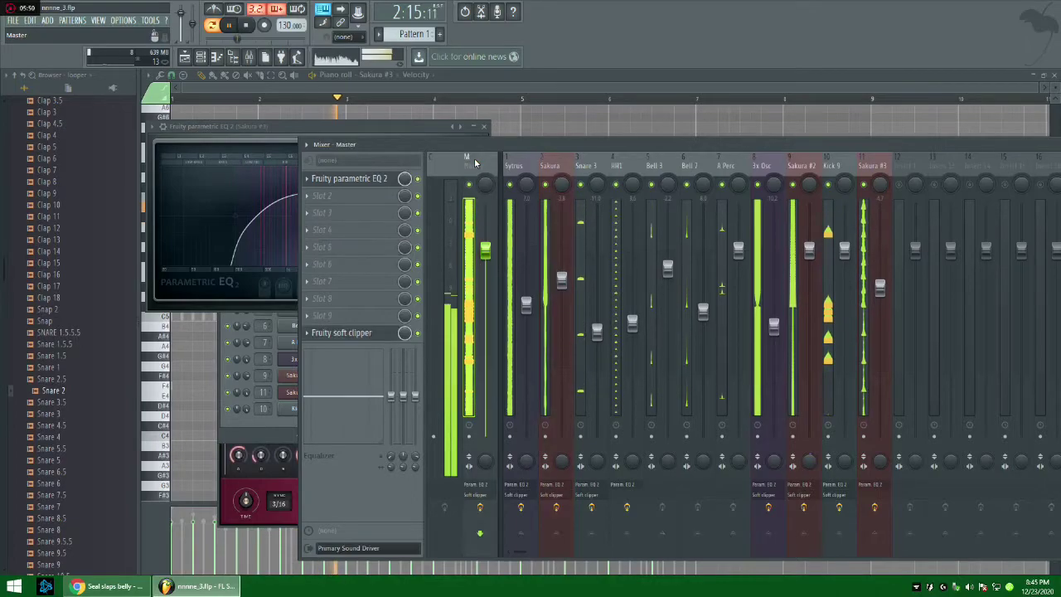
left_click(336, 272)
left_click(572, 133)
left_click(387, 270)
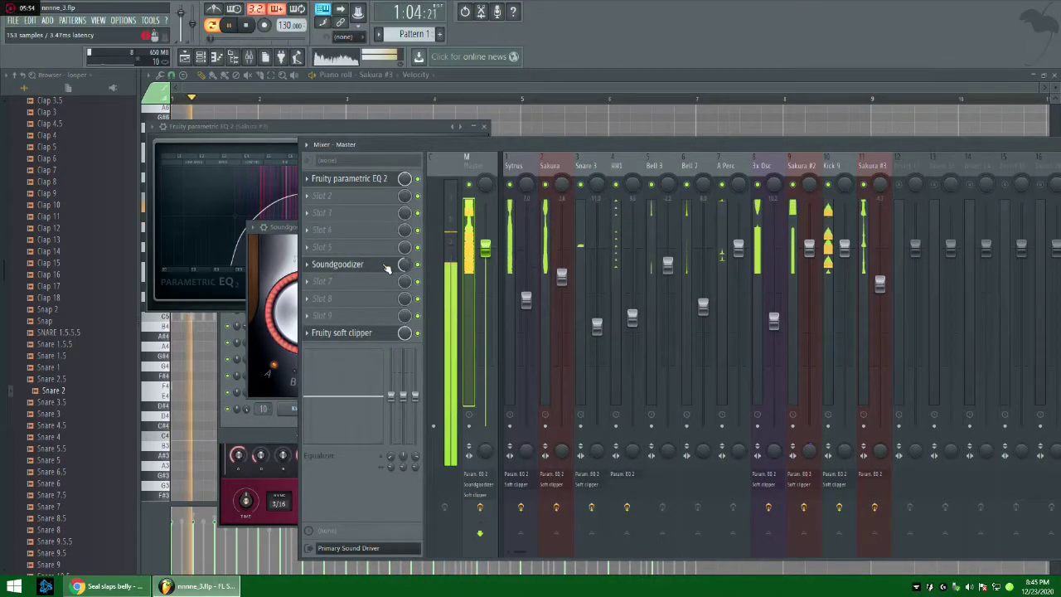
Mute the 3x Osc track and audition mode C of the Master track's Soundgoodizer.
left_click(356, 332)
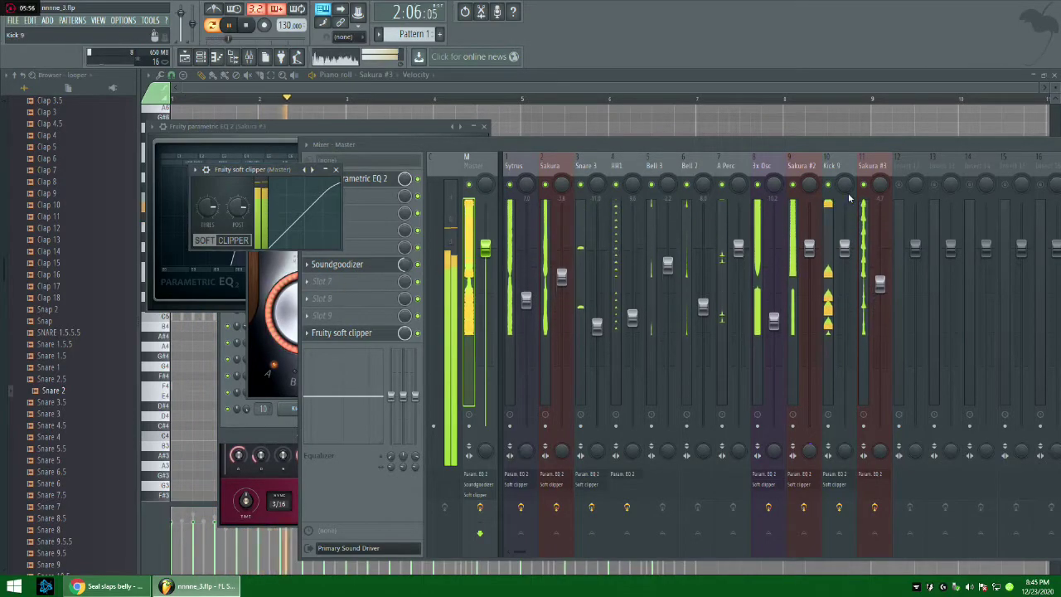
left_click(378, 273)
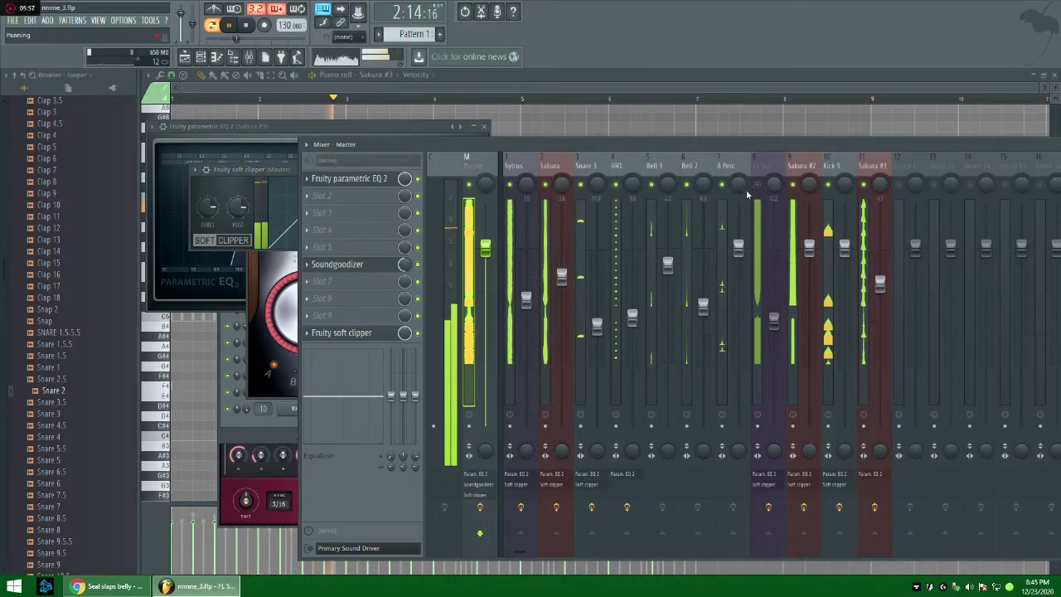
left_click(378, 266)
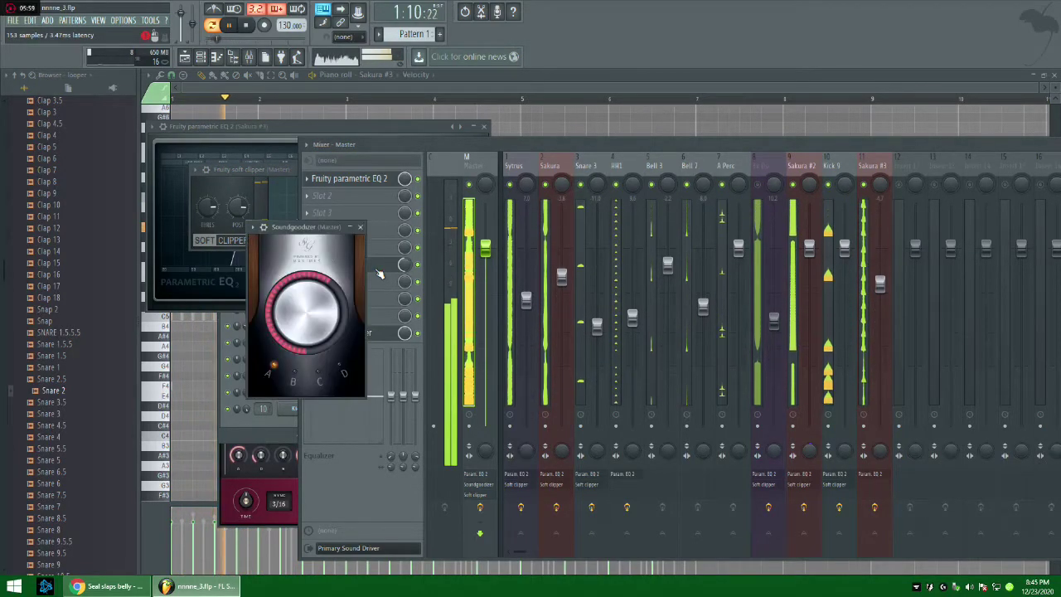
left_click(317, 374)
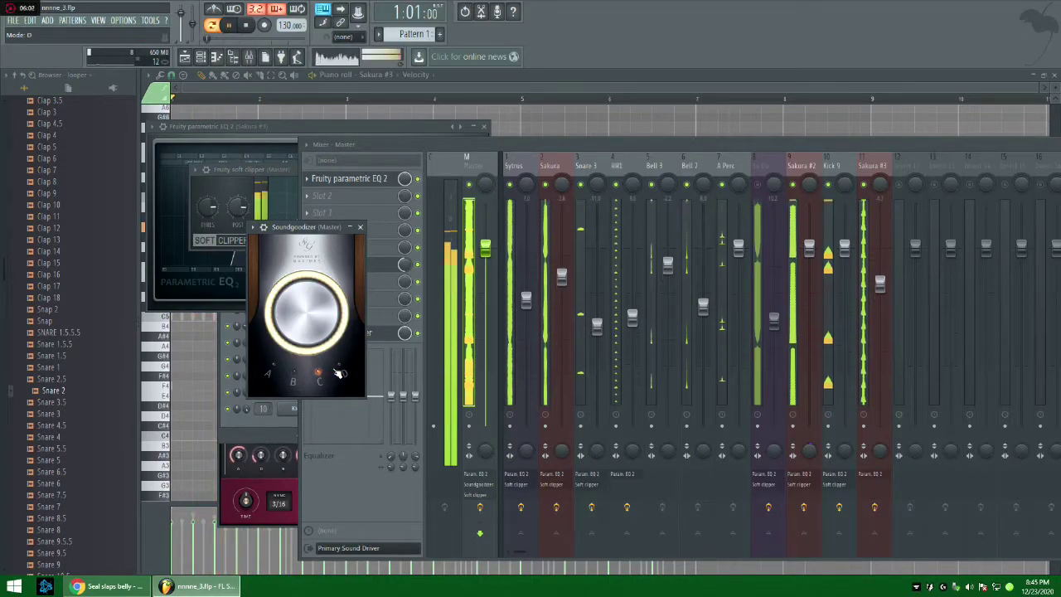
Solo the Sakura #2 track, lower its fader to about -5.0 dB, and restart playback.
left_click(795, 186)
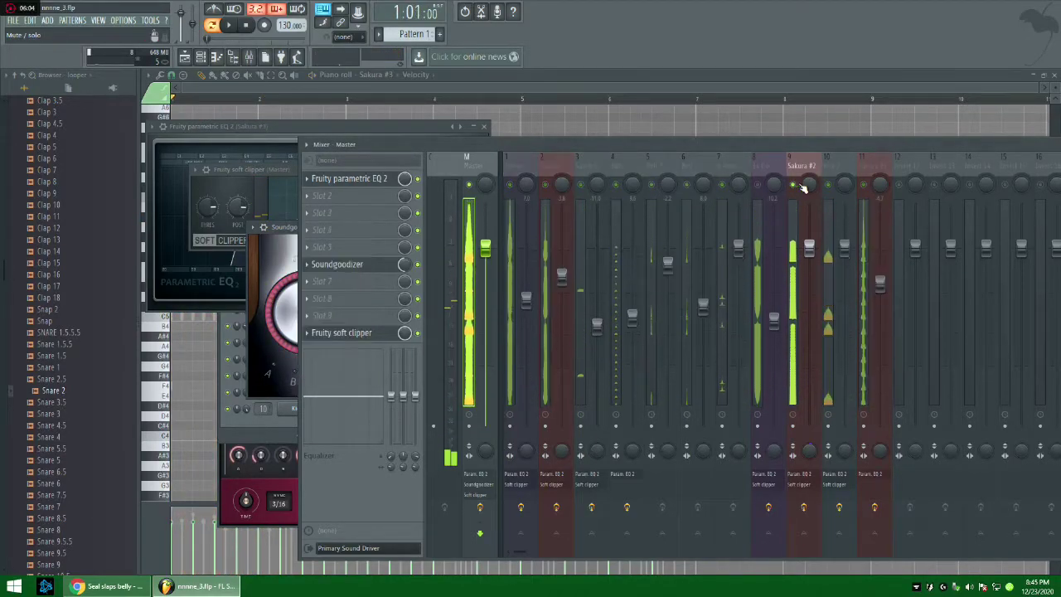
left_click_drag(808, 248, 808, 286)
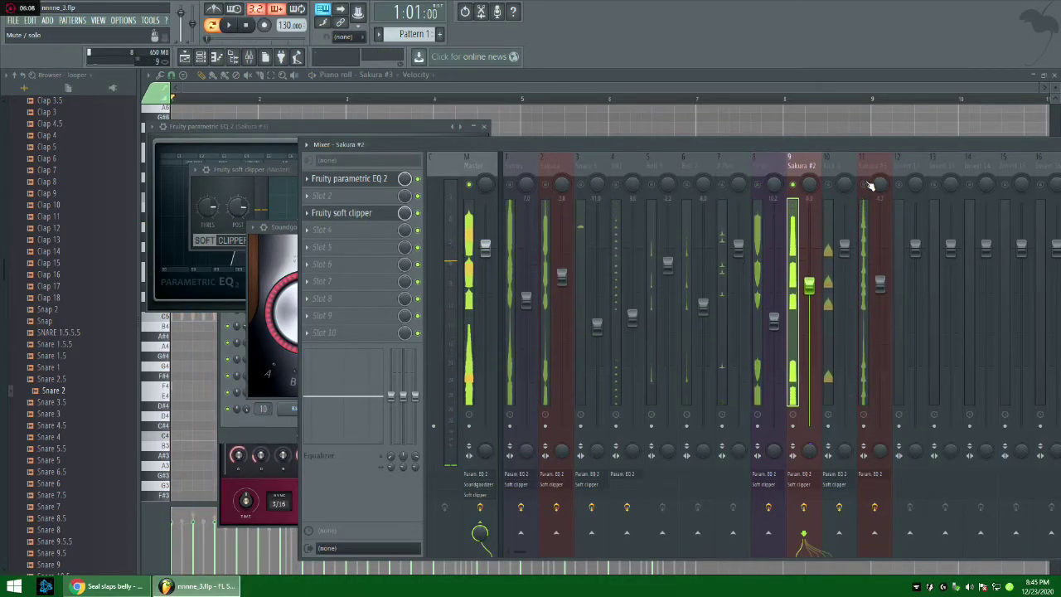
key("space")
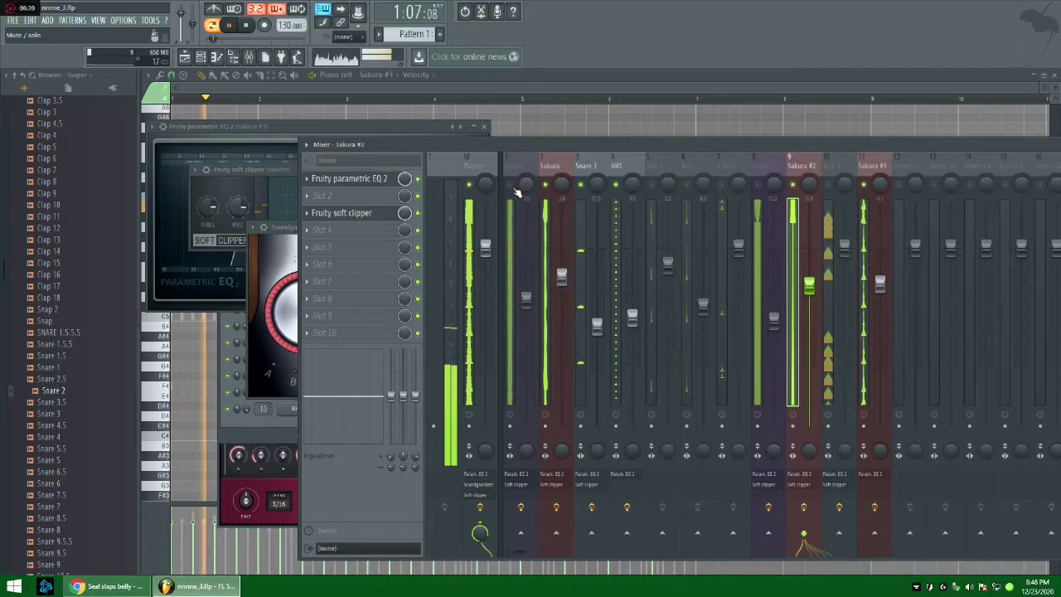
Lower the HH1 fader to about -18.9 dB and the Sakura fader to about -8.9 dB.
left_click_drag(561, 273, 561, 280)
left_click_drag(632, 317, 632, 348)
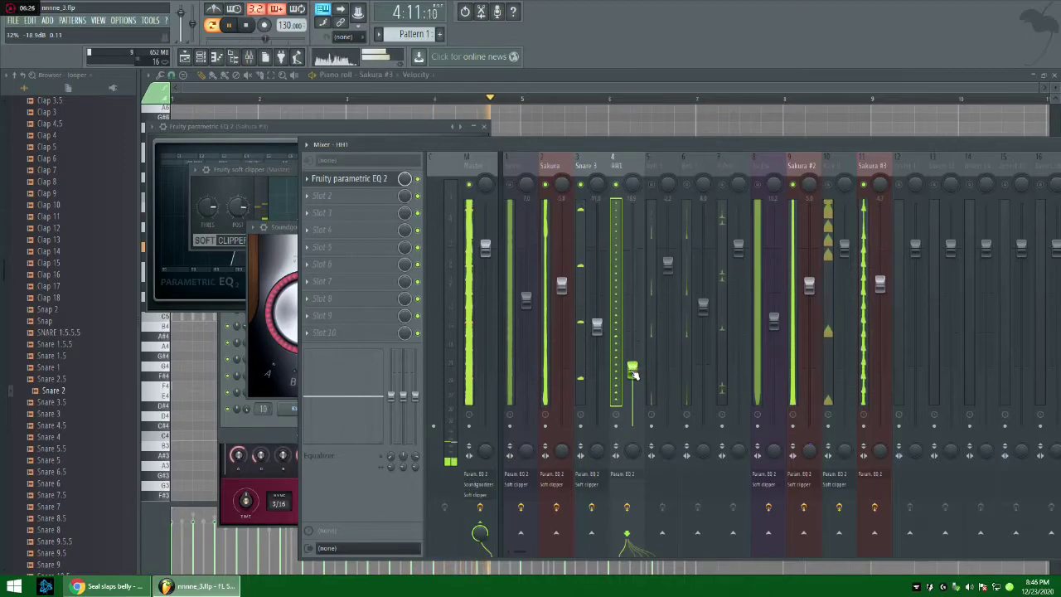
left_click(562, 286)
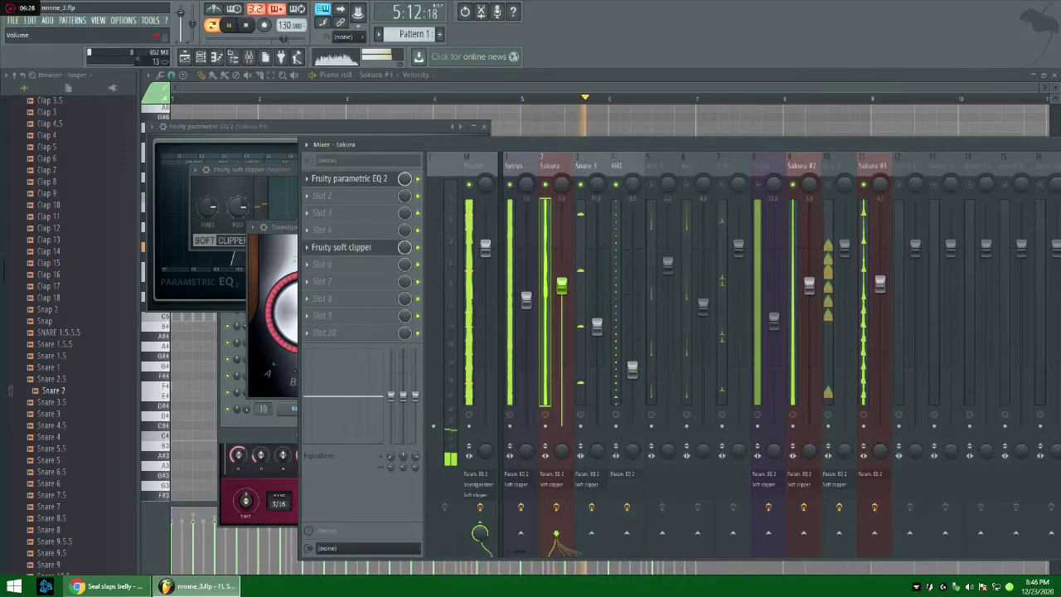
Steepen the low cut in the Sytrus EQ, and lower the Sytrus fader to about -11.2 dB and Sakura #3 to about -9.5 dB.
left_click(356, 179)
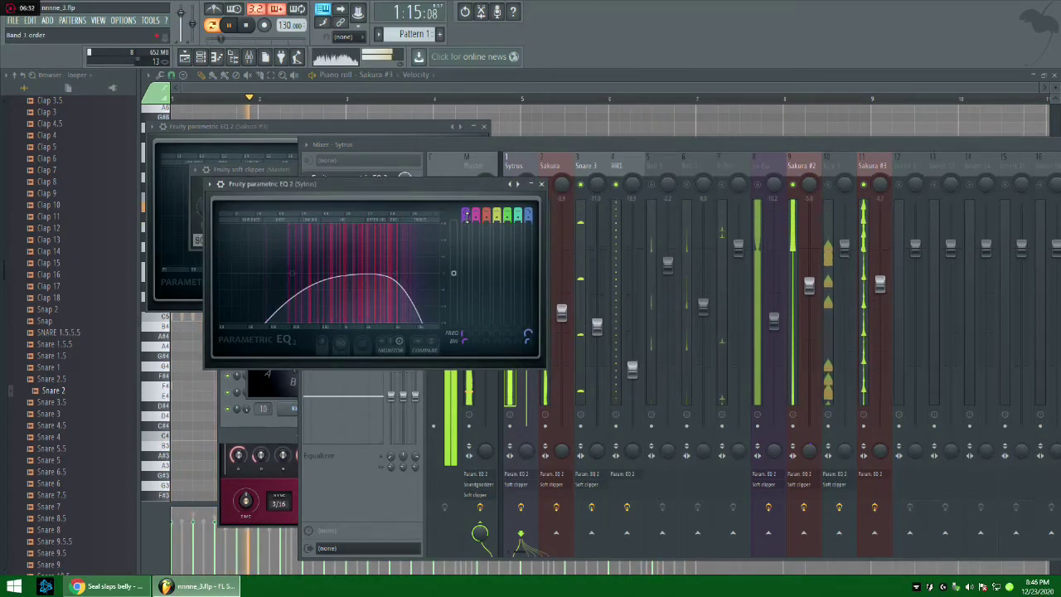
left_click_drag(294, 279, 285, 274)
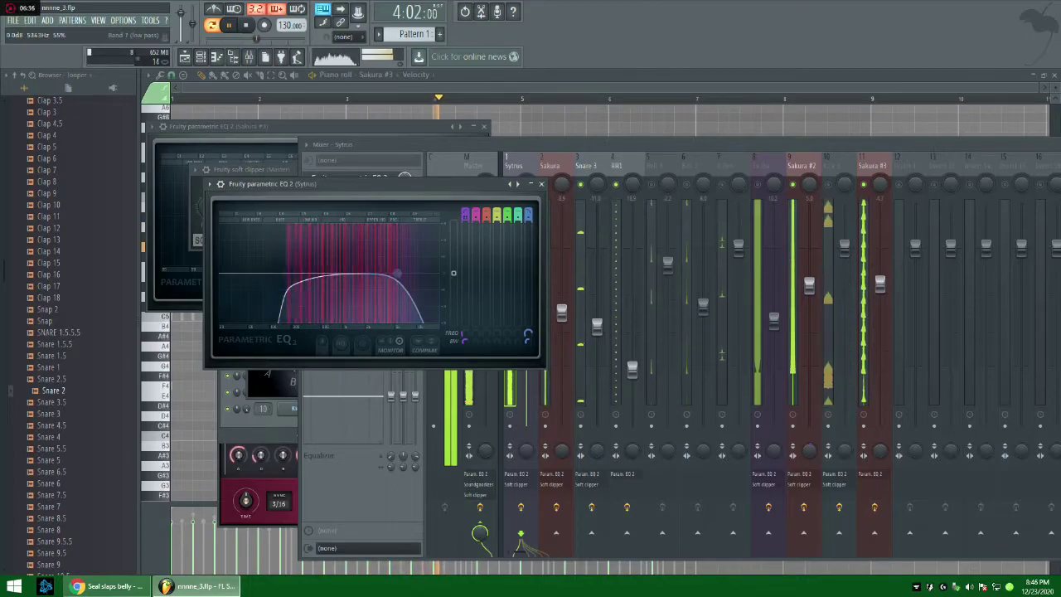
left_click(515, 166)
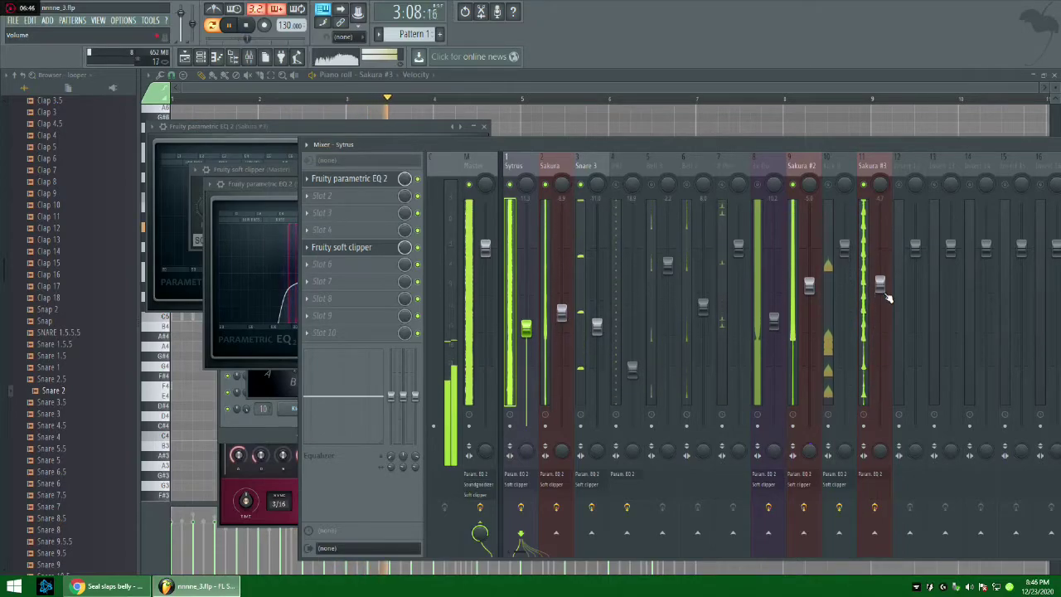
left_click_drag(882, 286, 881, 303)
Reopen the Soundgoodizer on the Master track and select mode A.
left_click(482, 166)
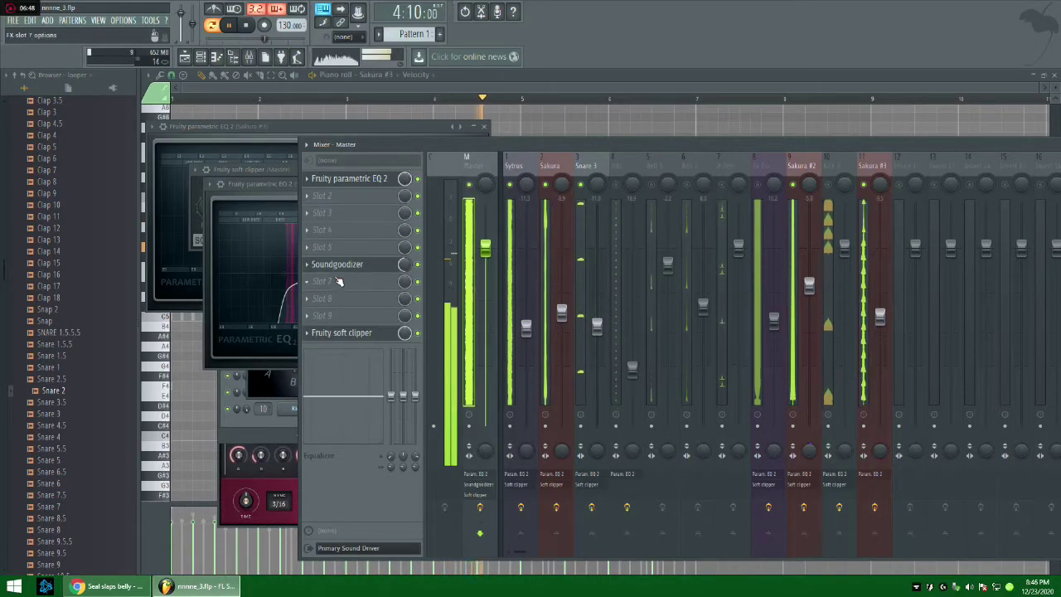
left_click(339, 265)
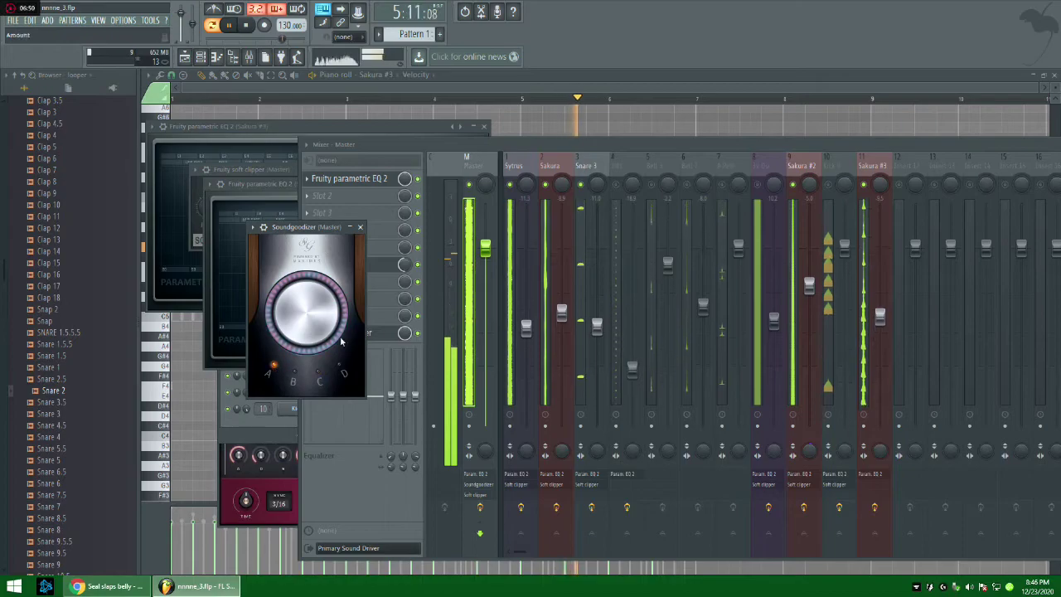
left_click(267, 372)
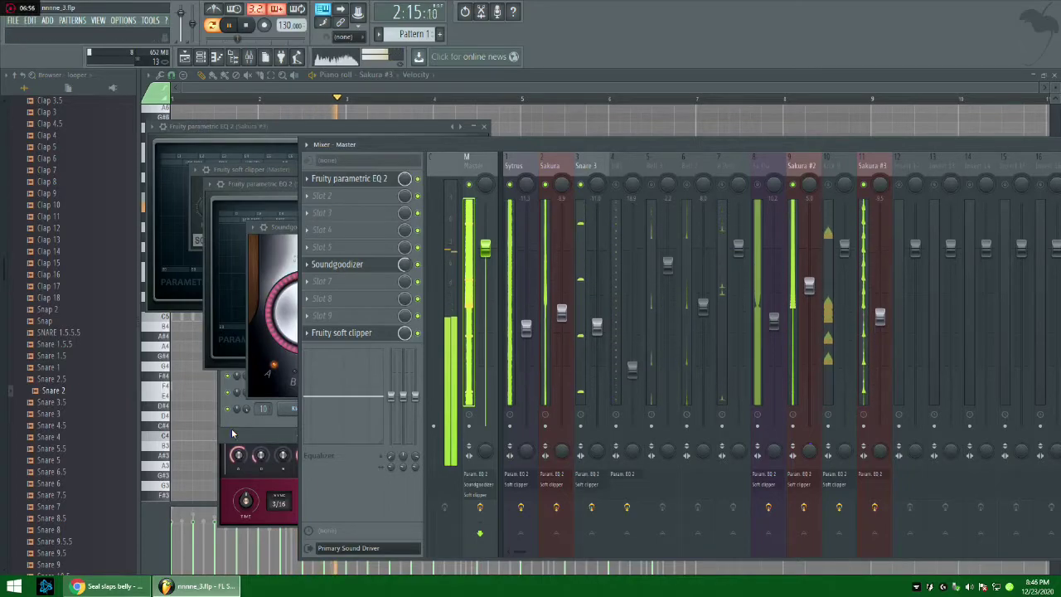
Insert an FL Keys channel above Kick 9 in the channel rack.
key("F6")
right_click(319, 407)
mouse_move(356, 483)
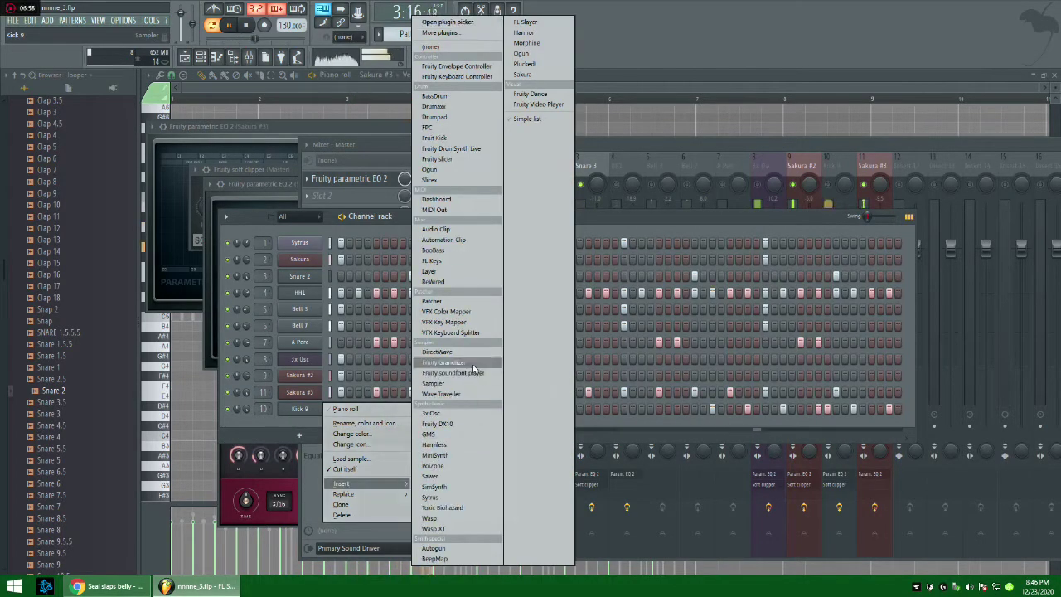
left_click(444, 261)
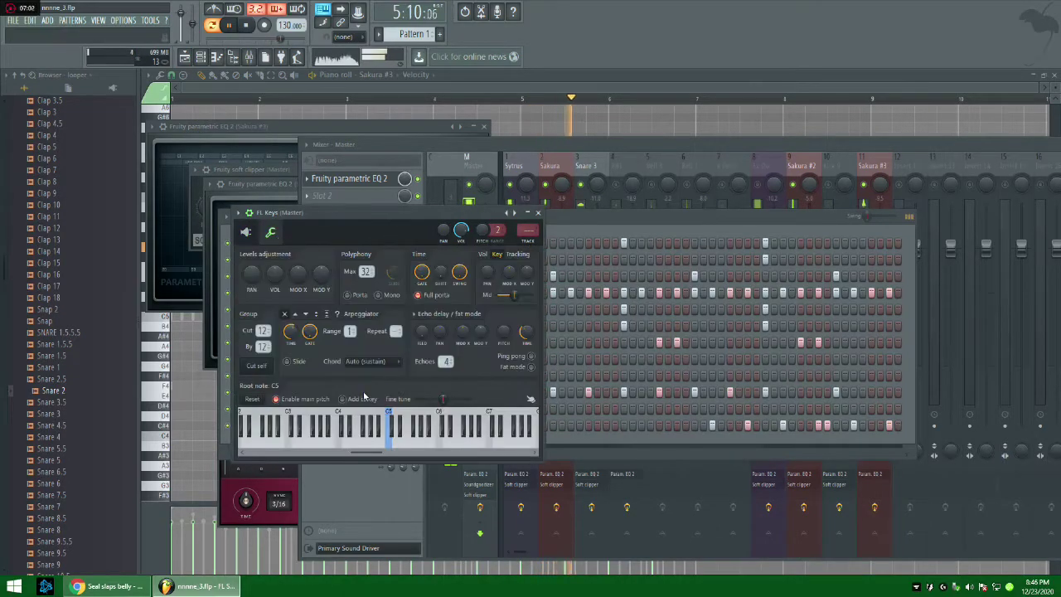
Audition FL Keys with root note C4, raise its channel volume to about 86%, and set the root note to C5.
right_click(342, 414)
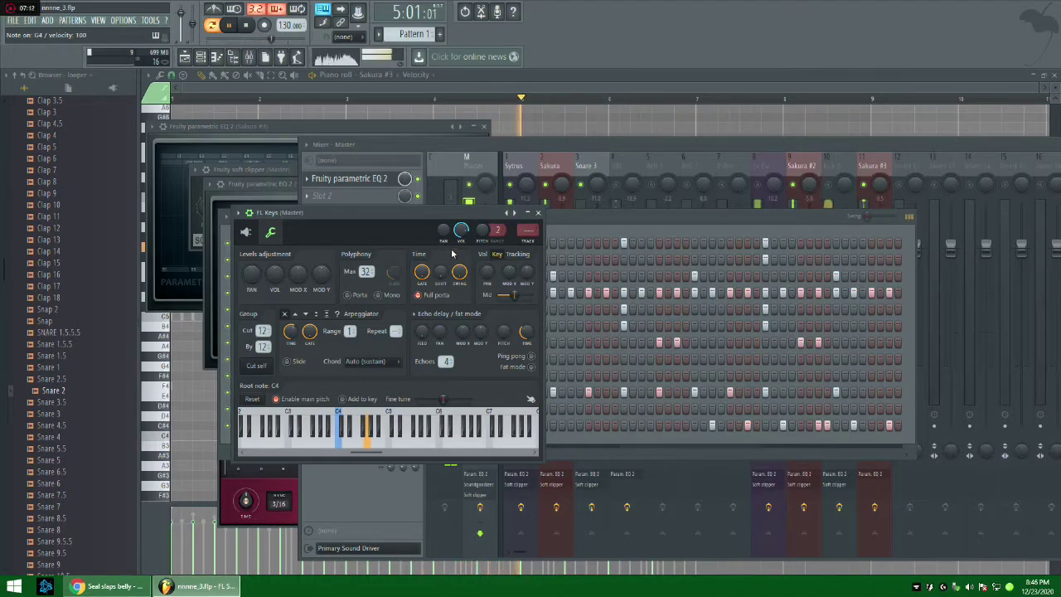
left_click_drag(465, 240, 464, 234)
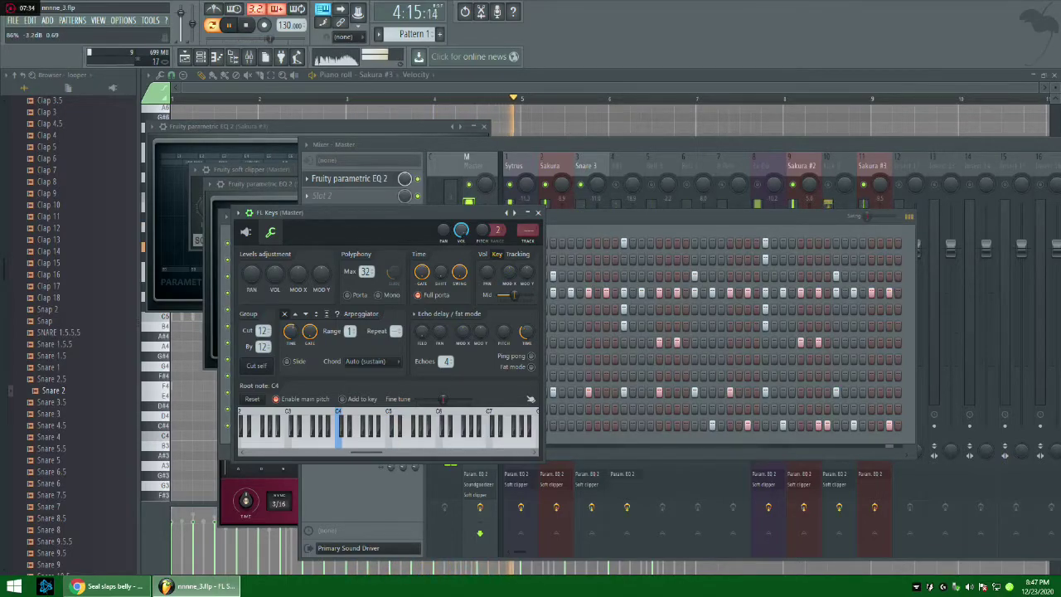
right_click(391, 419)
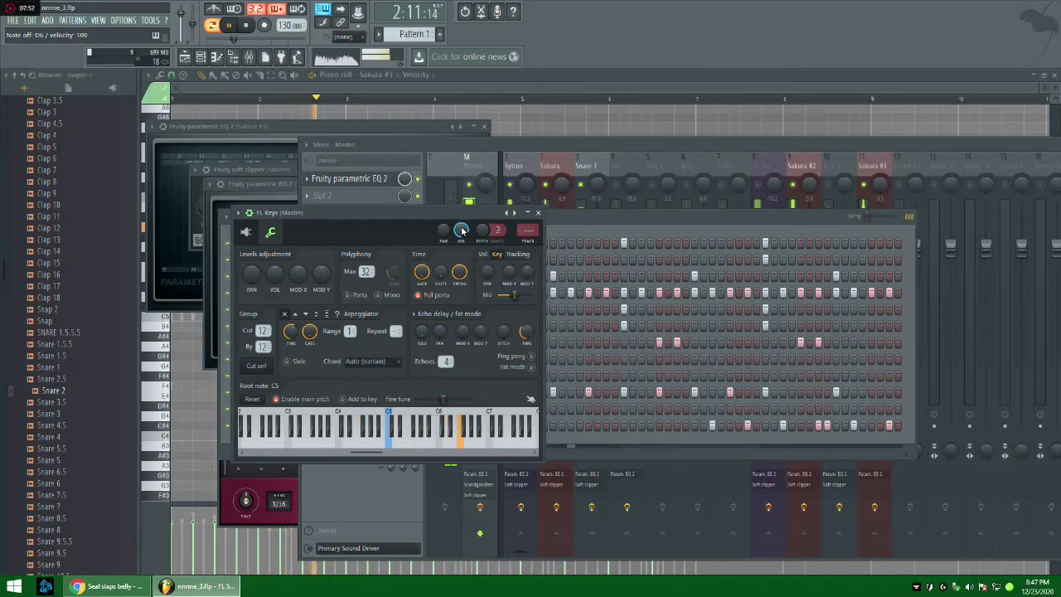
left_click(537, 214)
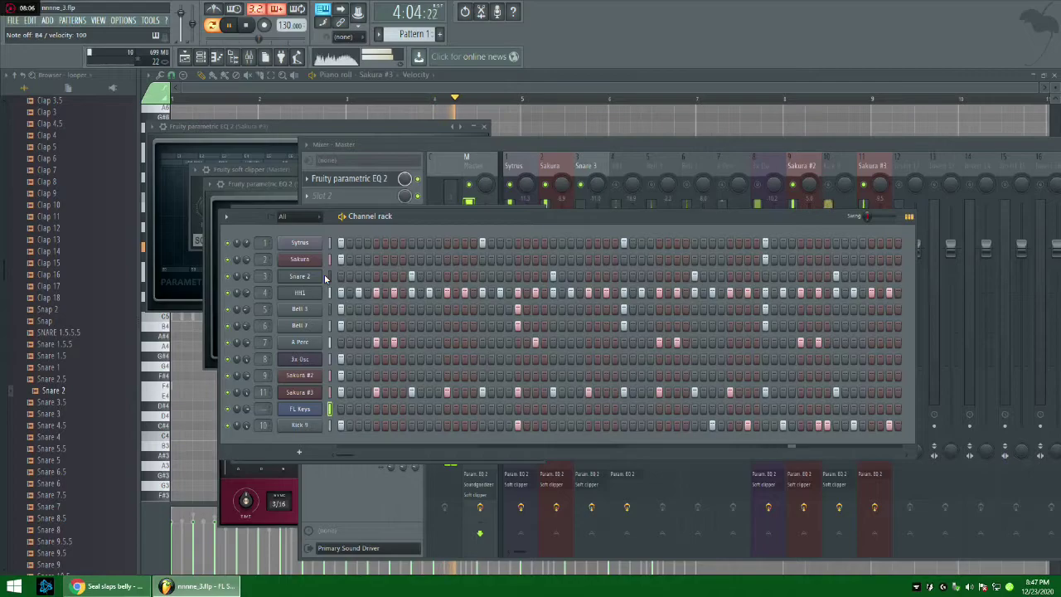
Copy the Sytrus channel's steps and paste them into the FL Keys channel.
right_click(324, 242)
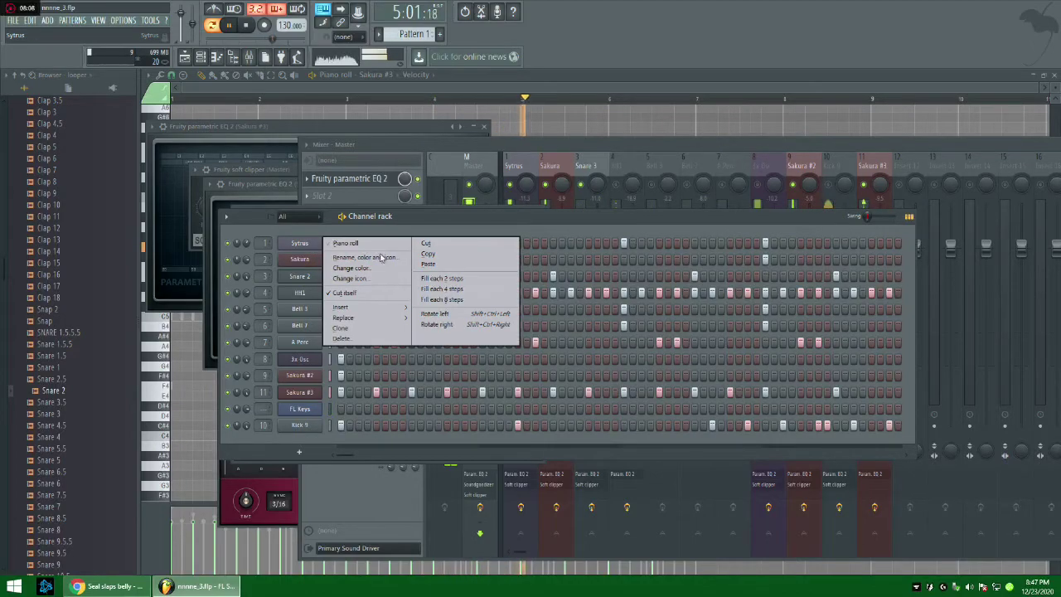
left_click(451, 256)
right_click(325, 408)
left_click(426, 428)
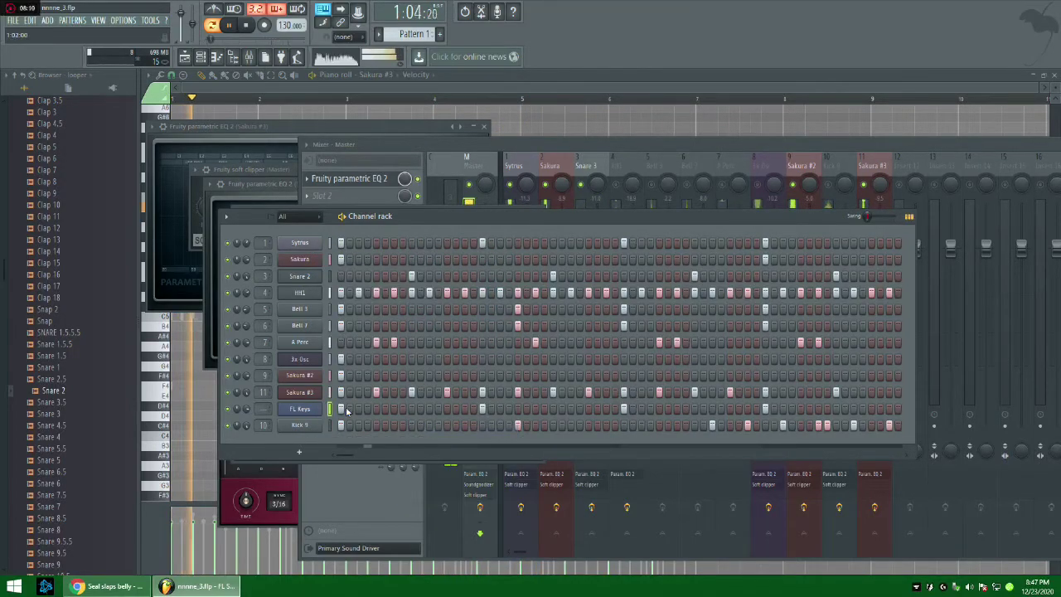
Route the FL Keys channel to mixer track 12 and link that track to the channel so it takes its name and color.
scroll(264, 408, "up", 9)
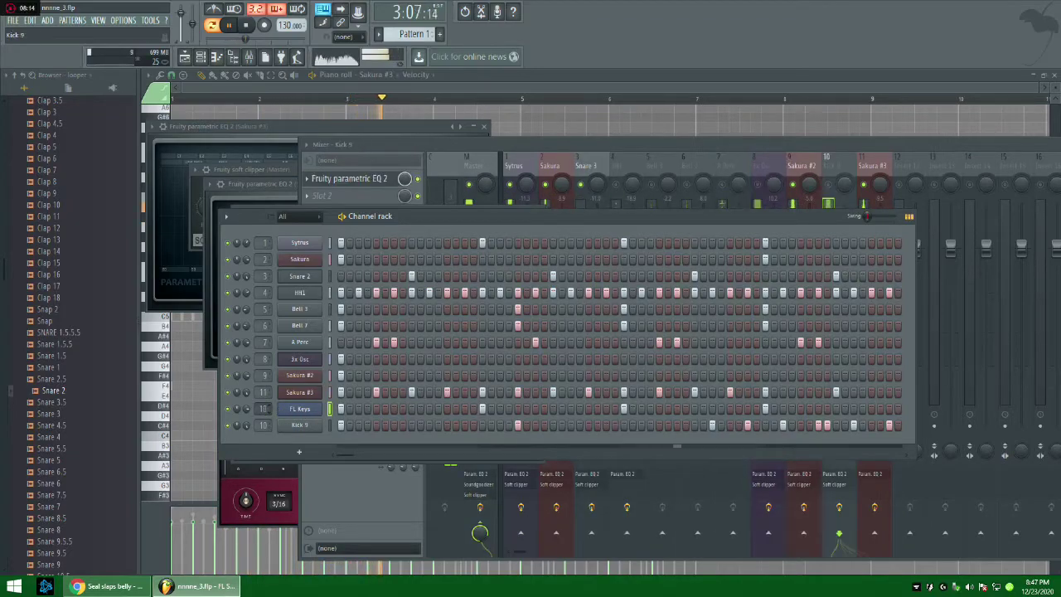
scroll(263, 409, "up", 3)
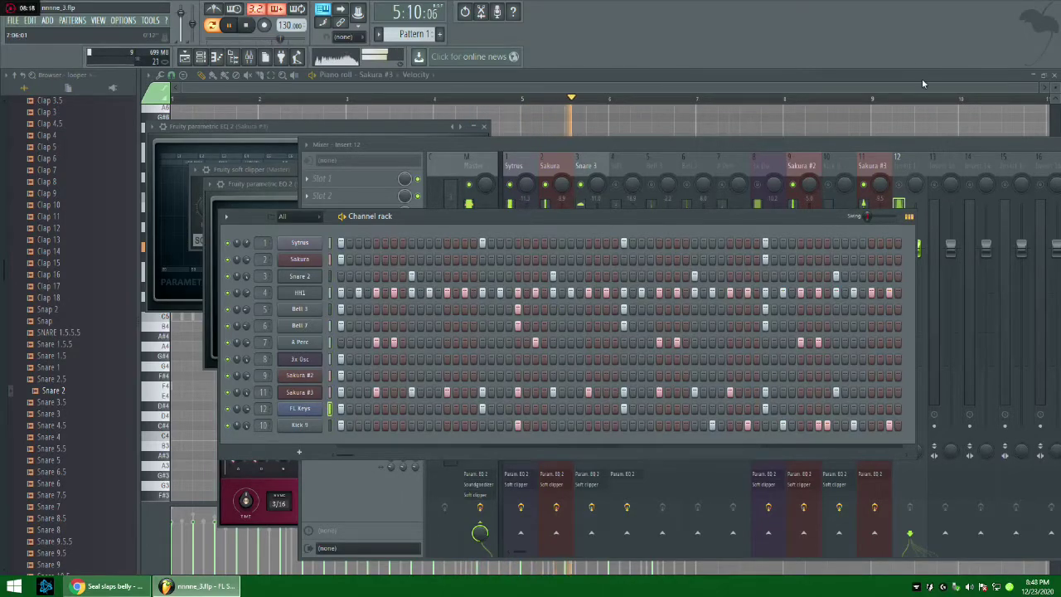
left_click(913, 170)
right_click(913, 165)
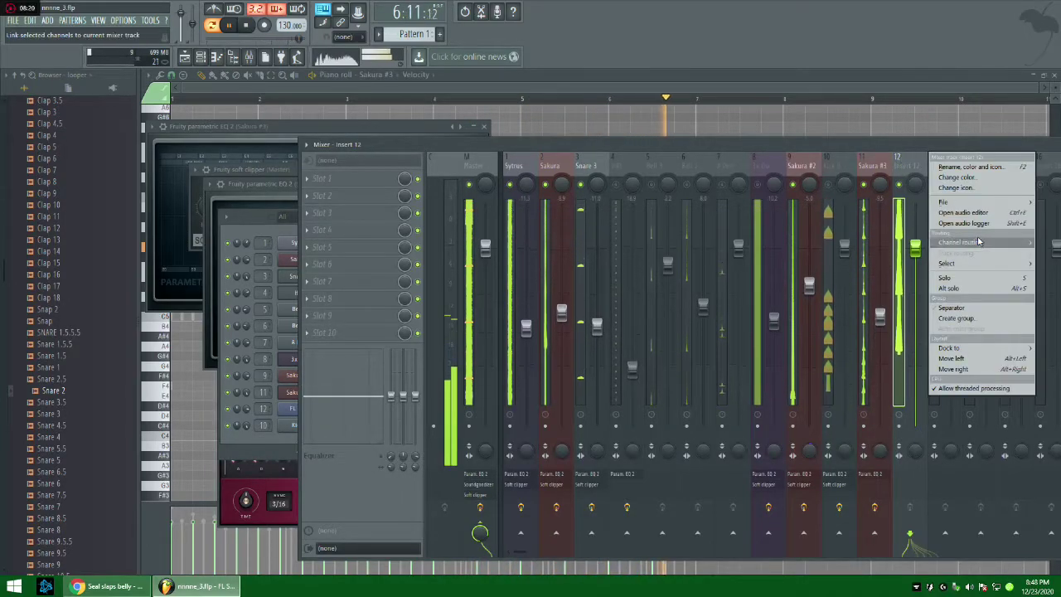
left_click(983, 243)
Add Fruity Parametric EQ 2 to slot 1 of the FL Keys track and load the 30Hz + 18kHz cut preset.
left_click(319, 179)
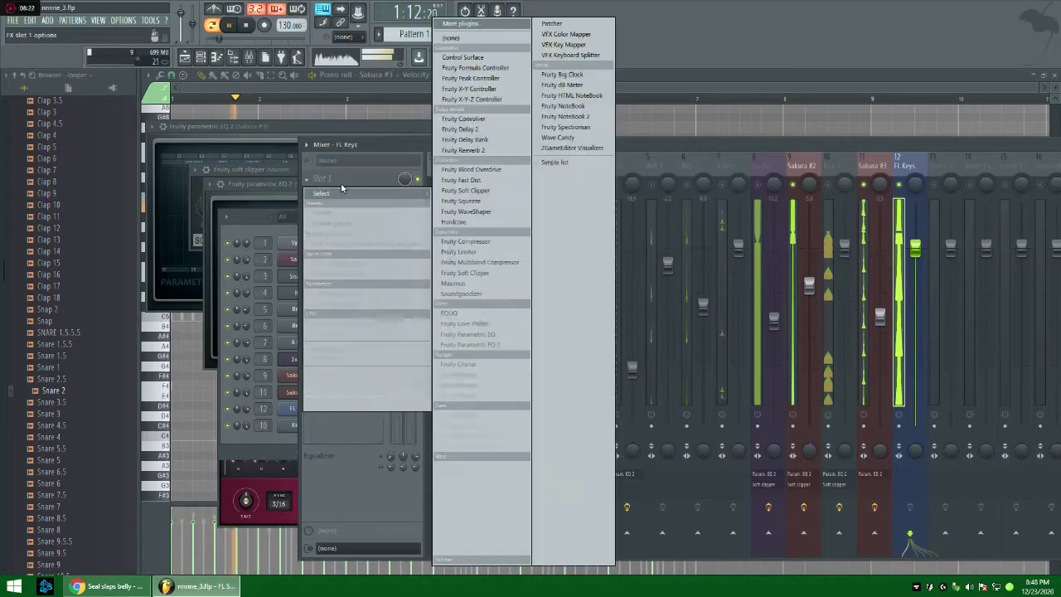
left_click(469, 344)
left_click(481, 155)
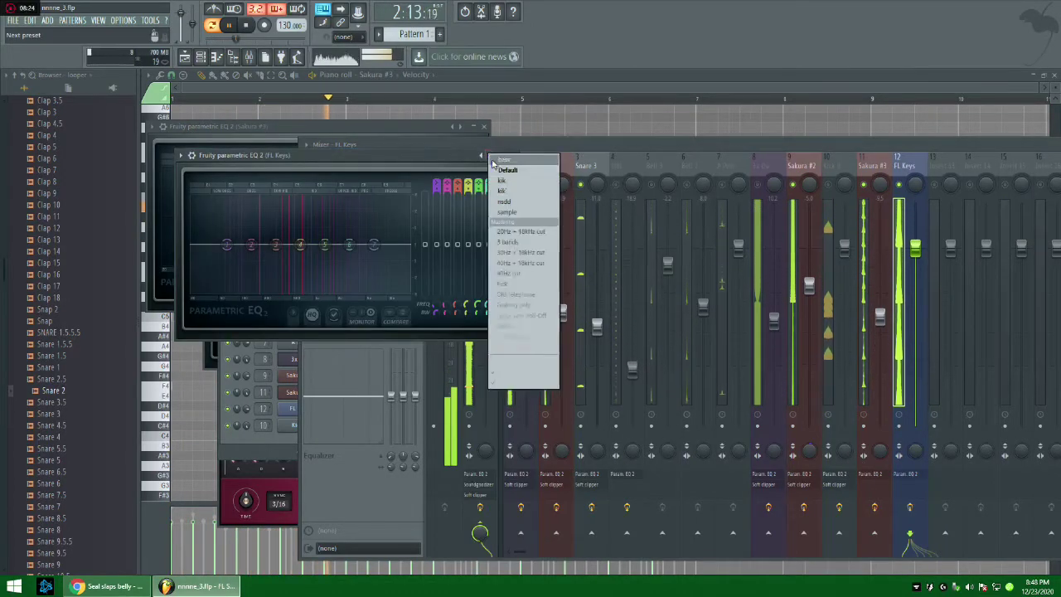
left_click(535, 252)
Move the FL Keys EQ's low cut up to about 161 Hz with a resonant bump, and lower its high cut to about 4591 Hz.
left_click_drag(213, 244, 251, 245)
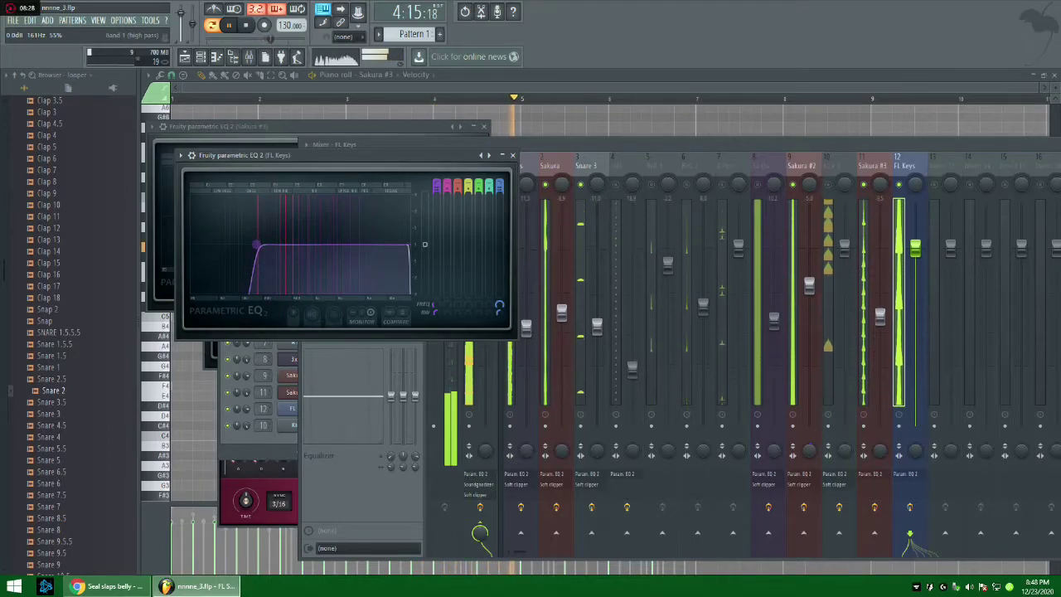
scroll(251, 244, "up", 3)
left_click_drag(424, 245, 363, 245)
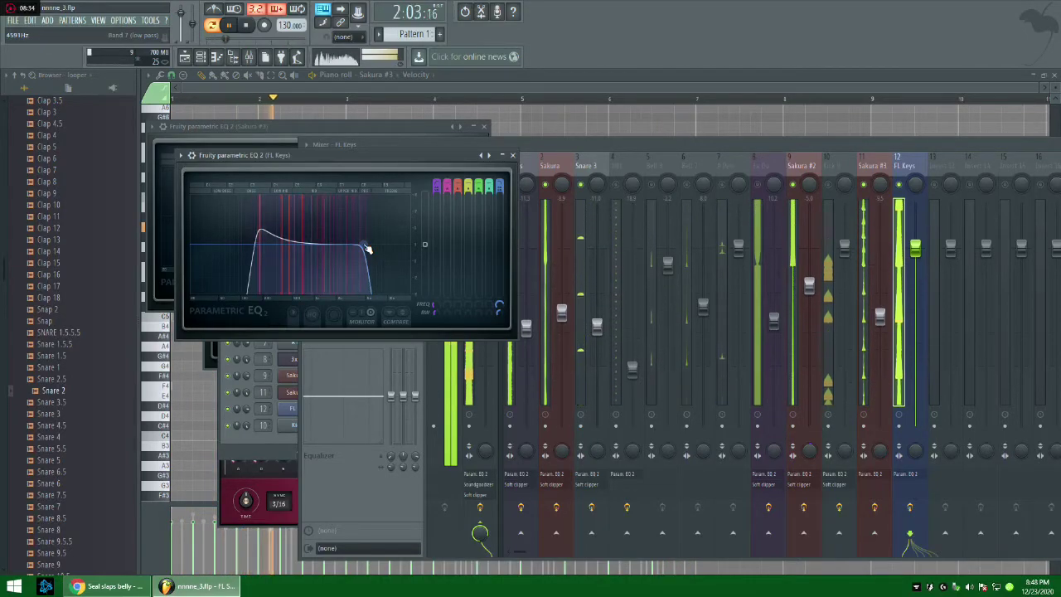
Add Fruity Soft Clipper to slot 2 of the FL Keys mixer track and lower that track's volume fader.
left_click(713, 147)
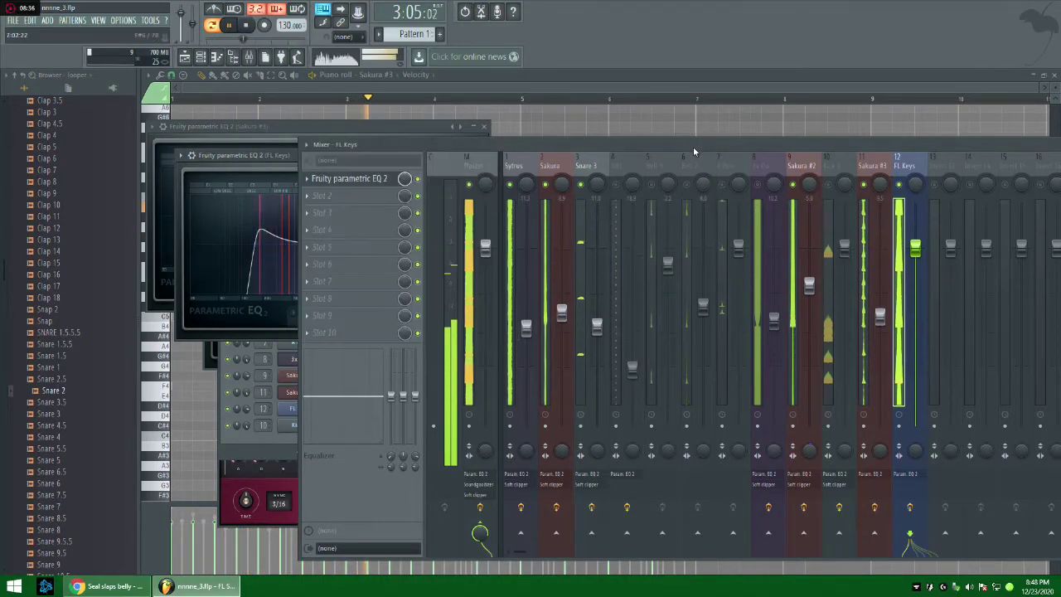
left_click(348, 195)
mouse_move(373, 209)
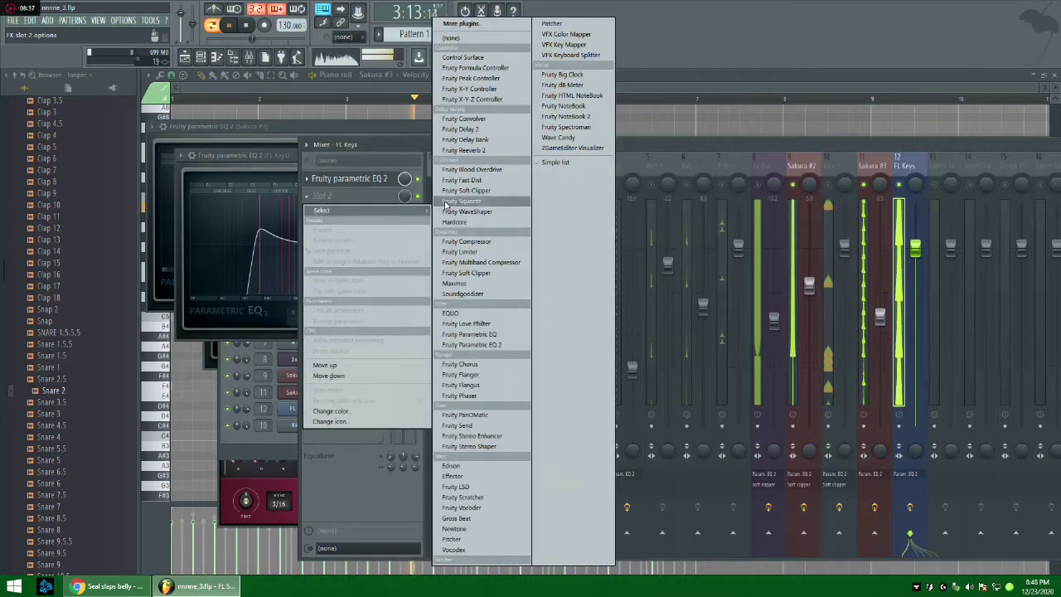
left_click(486, 191)
left_click_drag(916, 248, 915, 303)
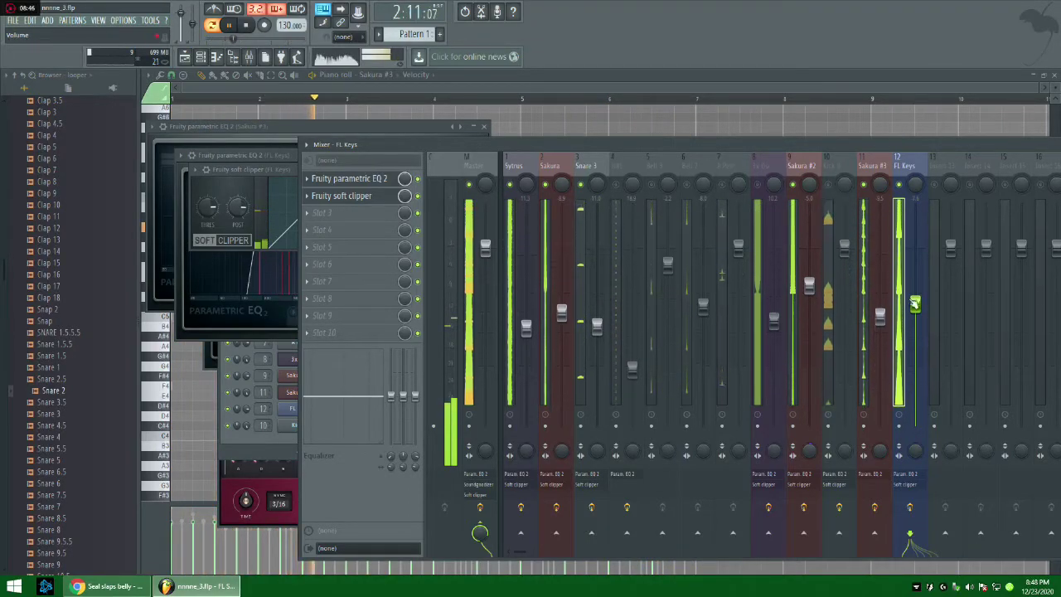
Open the FL Keys notes in the piano roll and play the pattern to check the part.
left_click(265, 409)
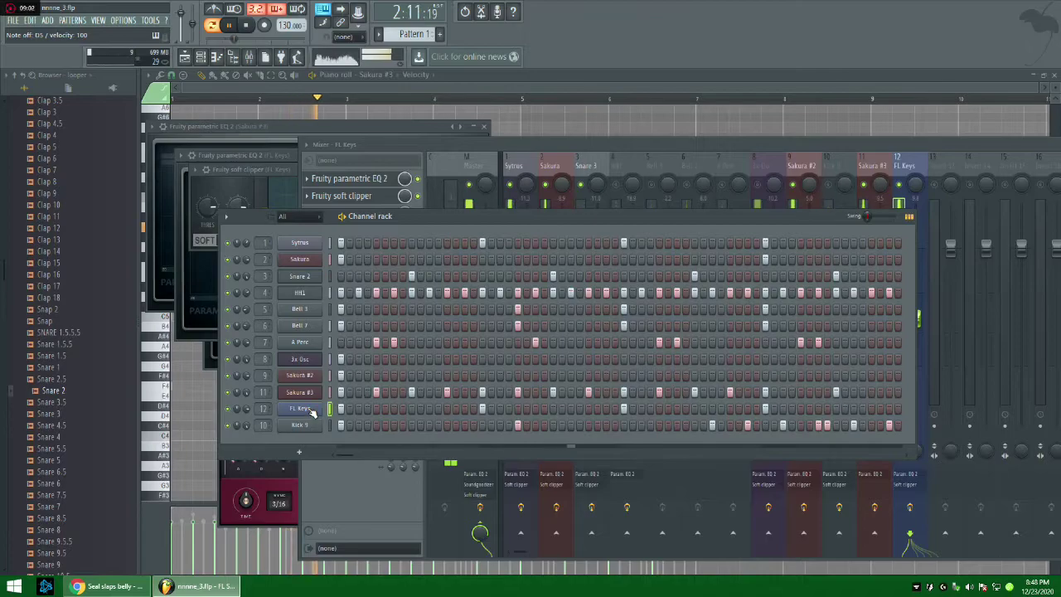
right_click(312, 413)
left_click(340, 410)
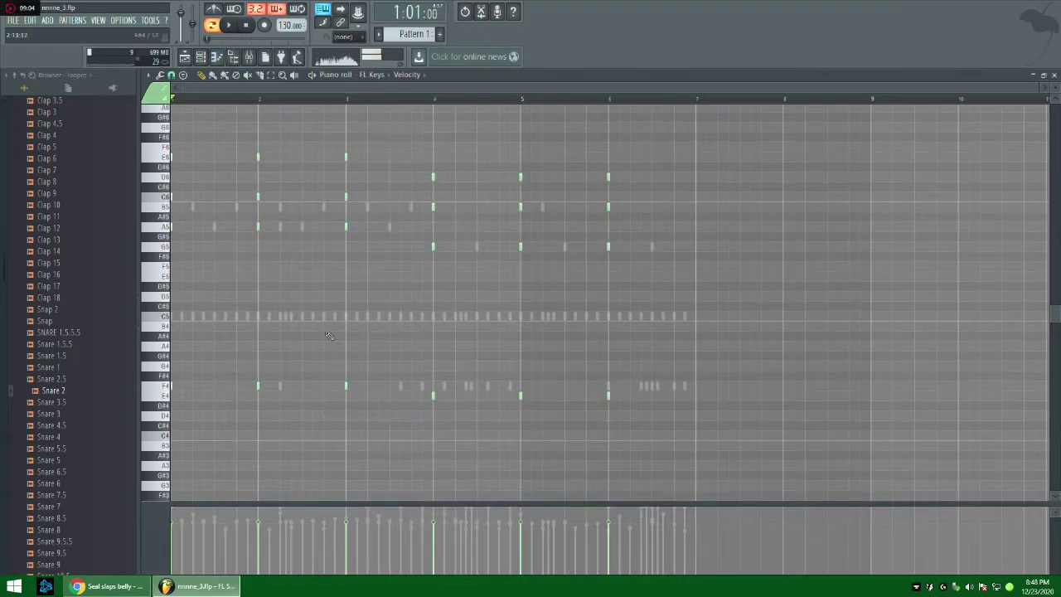
key("space")
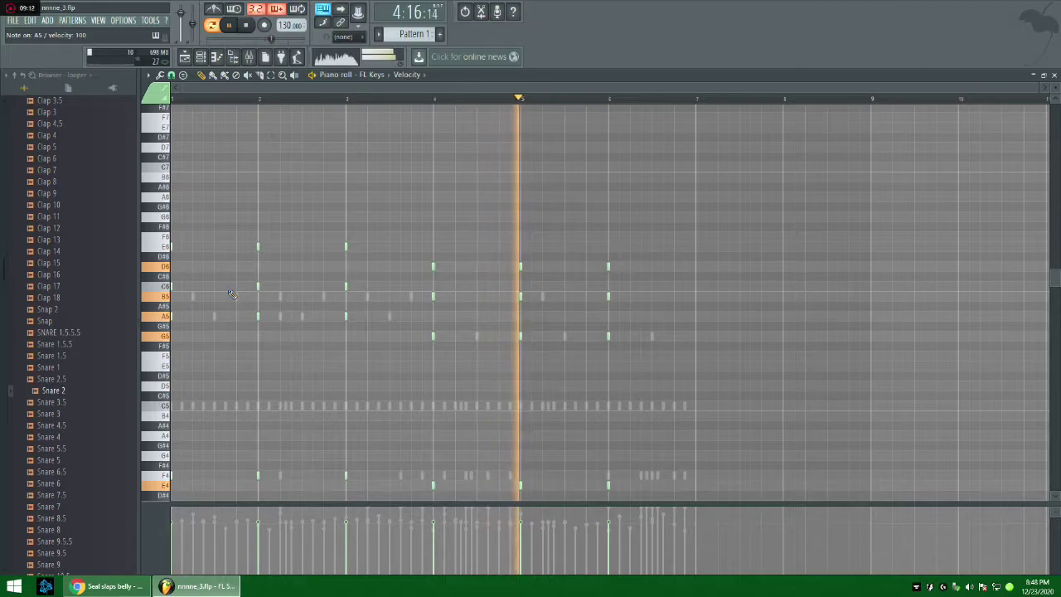
Mute the Sakura #2, Snare 3, Sakura and Sytrus mixer tracks so only Sakura #3 and FL Keys play.
key("F9")
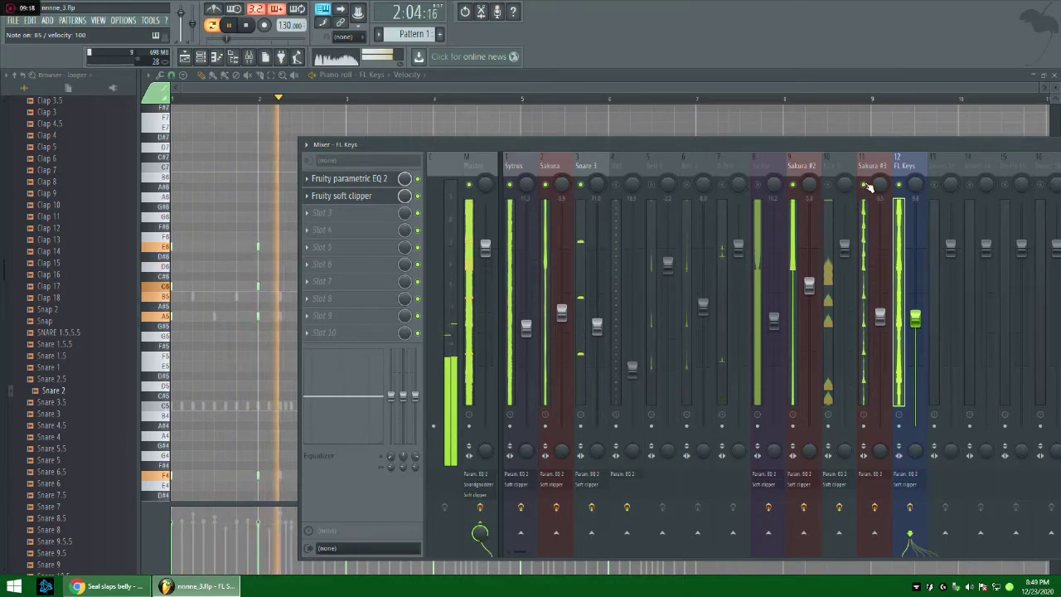
left_click(792, 184)
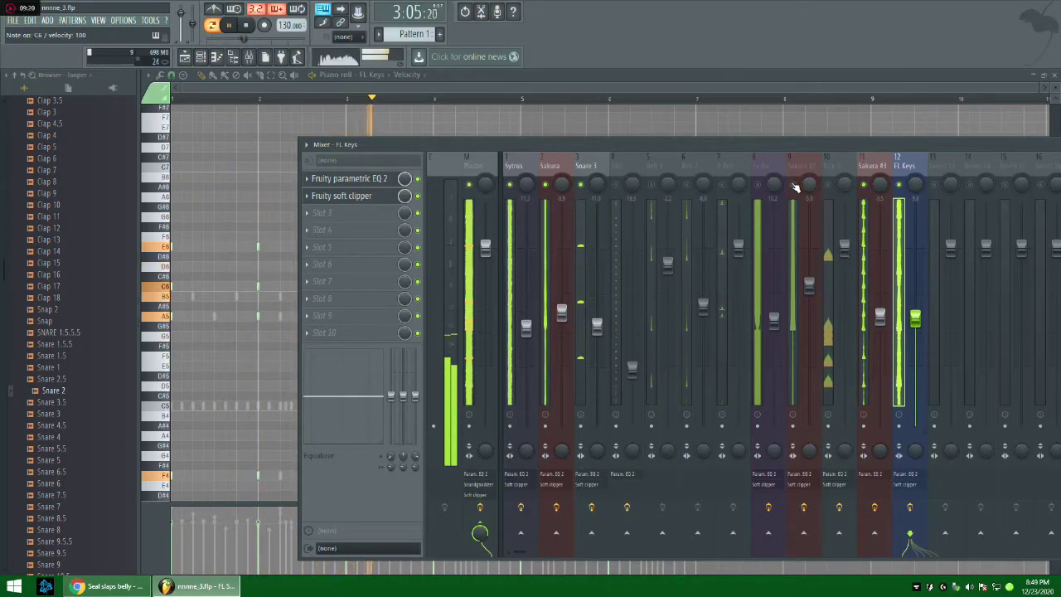
left_click(580, 184)
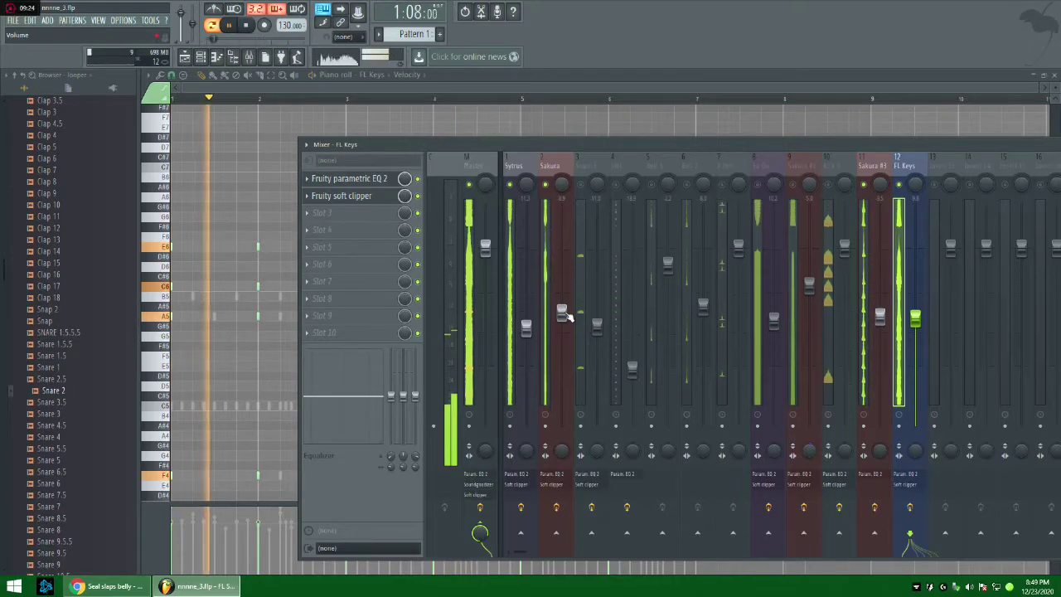
left_click(546, 185)
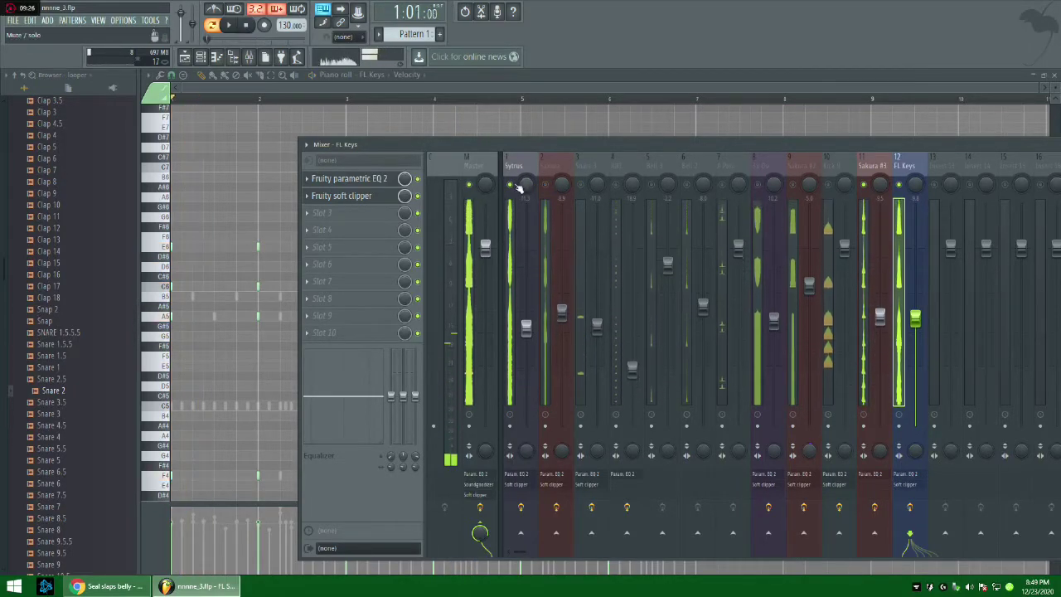
left_click(510, 184)
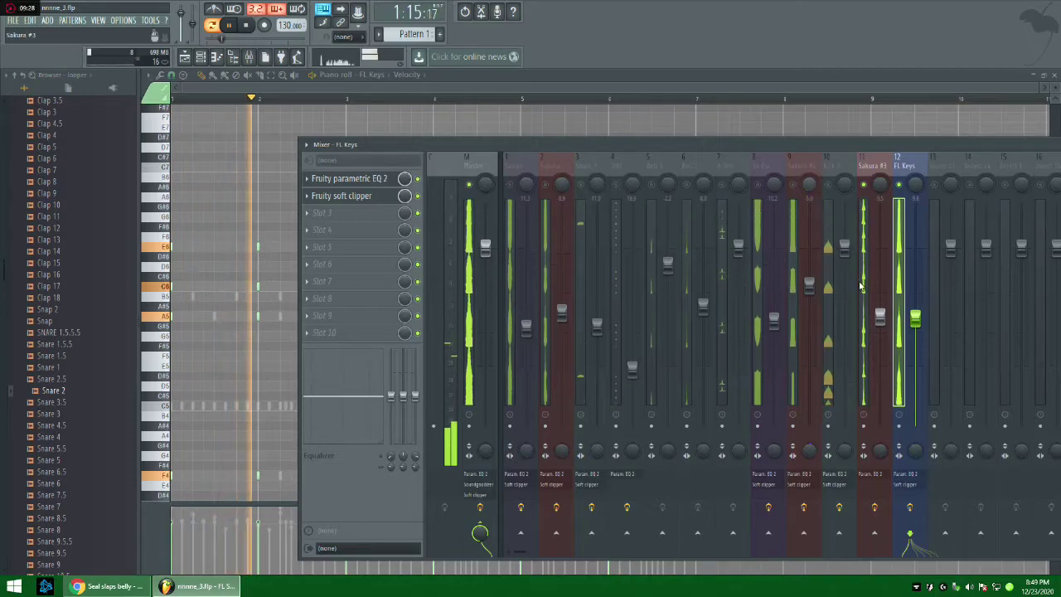
Lower the FL Keys fader to about -15.7 dB and the Sakura #3 fader to about -12.2 dB.
left_click(874, 167)
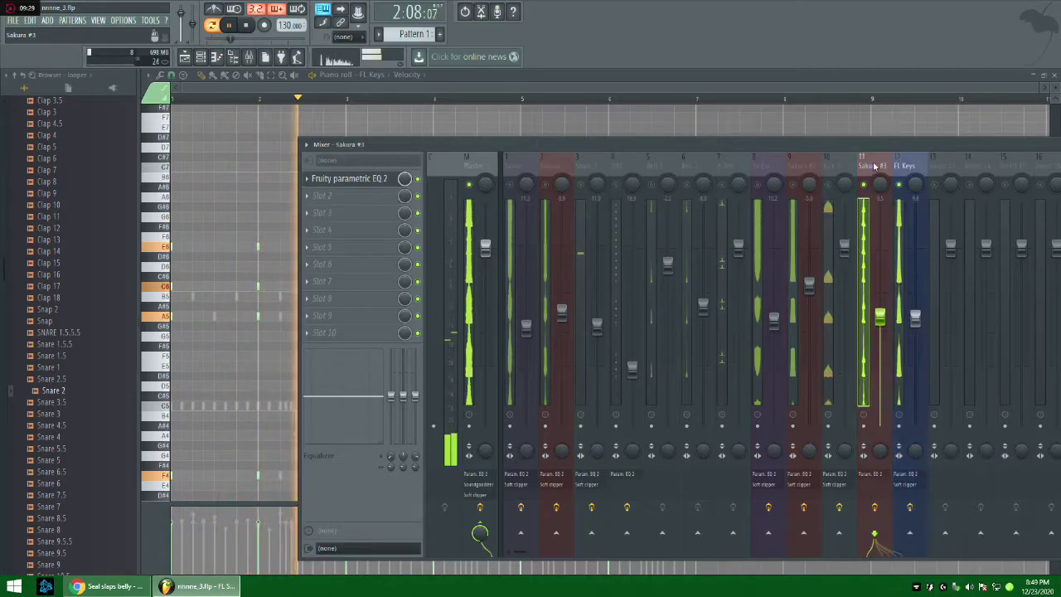
left_click(365, 178)
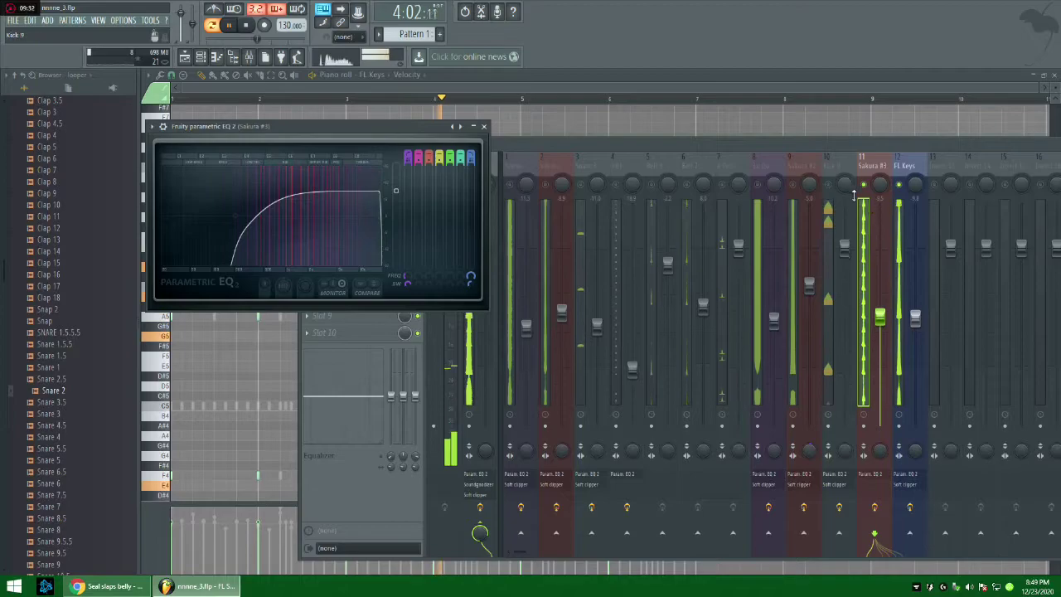
left_click(904, 168)
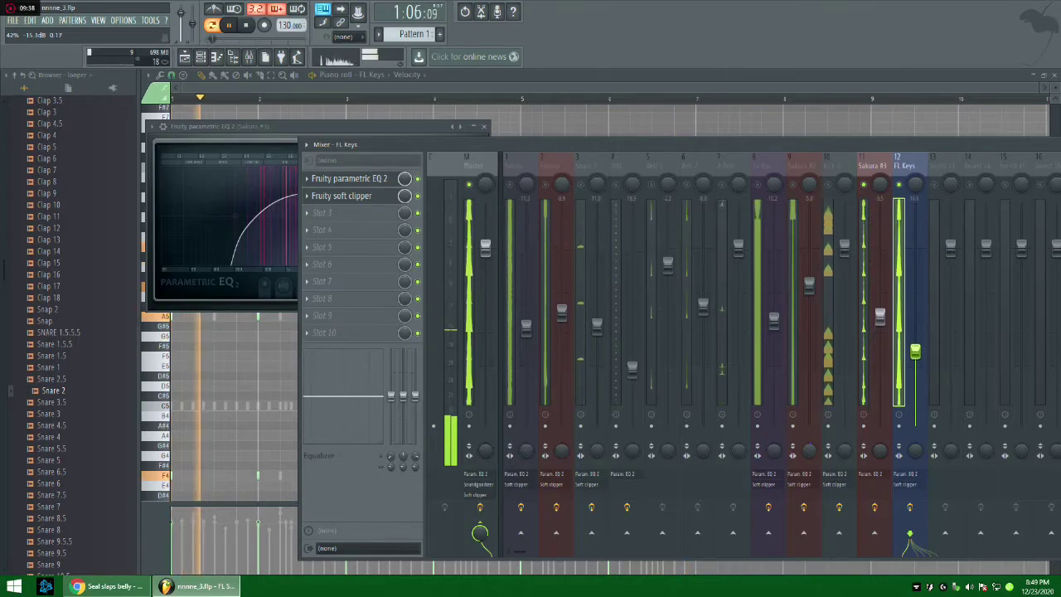
left_click_drag(879, 316, 879, 330)
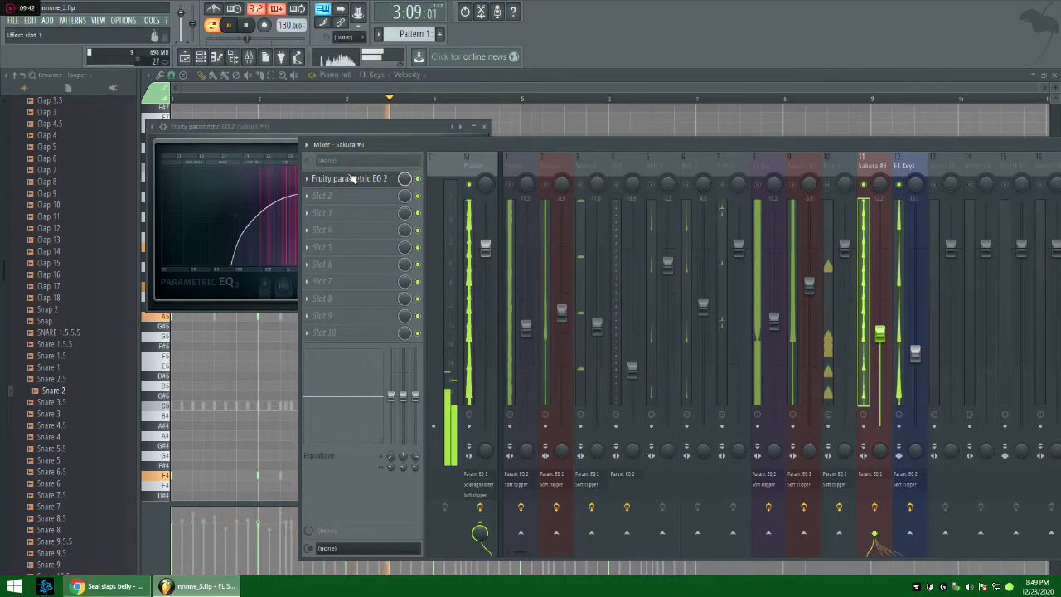
Lower the high cut in Sakura #3's Parametric EQ 2 and give it a gentler slope.
left_click(351, 176)
left_click_drag(390, 208, 371, 221)
scroll(382, 221, "up", 3)
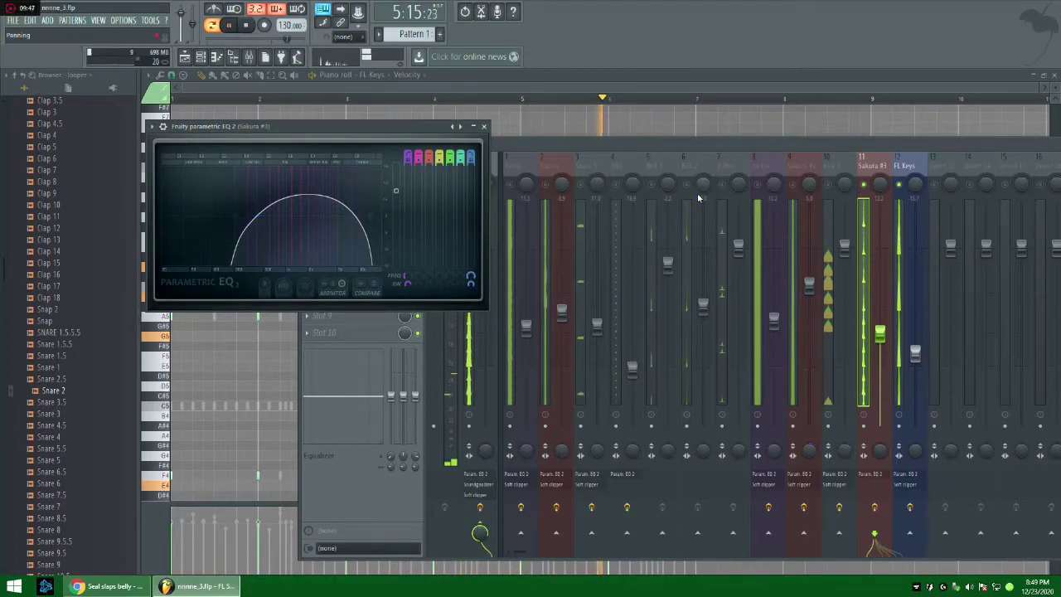
Unmute Sakura, Snare 3, HH1, Bell 3 and Sakura #2, and lower the Sakura fader to about -11.8 dB.
left_click(791, 190)
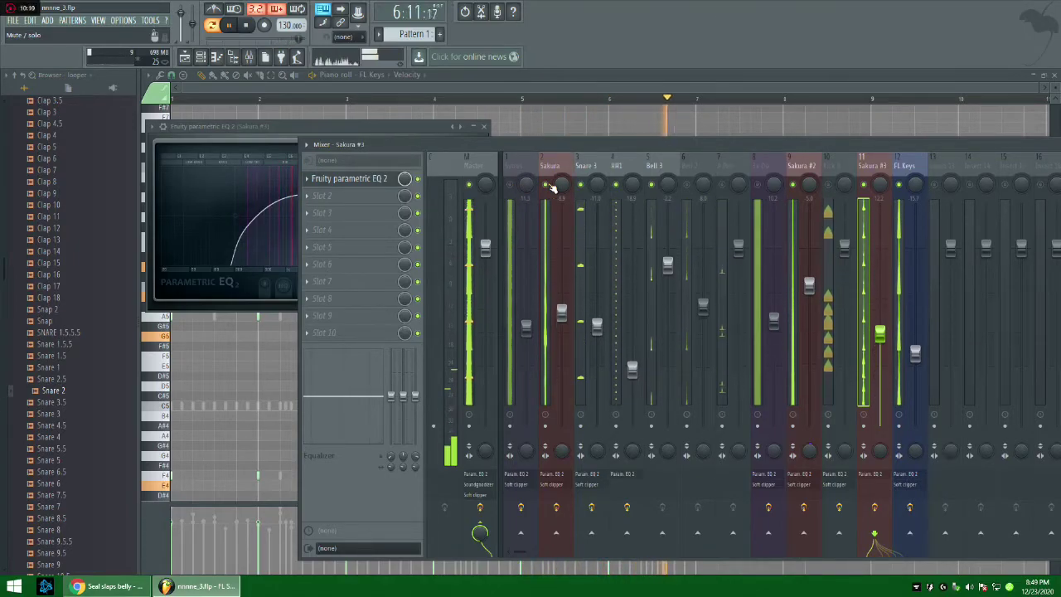
left_click_drag(560, 293, 560, 309)
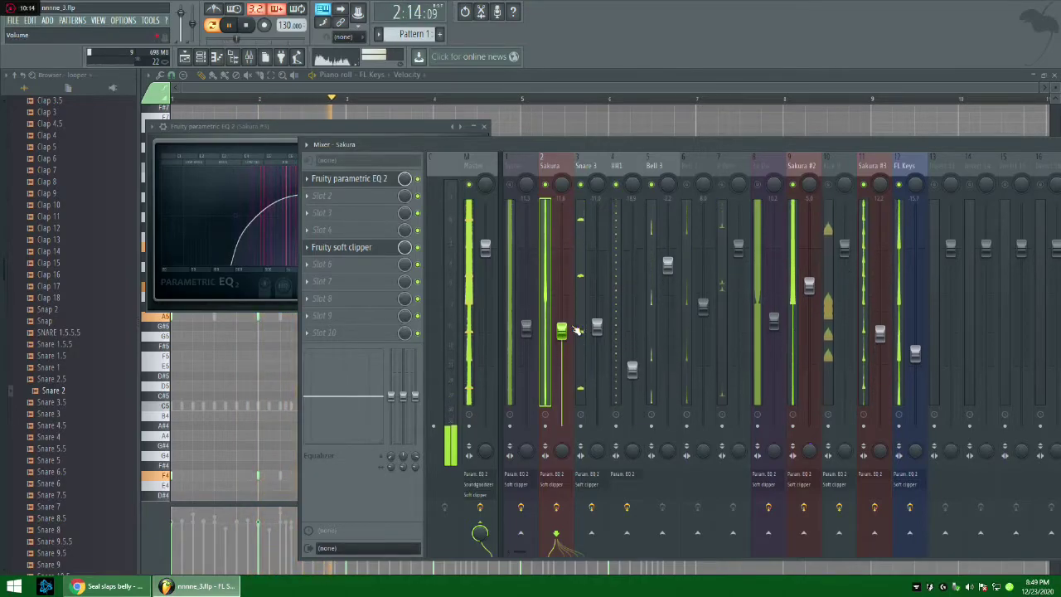
Shape the Kick 9 track's Parametric EQ 2 with a resonant low cut and a much lower high cut, and stop playback.
left_click(831, 161)
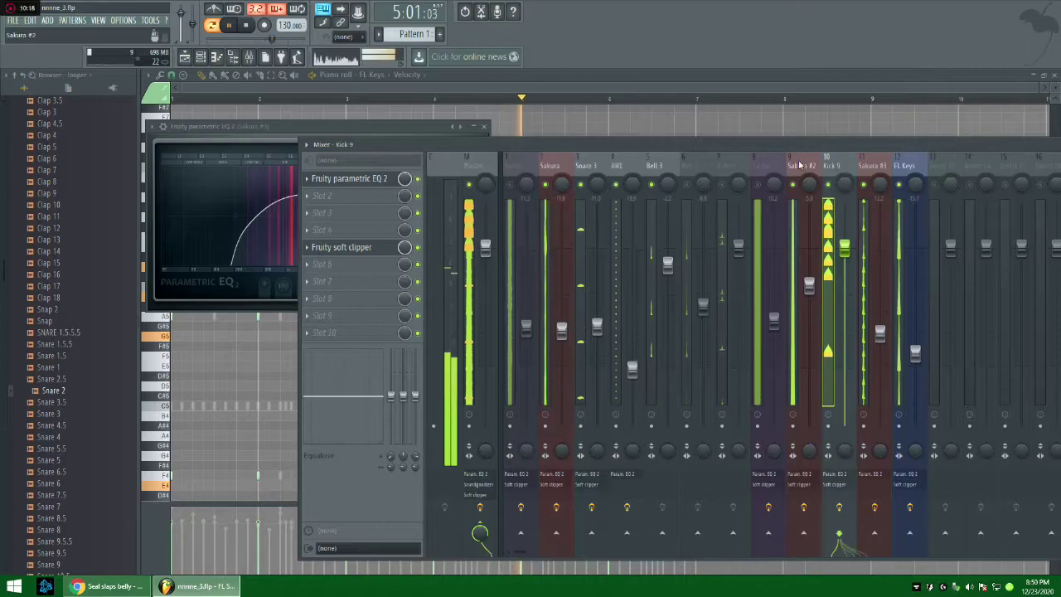
left_click(356, 178)
mouse_move(306, 297)
left_mouse_down()
mouse_move(320, 298)
mouse_move(287, 307)
left_mouse_up()
left_click_drag(467, 301, 365, 303)
key("space")
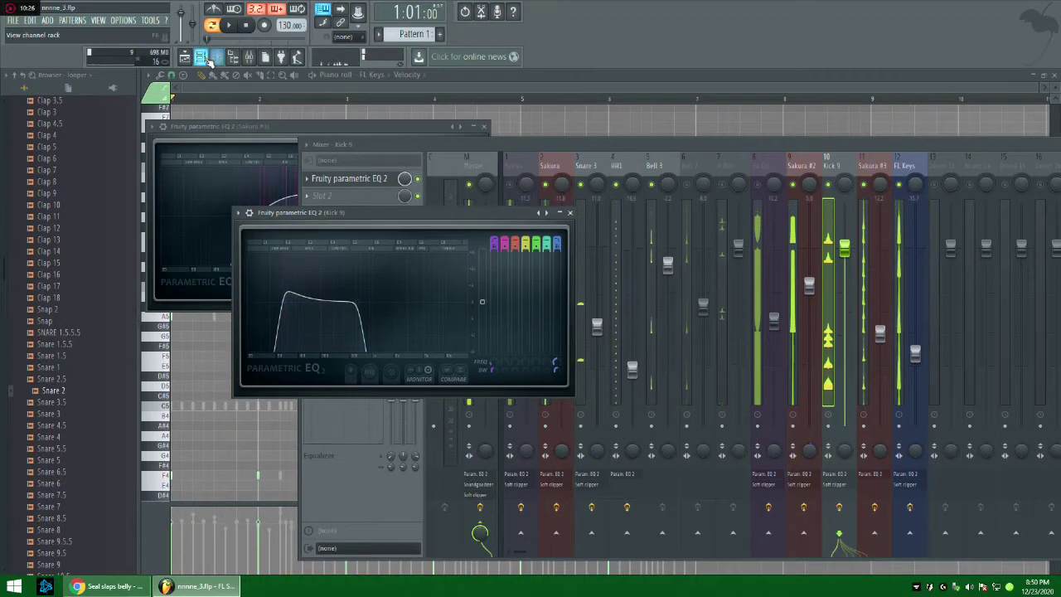
Replace the Kick 9 channel's sample with Kick 10 from the Kicks folder and play the beat.
left_click(216, 56)
scroll(60, 212, "up", 5)
left_click(61, 177)
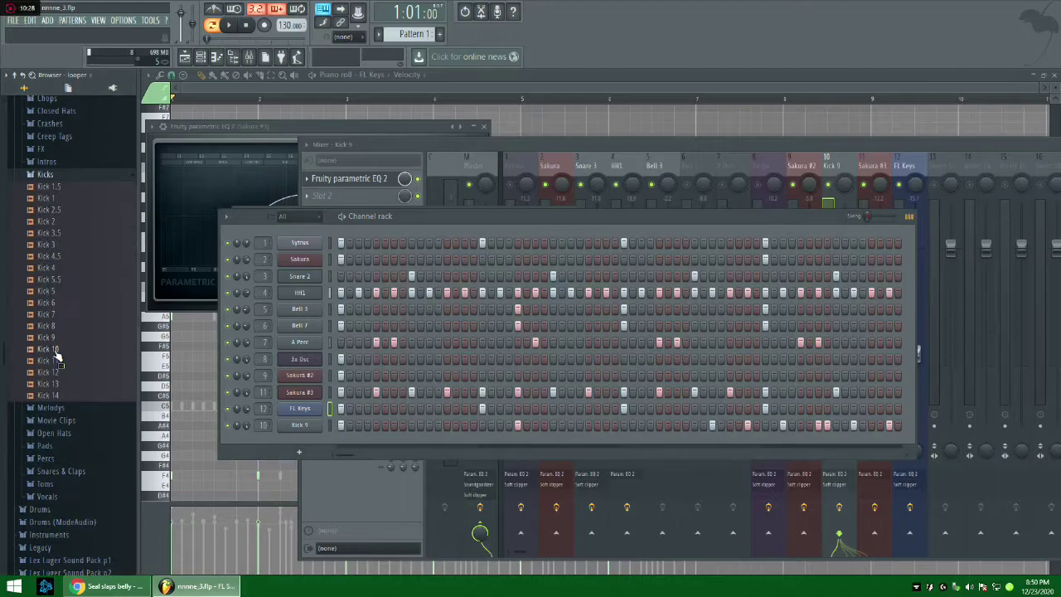
left_click_drag(283, 424, 296, 426)
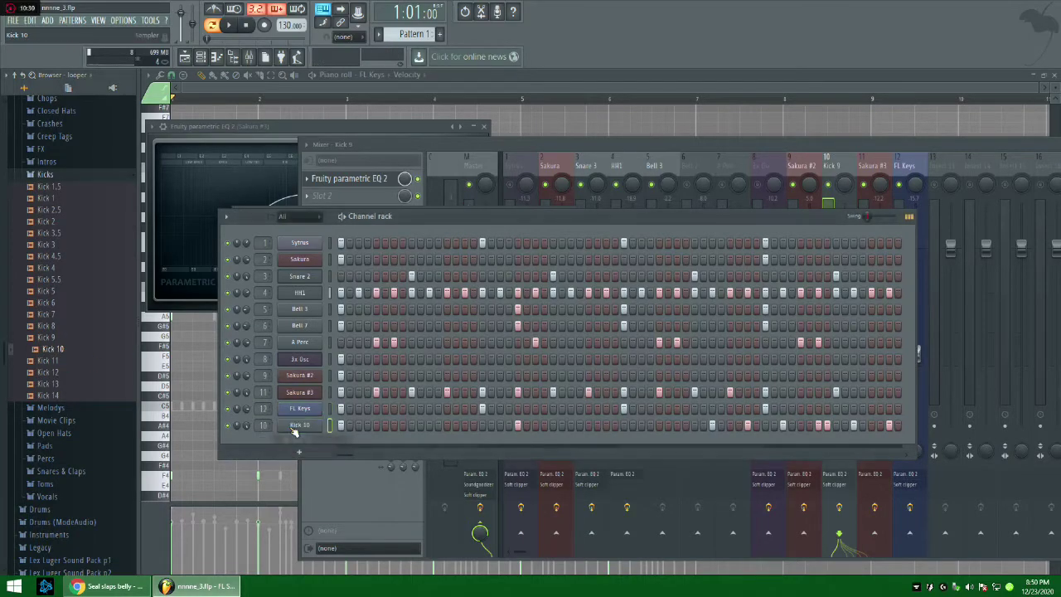
key("space")
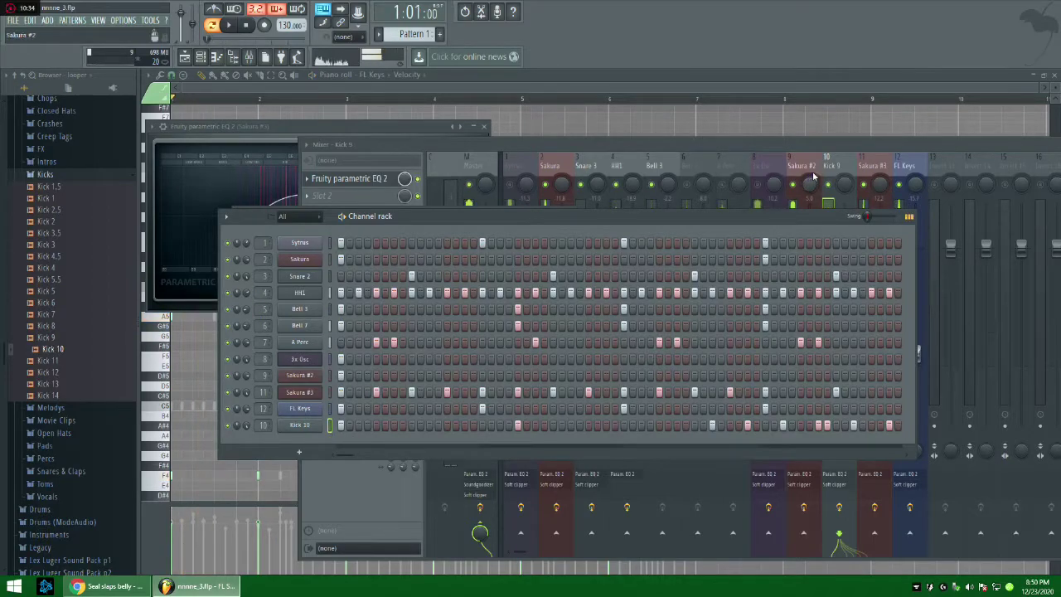
Adjust the filter slopes in the Kick 9 track's EQ to remove the low-cut bump, and raise the track's fader to maximum.
left_click(378, 187)
left_click(378, 188)
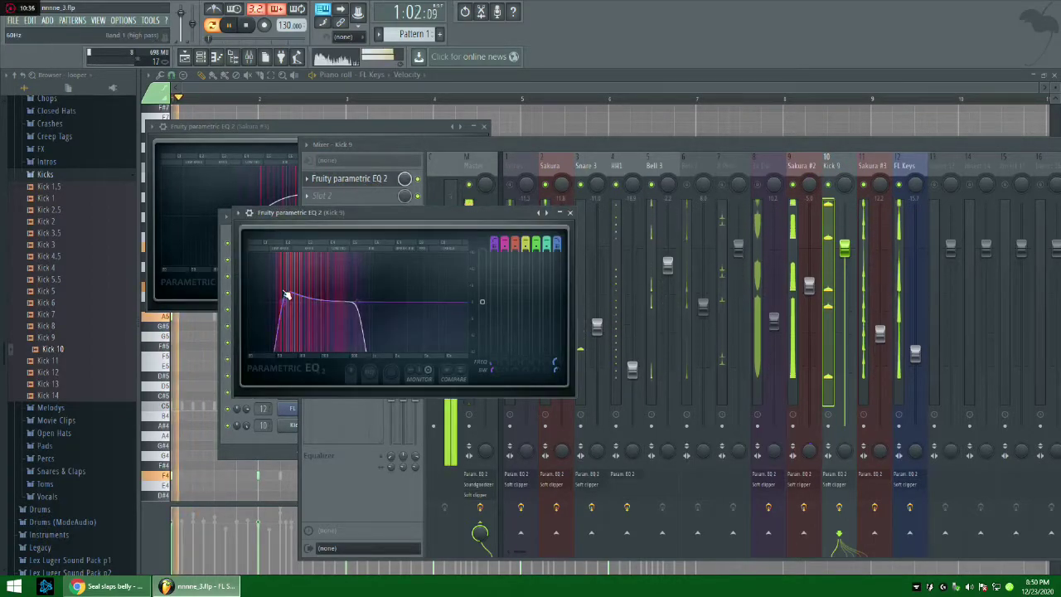
scroll(280, 304, "down", 2)
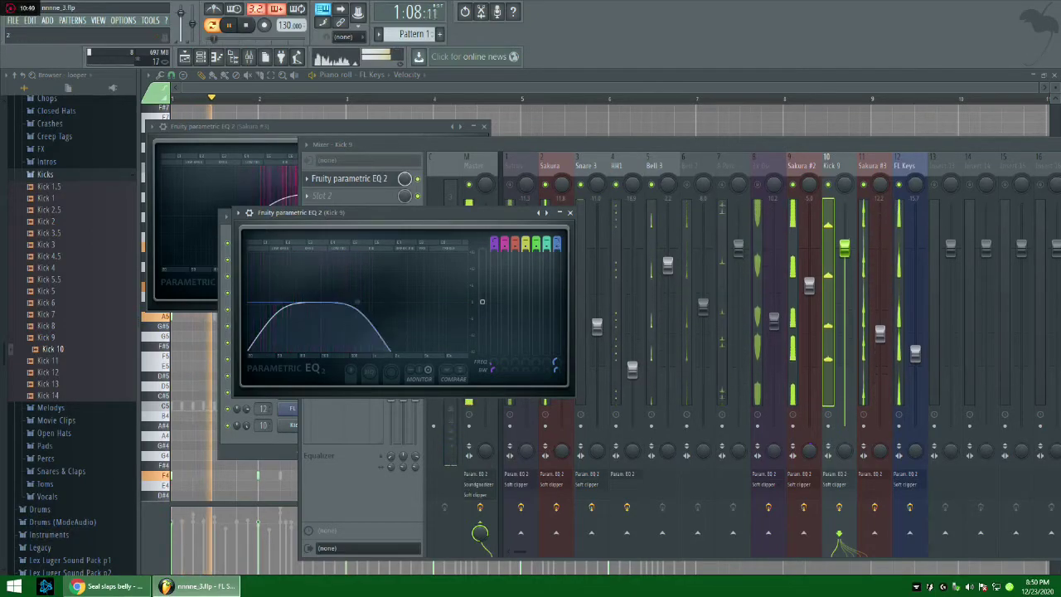
scroll(493, 247, "down", 2)
scroll(493, 247, "up", 2)
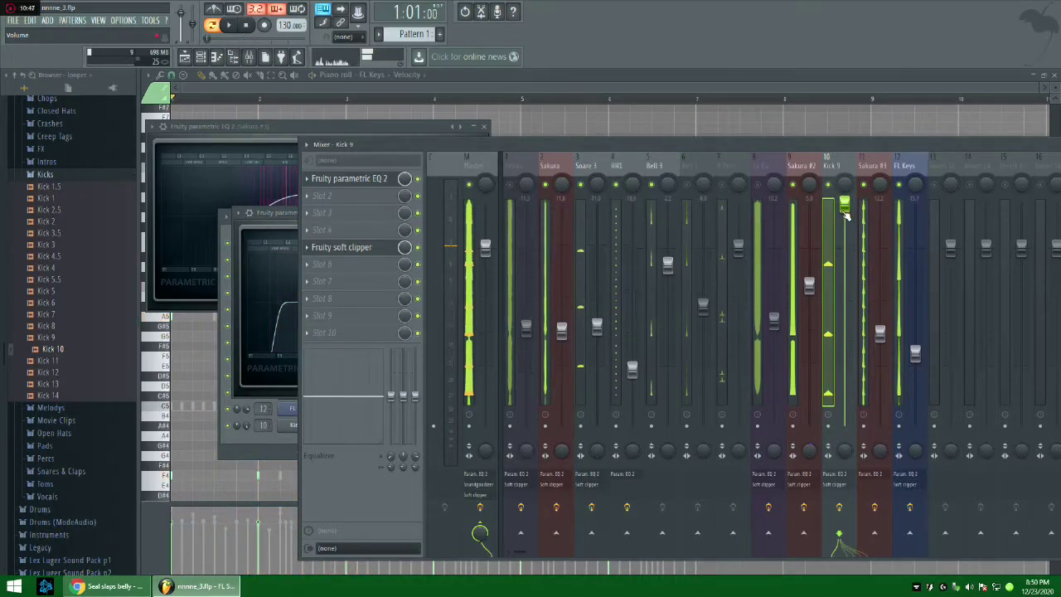
Audition the kick, bring its fader back down near the default level, and mute Sytrus, HH1, 3x Osc and Kick 9.
key("space")
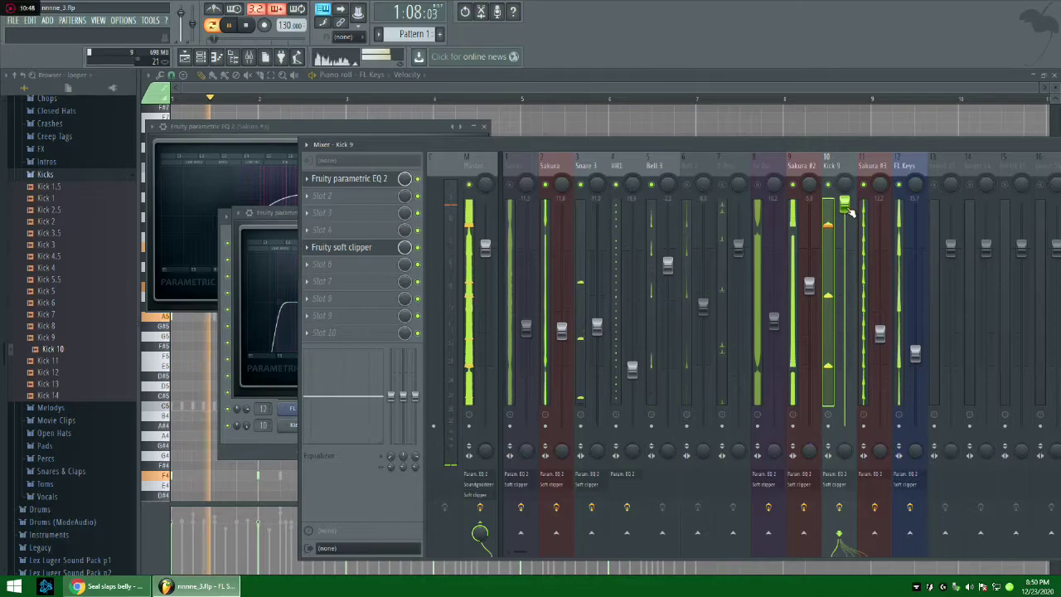
key("space")
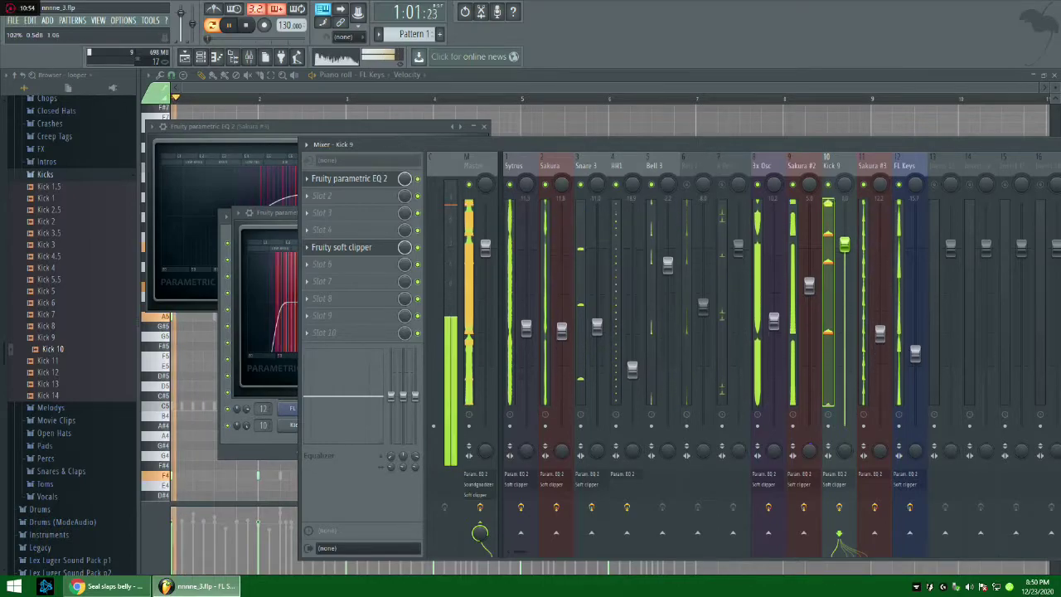
left_click_drag(844, 203, 849, 247)
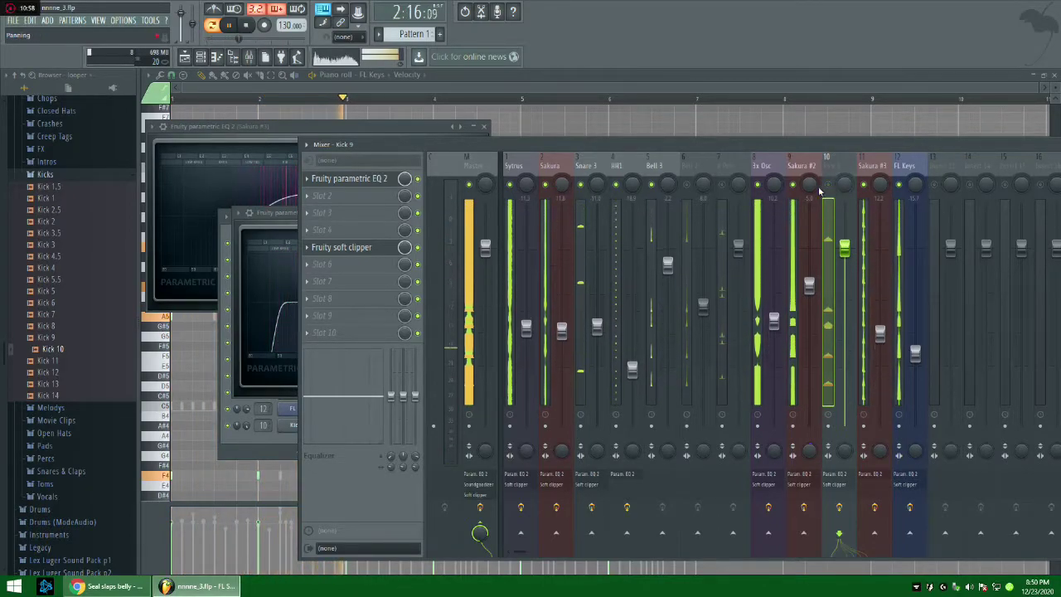
key("space")
key("space")
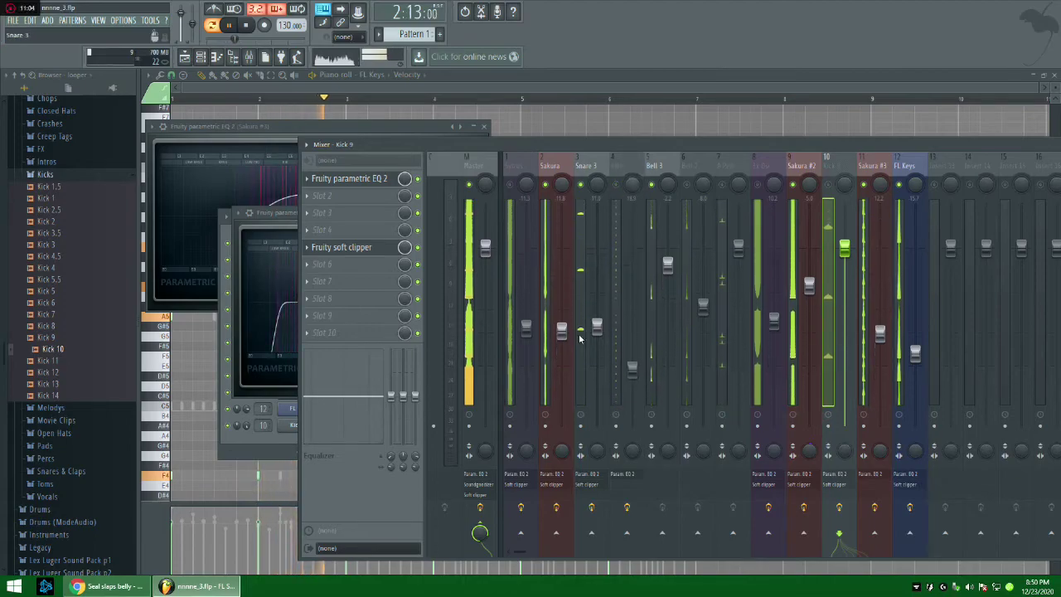
Raise the Snare 3 EQ's low cut with a resonant bump, soften its high cut around 8271 Hz, and lower the track's fader.
left_click_drag(595, 328, 597, 373)
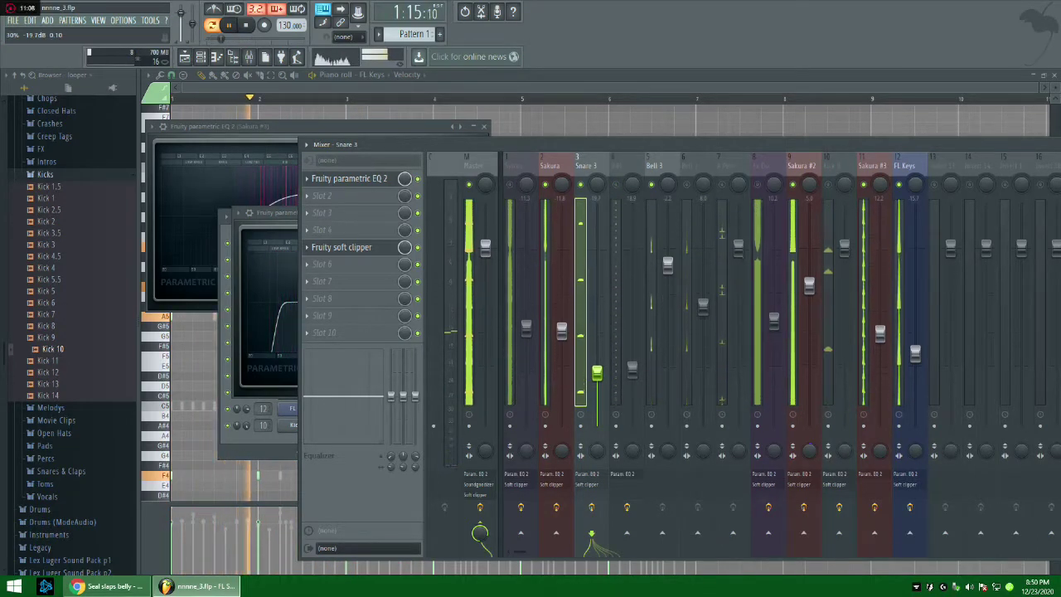
left_click(352, 178)
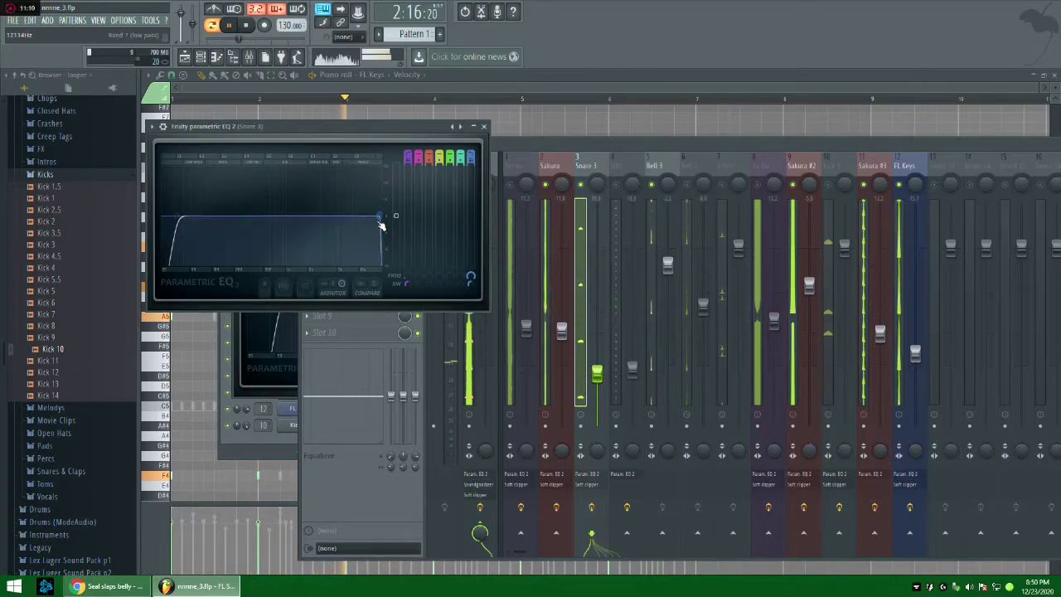
scroll(382, 218, "down", 3)
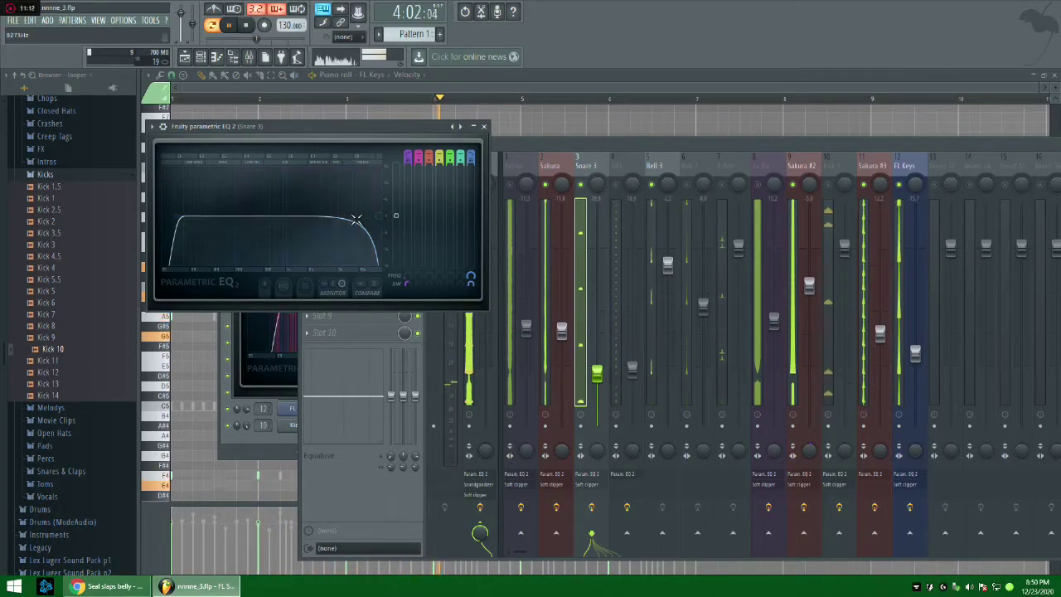
left_click_drag(179, 225, 238, 217)
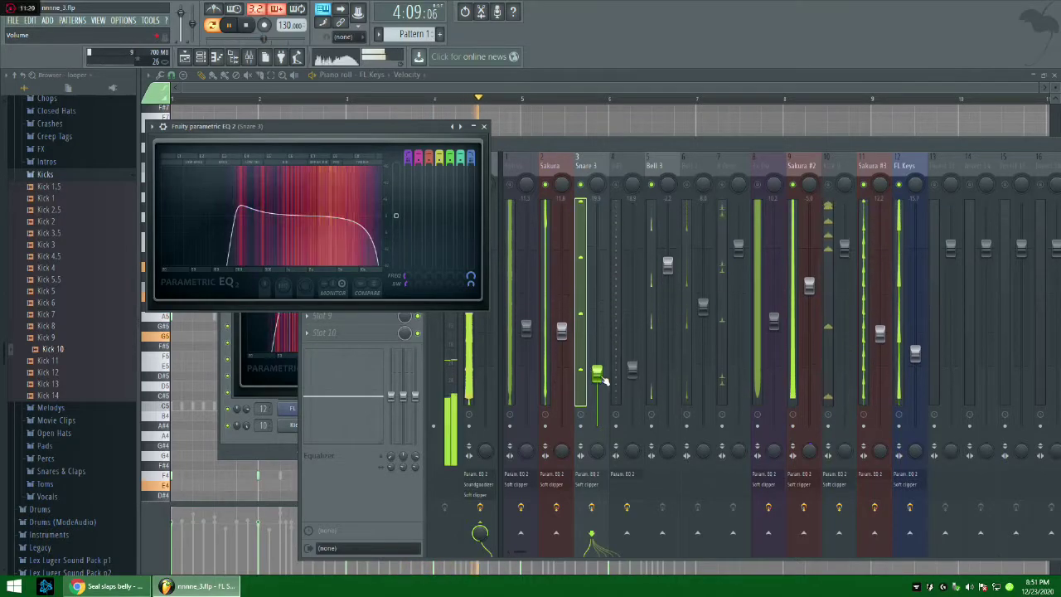
left_click_drag(596, 373, 597, 365)
left_click(249, 286)
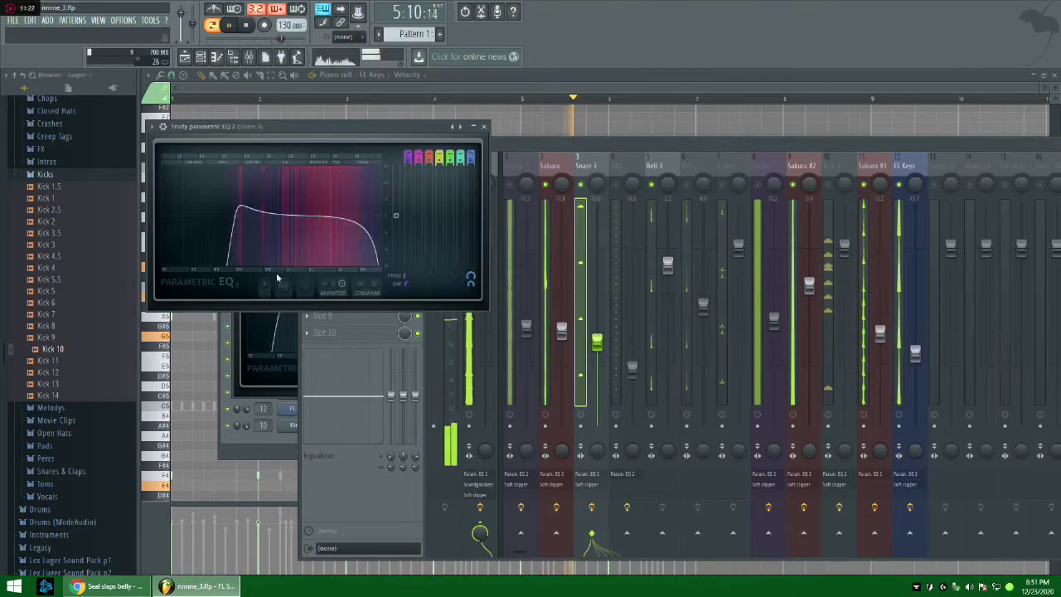
Try lowering the Snare 3 EQ's high cut to about 5302 Hz with a 20% bandwidth.
left_click_drag(369, 215, 341, 216)
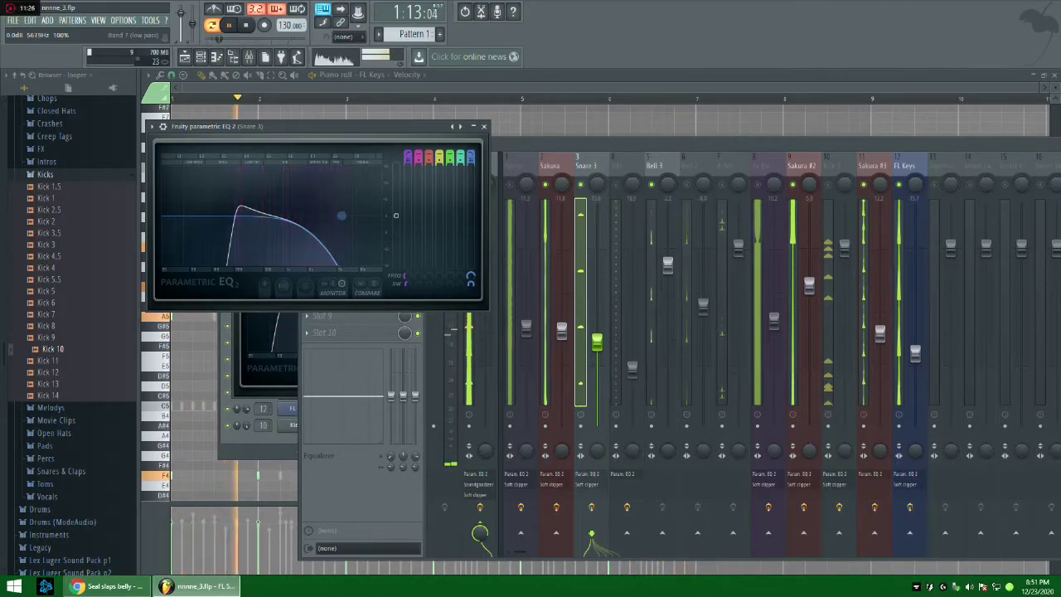
scroll(341, 217, "up", 2)
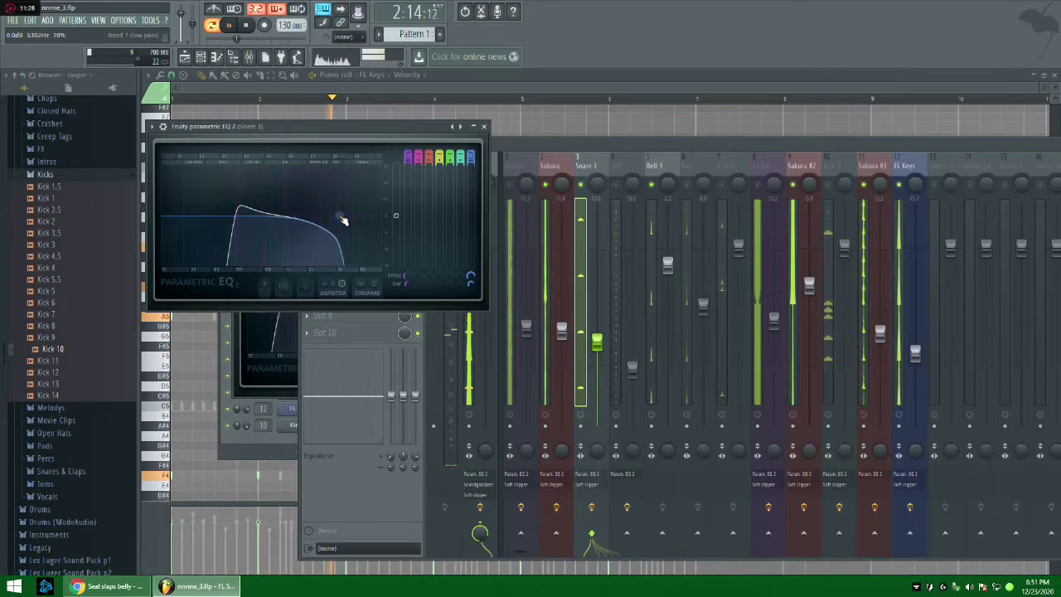
Reset Snare 3's EQ to the Default preset, cut the highs around 5183 Hz, and shape band 1 into a steep low cut near 155 Hz.
right_click(453, 127)
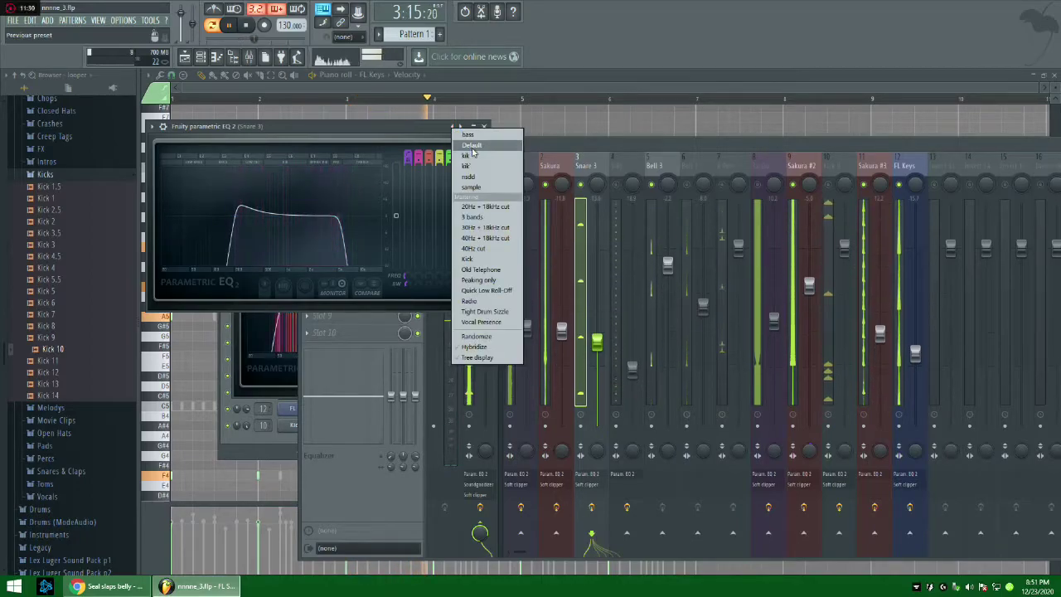
left_click(473, 146)
left_click_drag(345, 215, 338, 264)
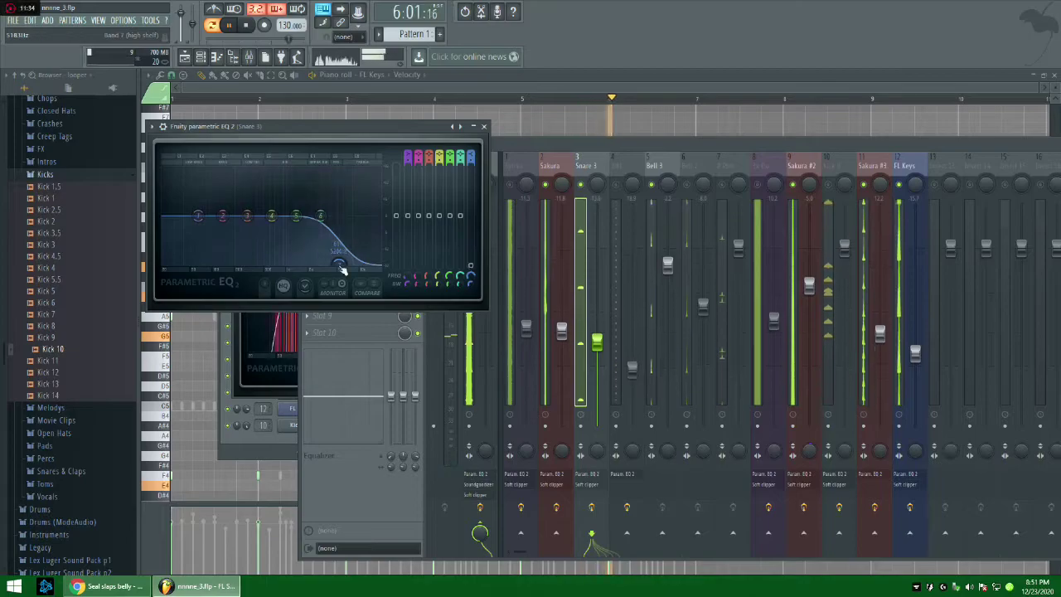
left_click_drag(198, 216, 225, 262)
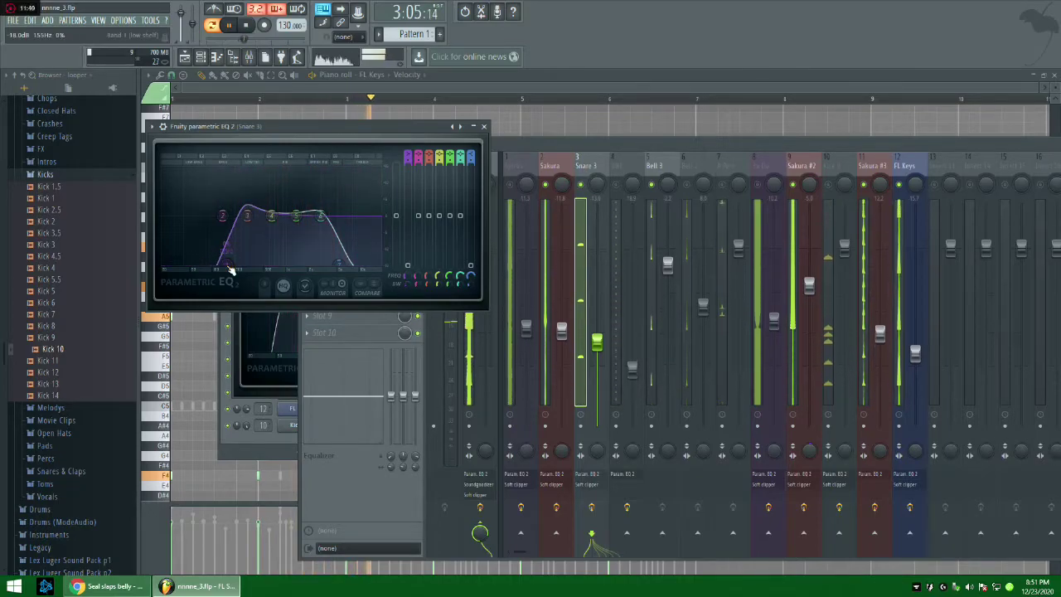
left_click(407, 159)
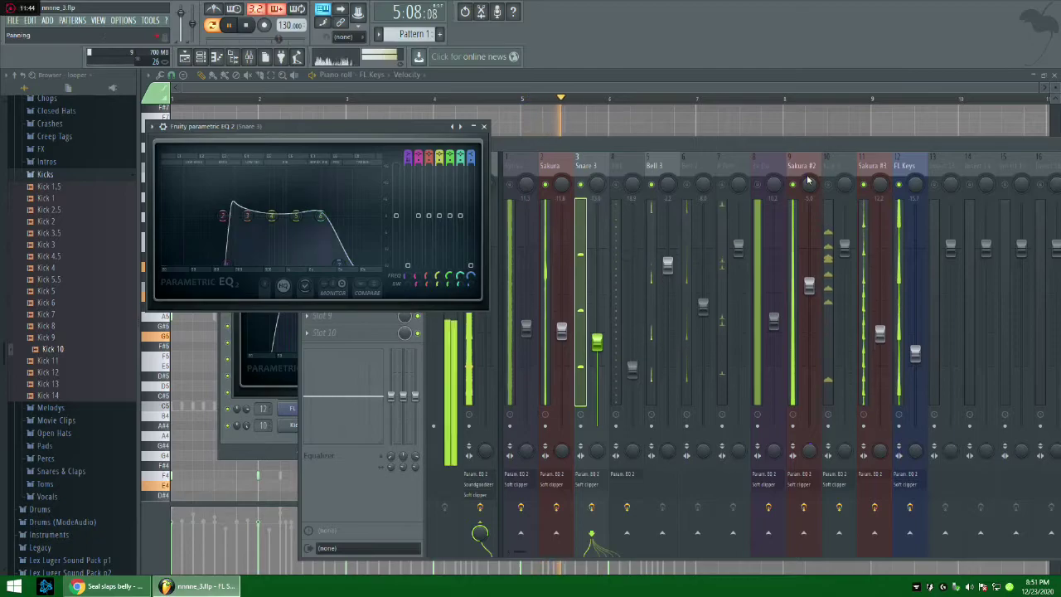
Unmute 3x Osc and lower its fader, and unmute the HH1 and Sytrus tracks.
left_click(761, 172)
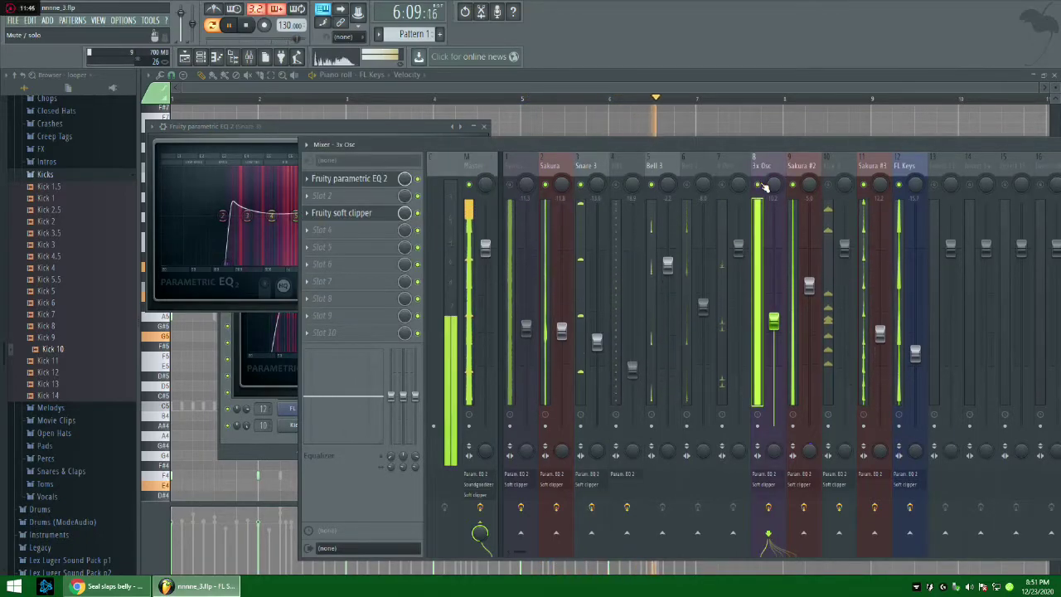
left_click_drag(774, 320, 773, 352)
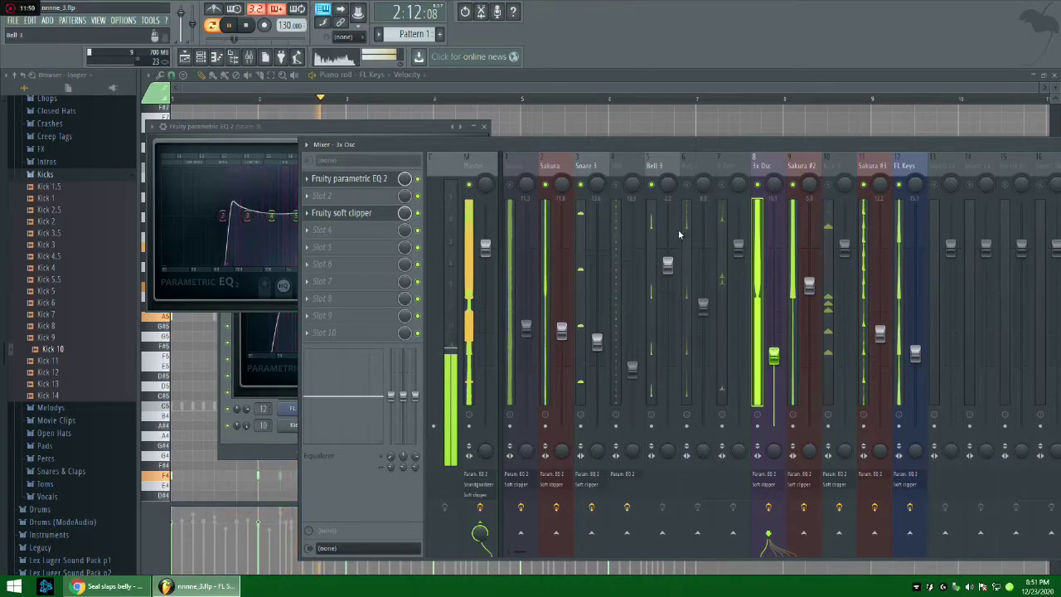
left_click(511, 187)
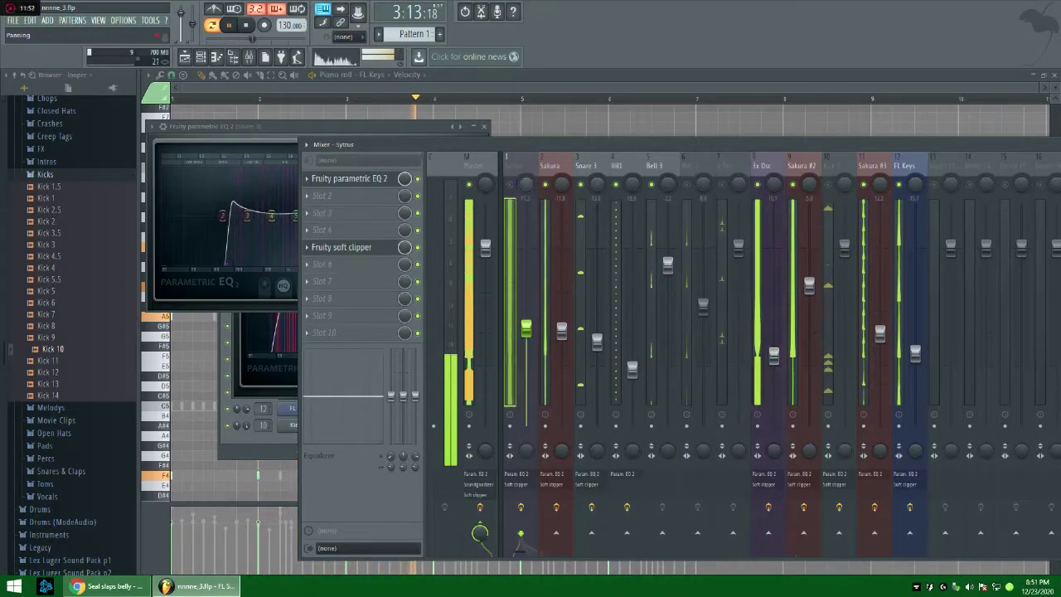
scroll(502, 158, "right", 2)
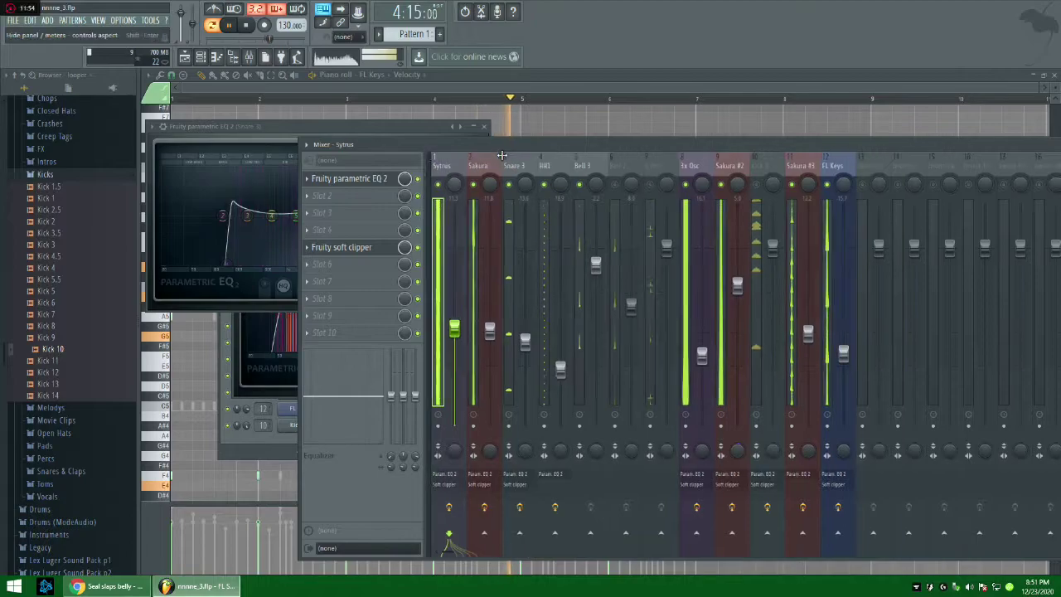
left_click_drag(426, 160, 497, 162)
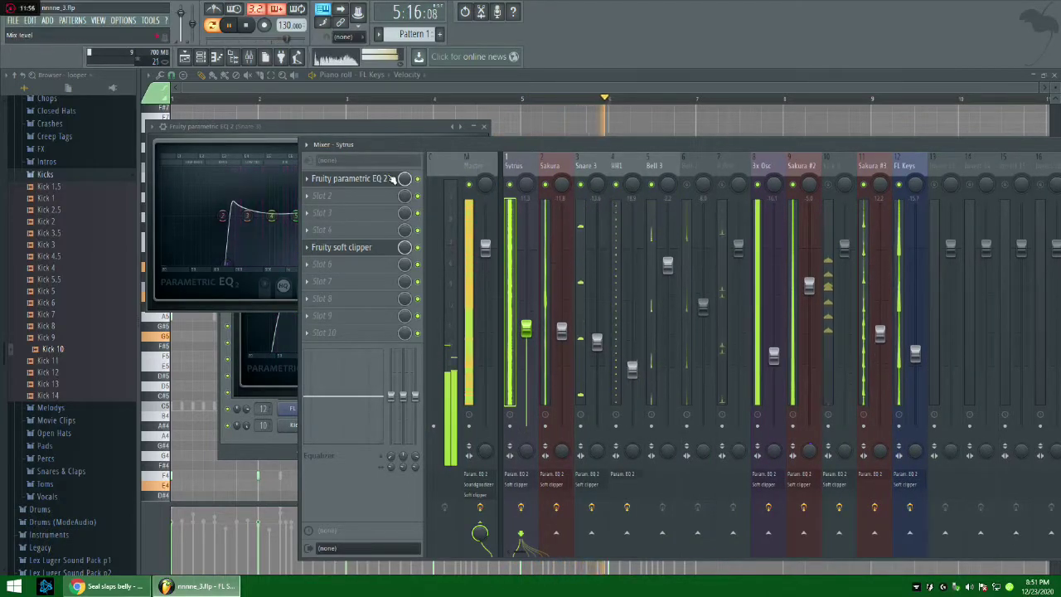
Lower the high cut in Sytrus's EQ to about 5113 Hz with a 55% bandwidth, and mute HH1.
left_click(356, 178)
scroll(286, 275, "up", 5)
left_click_drag(428, 273, 400, 274)
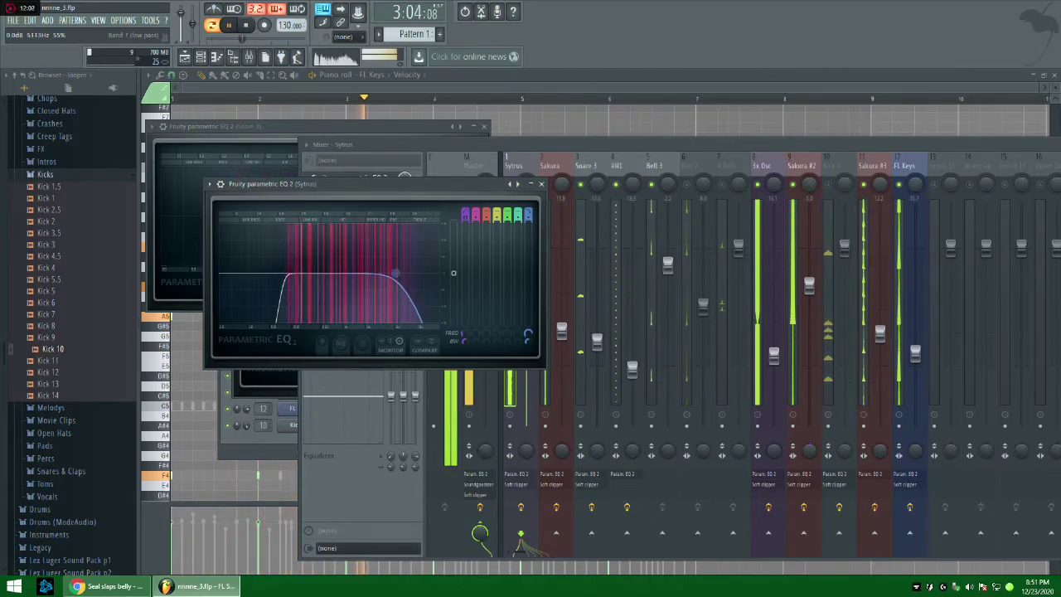
left_click(623, 194)
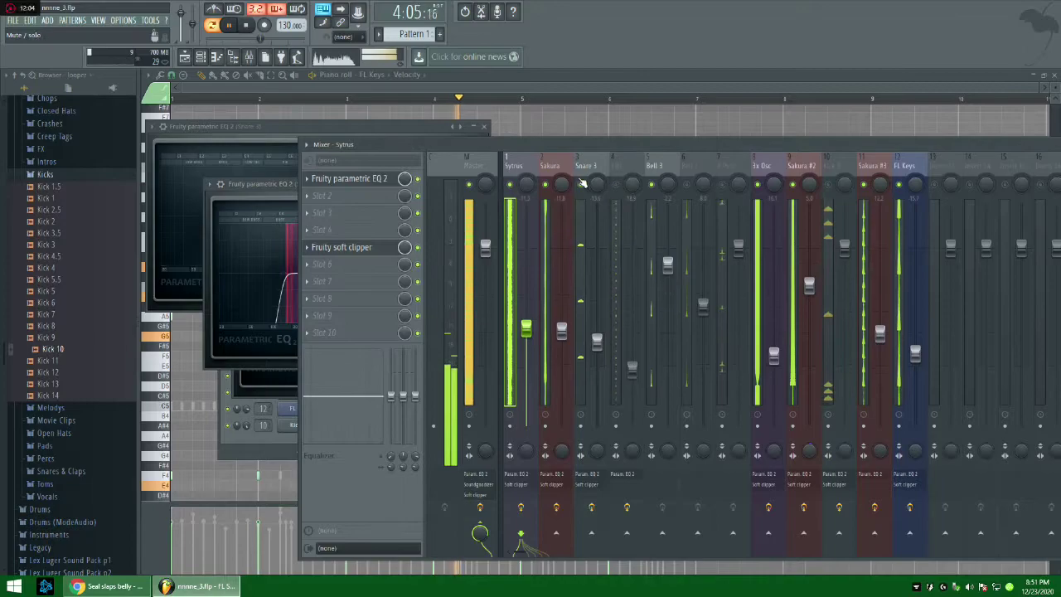